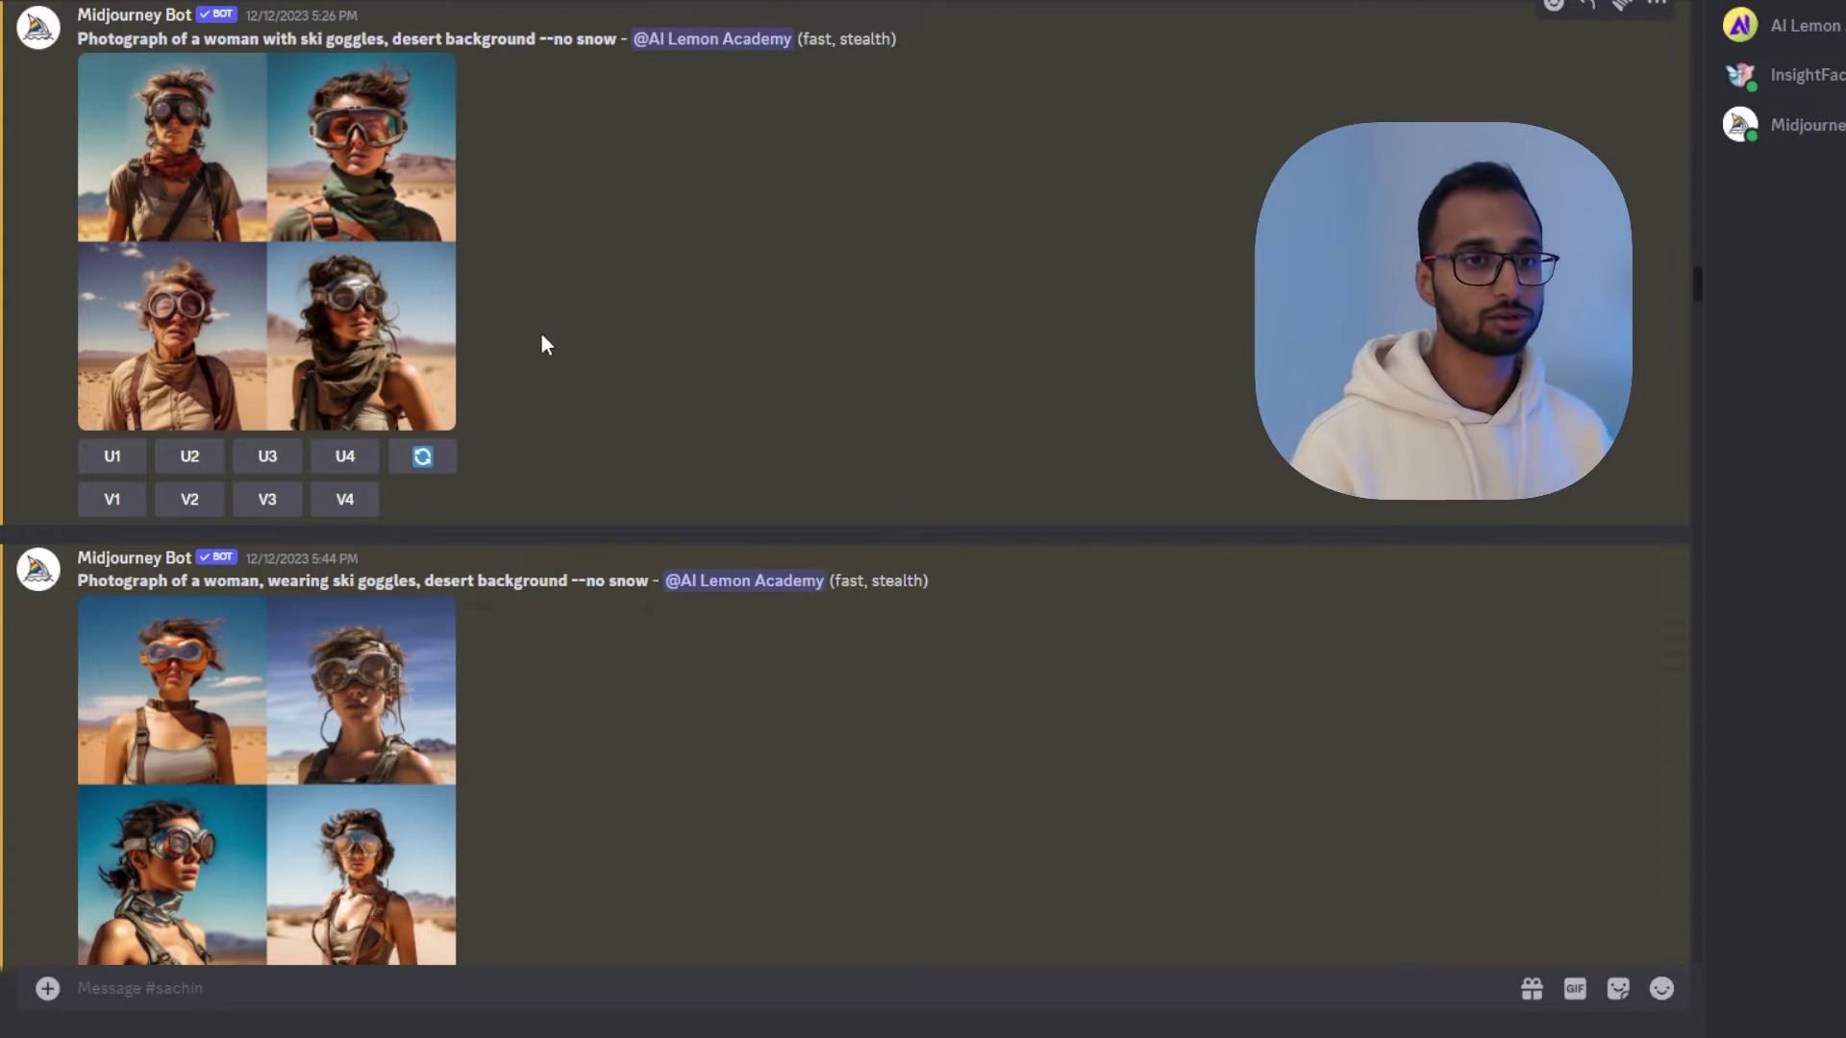
scroll(552, 615, down, 2)
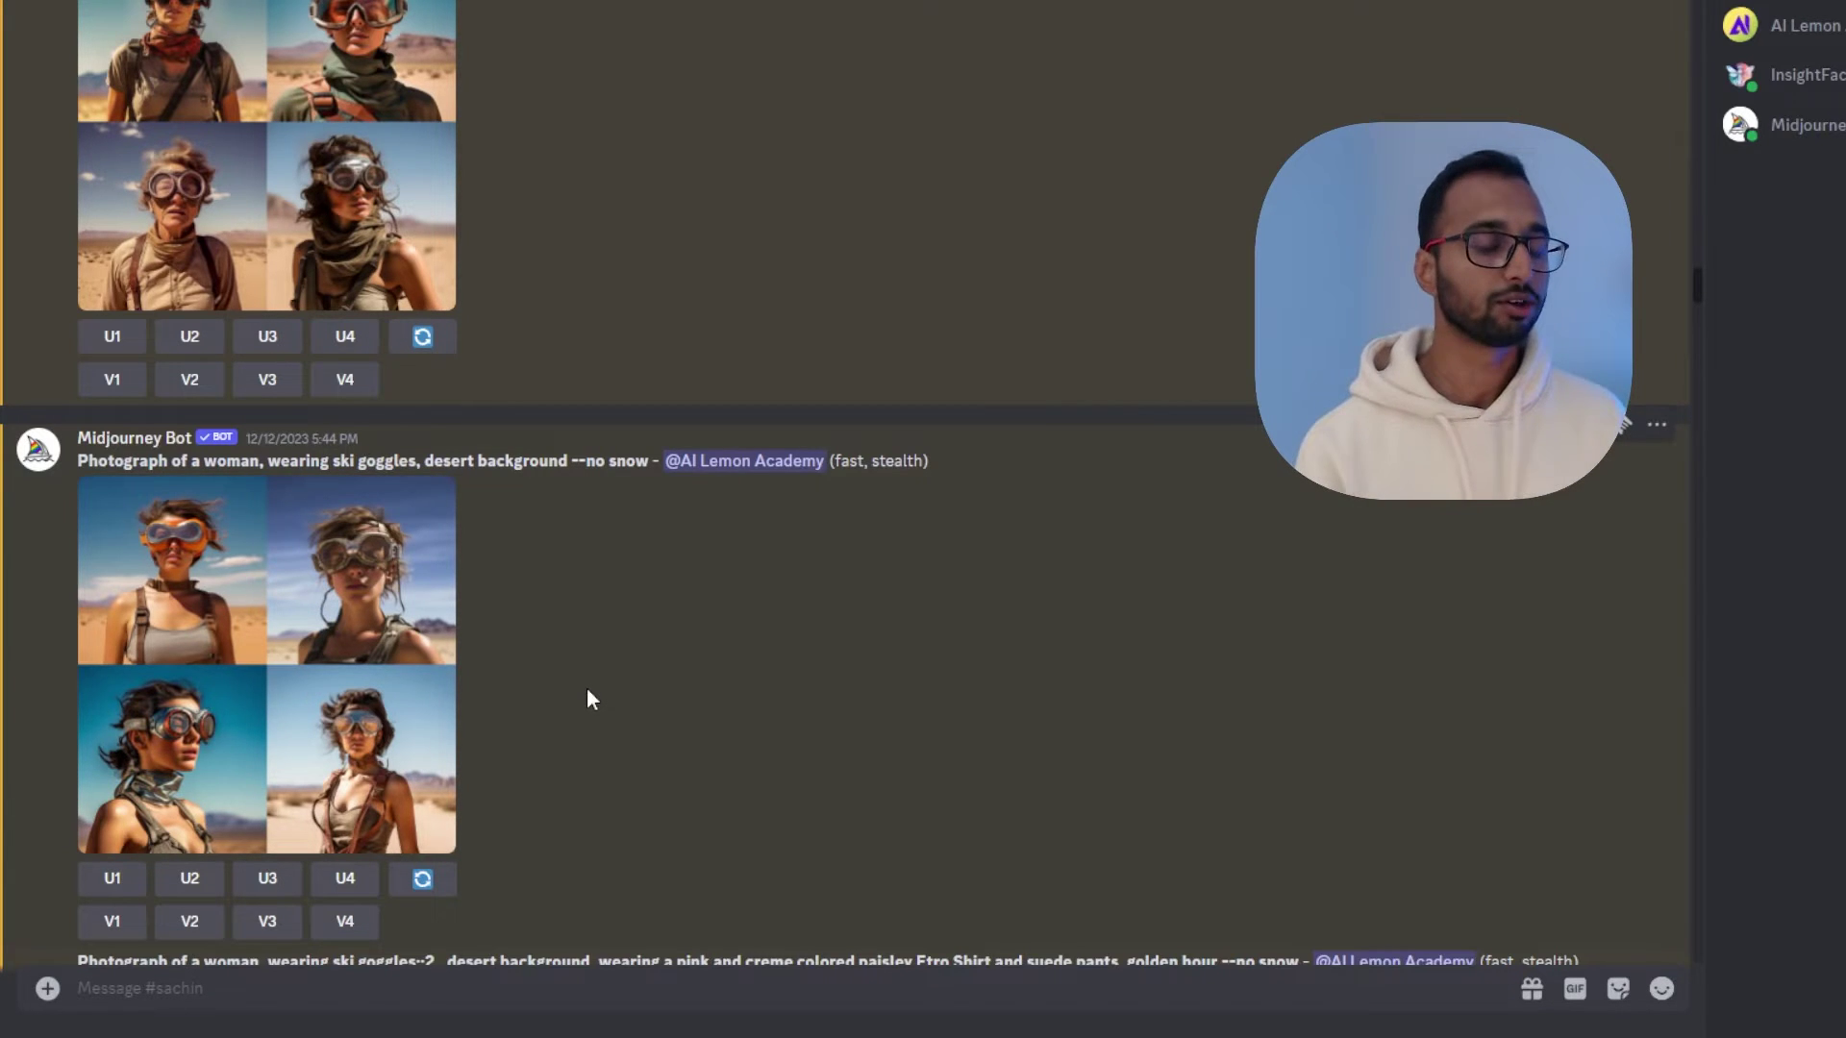
scroll(592, 687, down, 5)
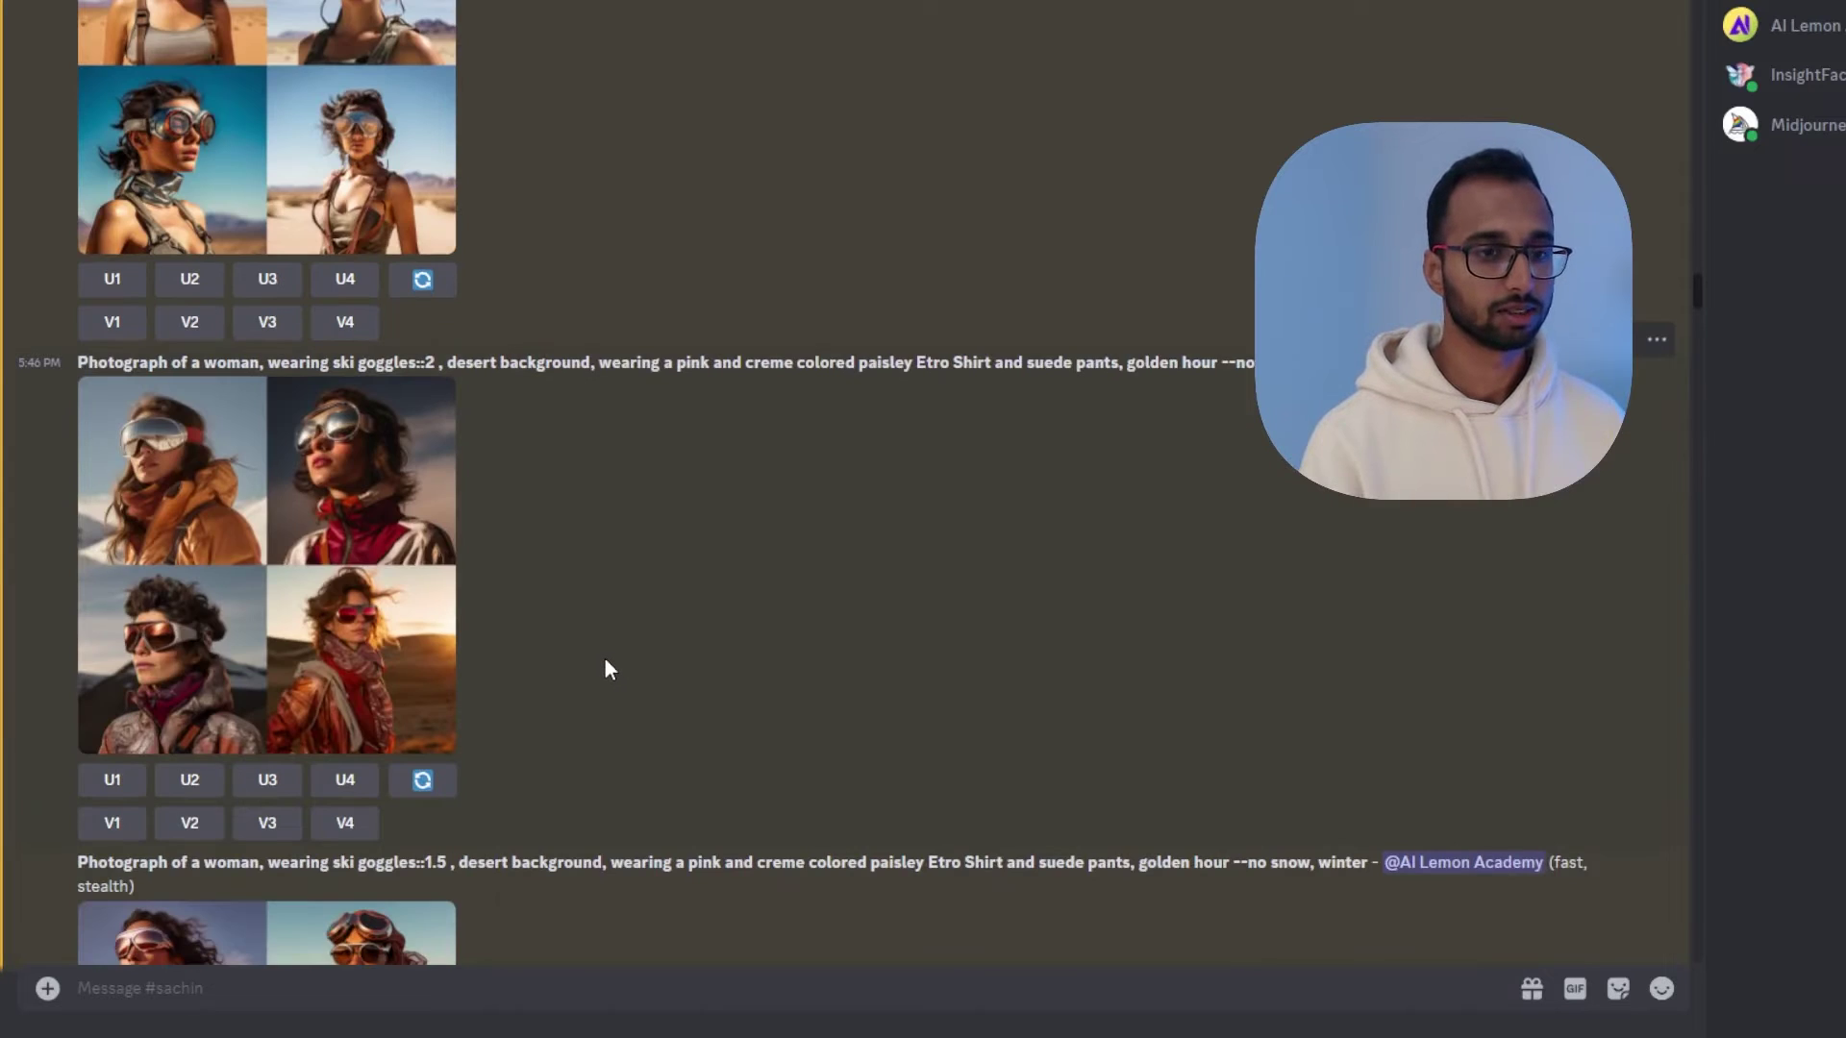
scroll(605, 648, down, 3)
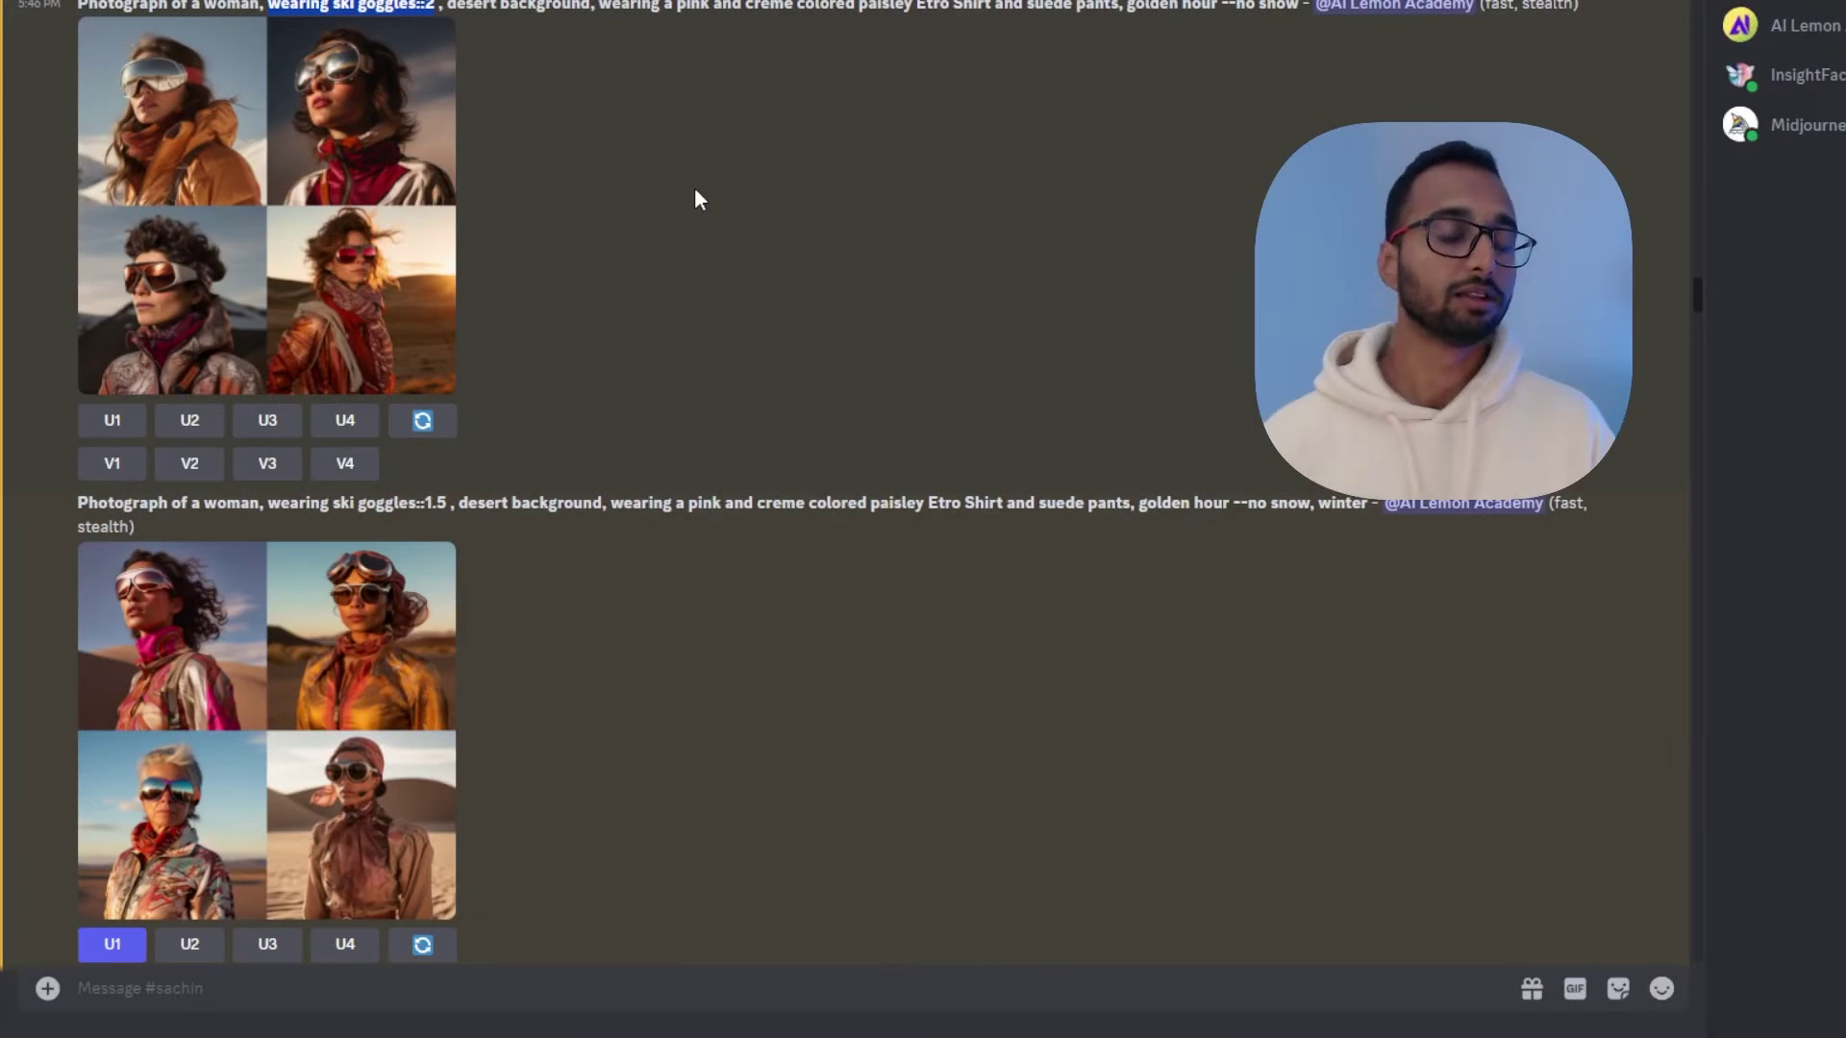
click(245, 223)
key(Escape)
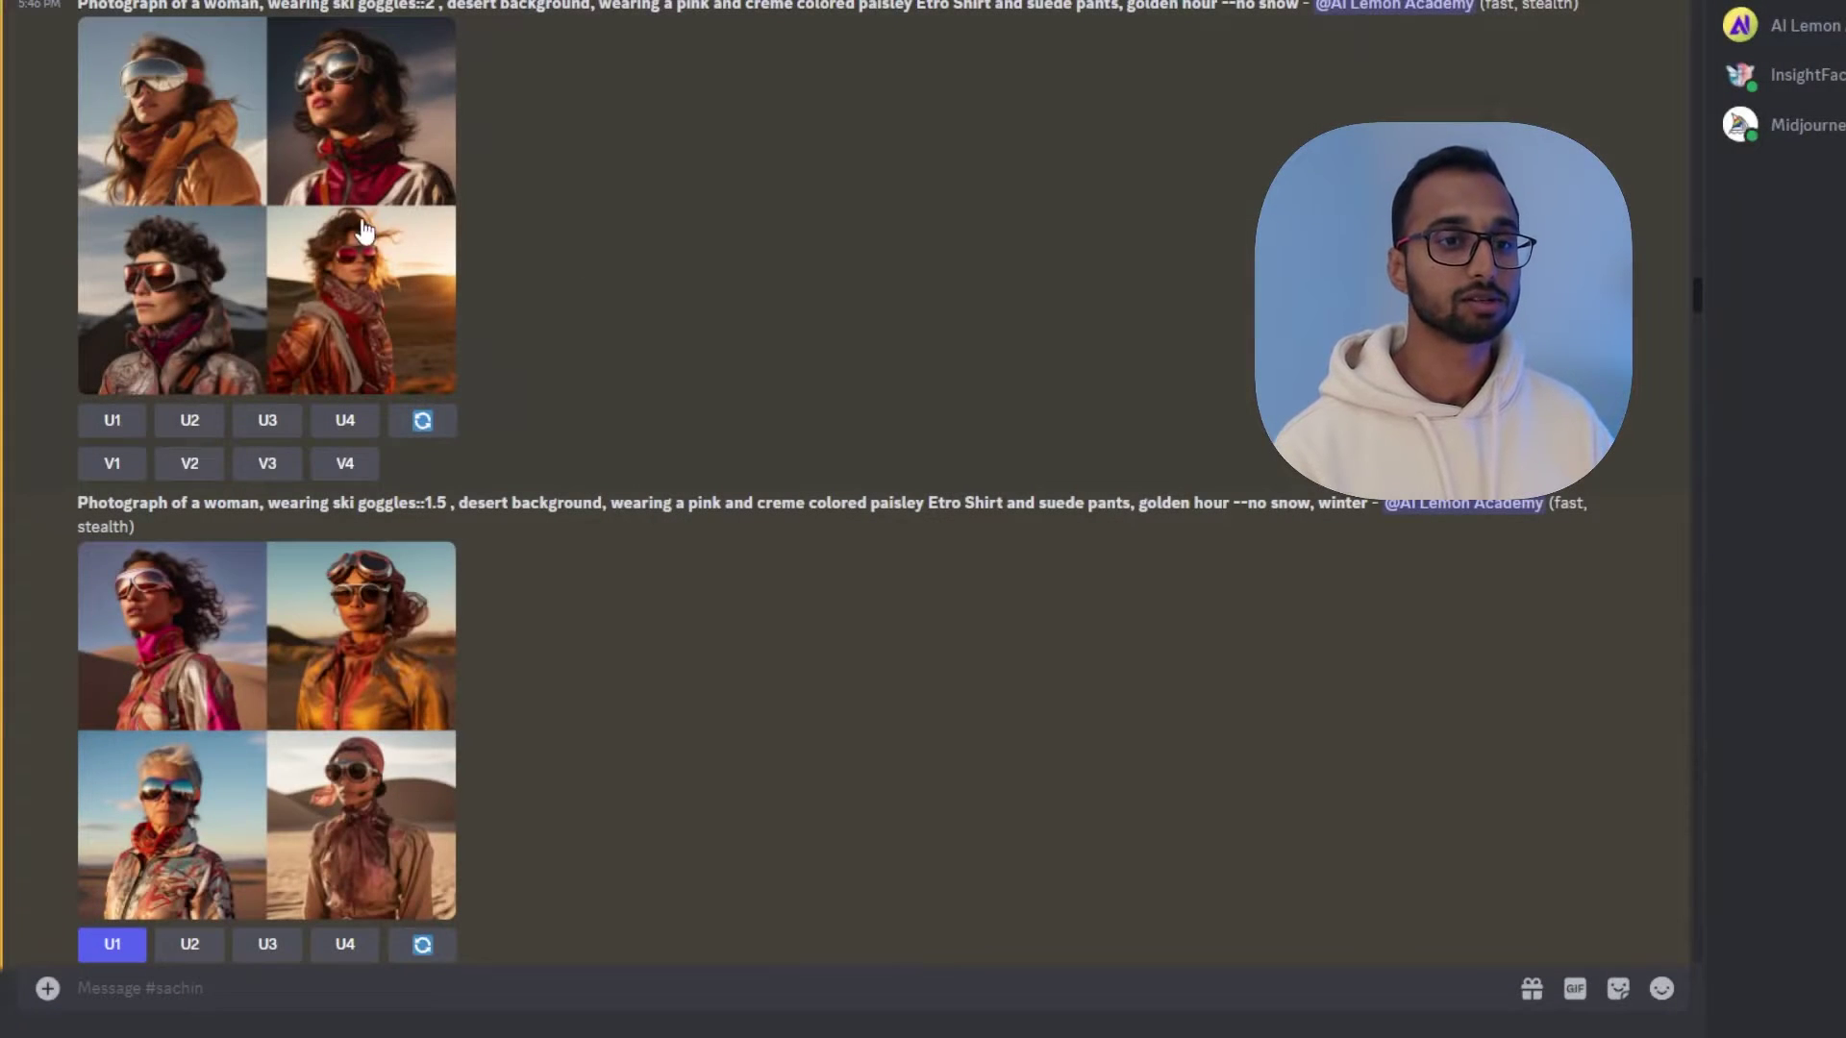
click(363, 231)
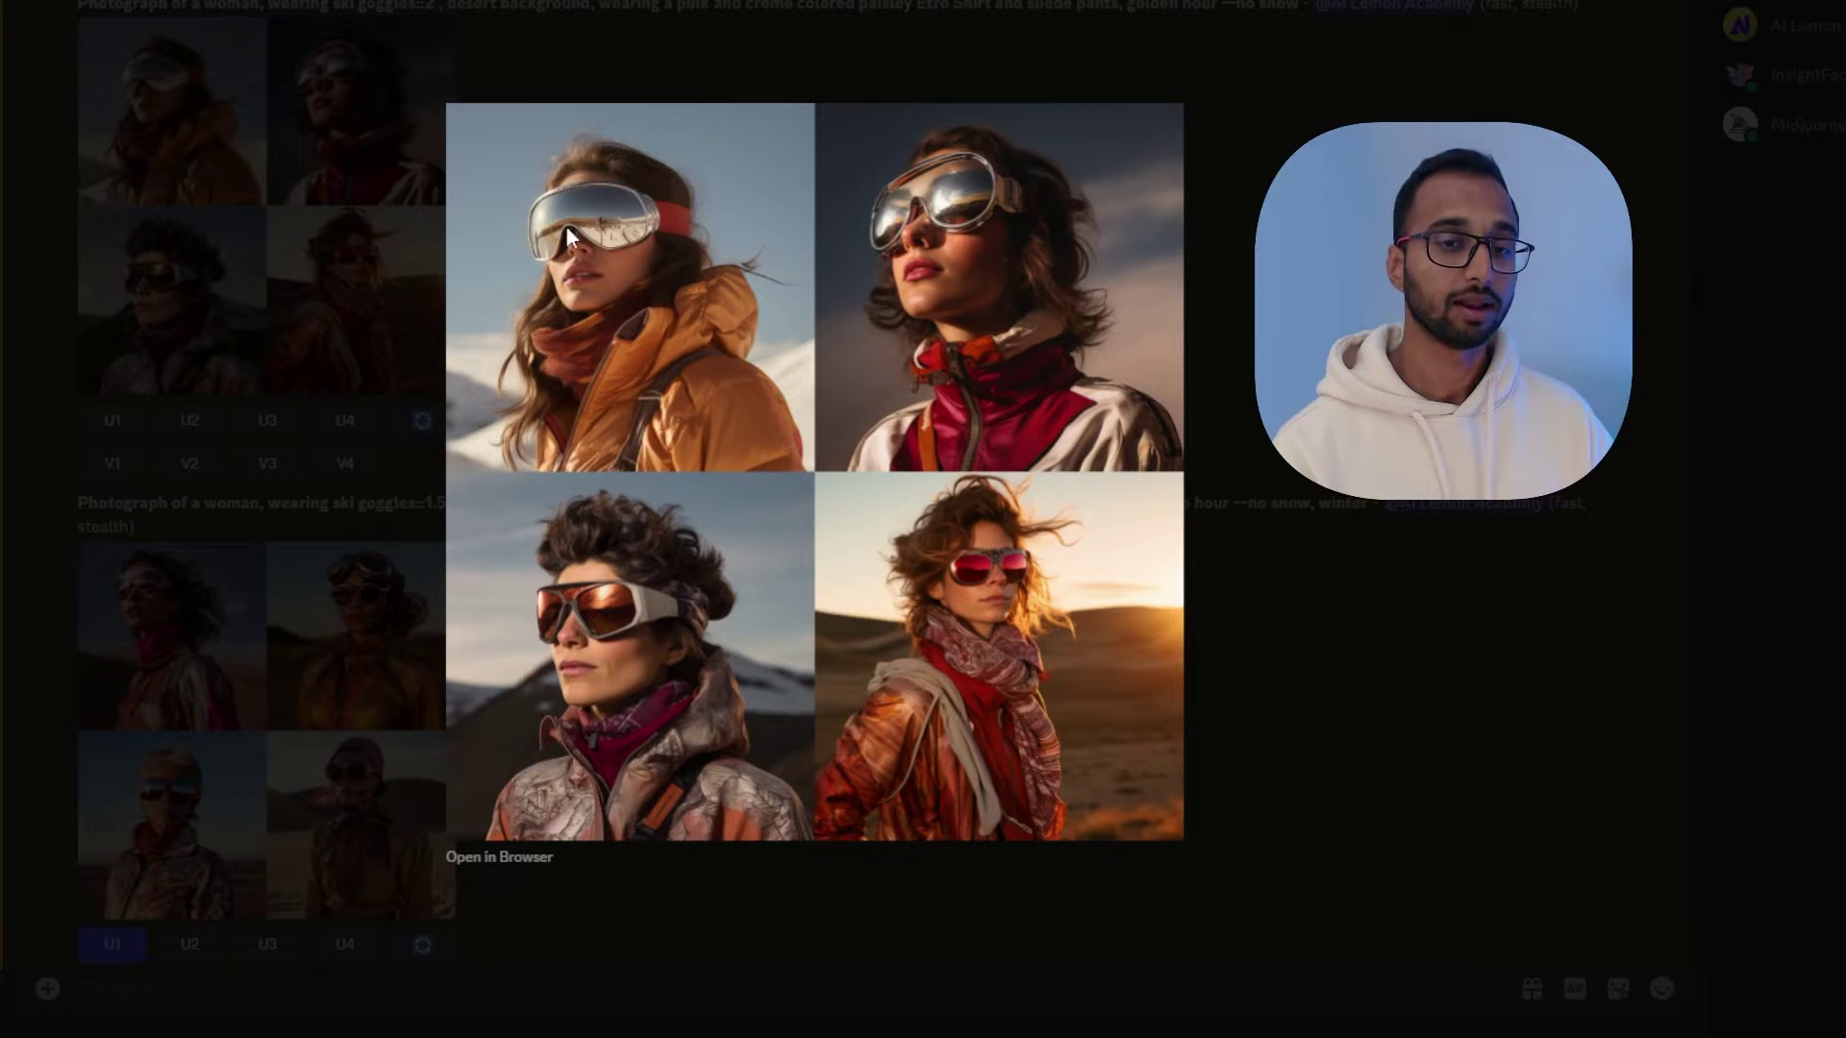
click(1221, 295)
scroll(574, 314, up, 5)
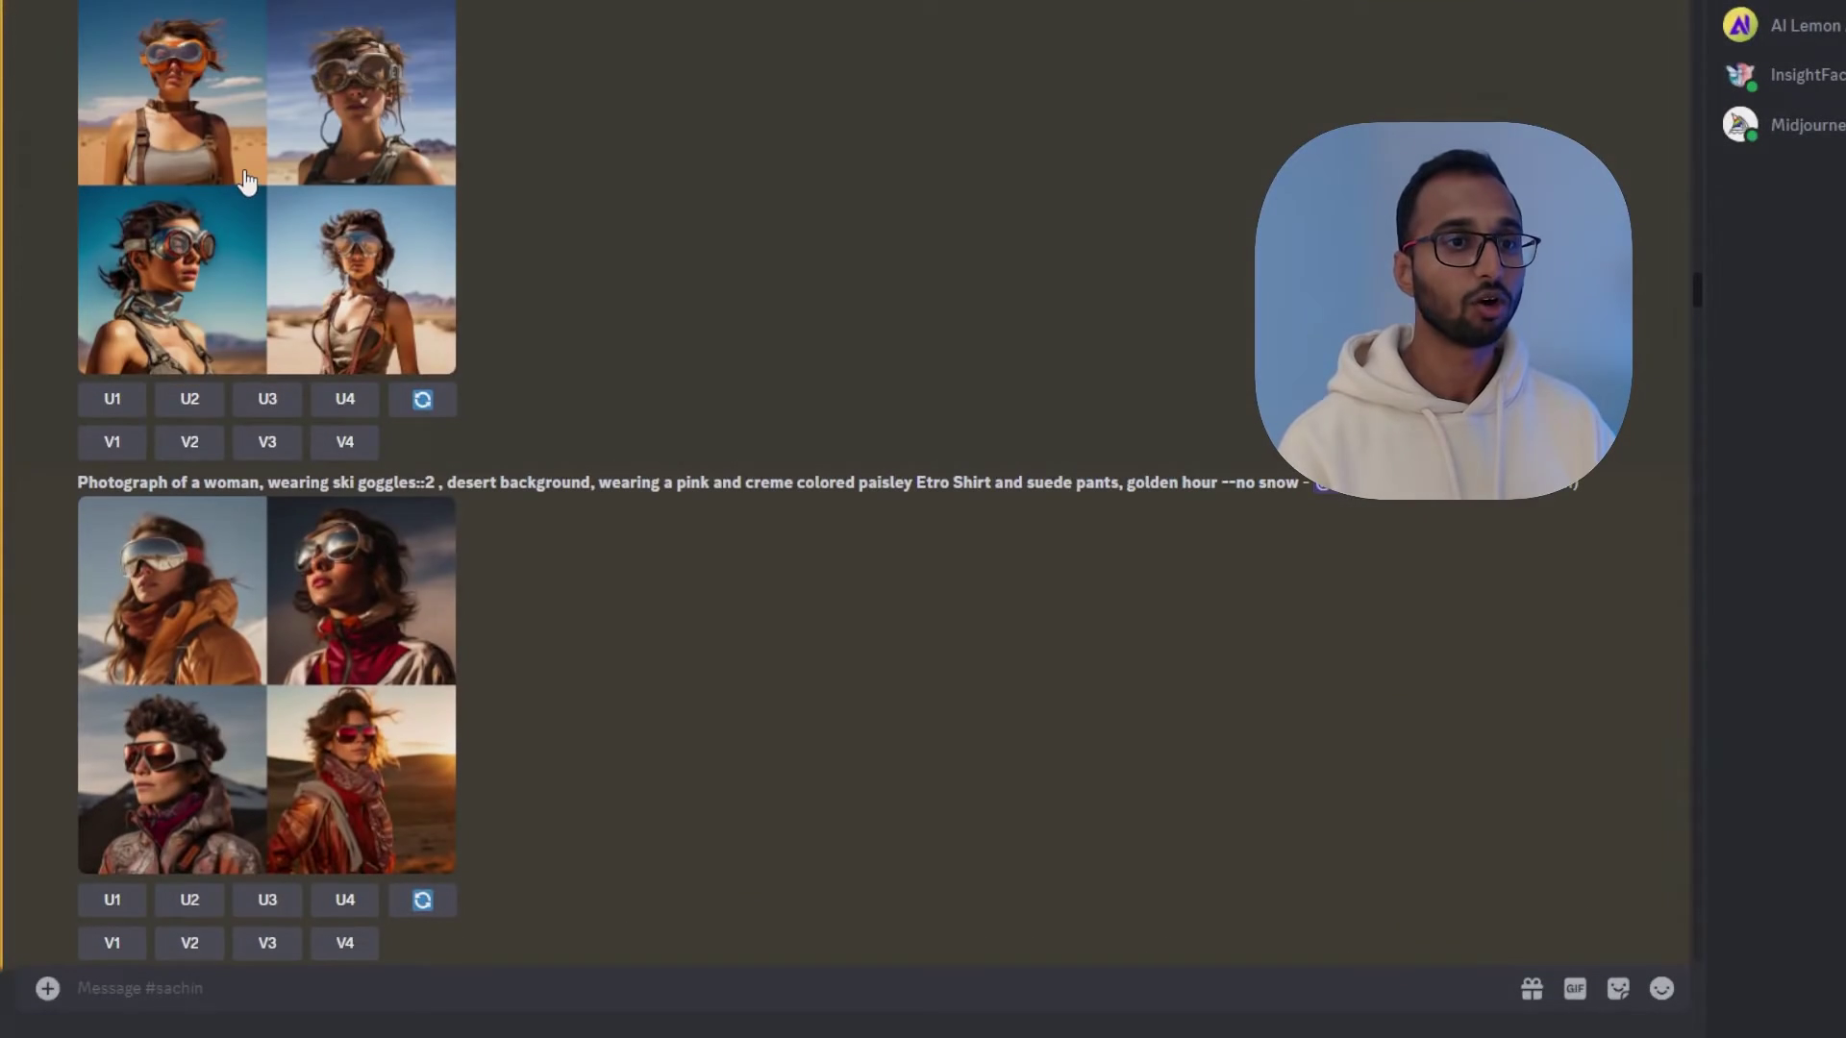
scroll(259, 192, up, 5)
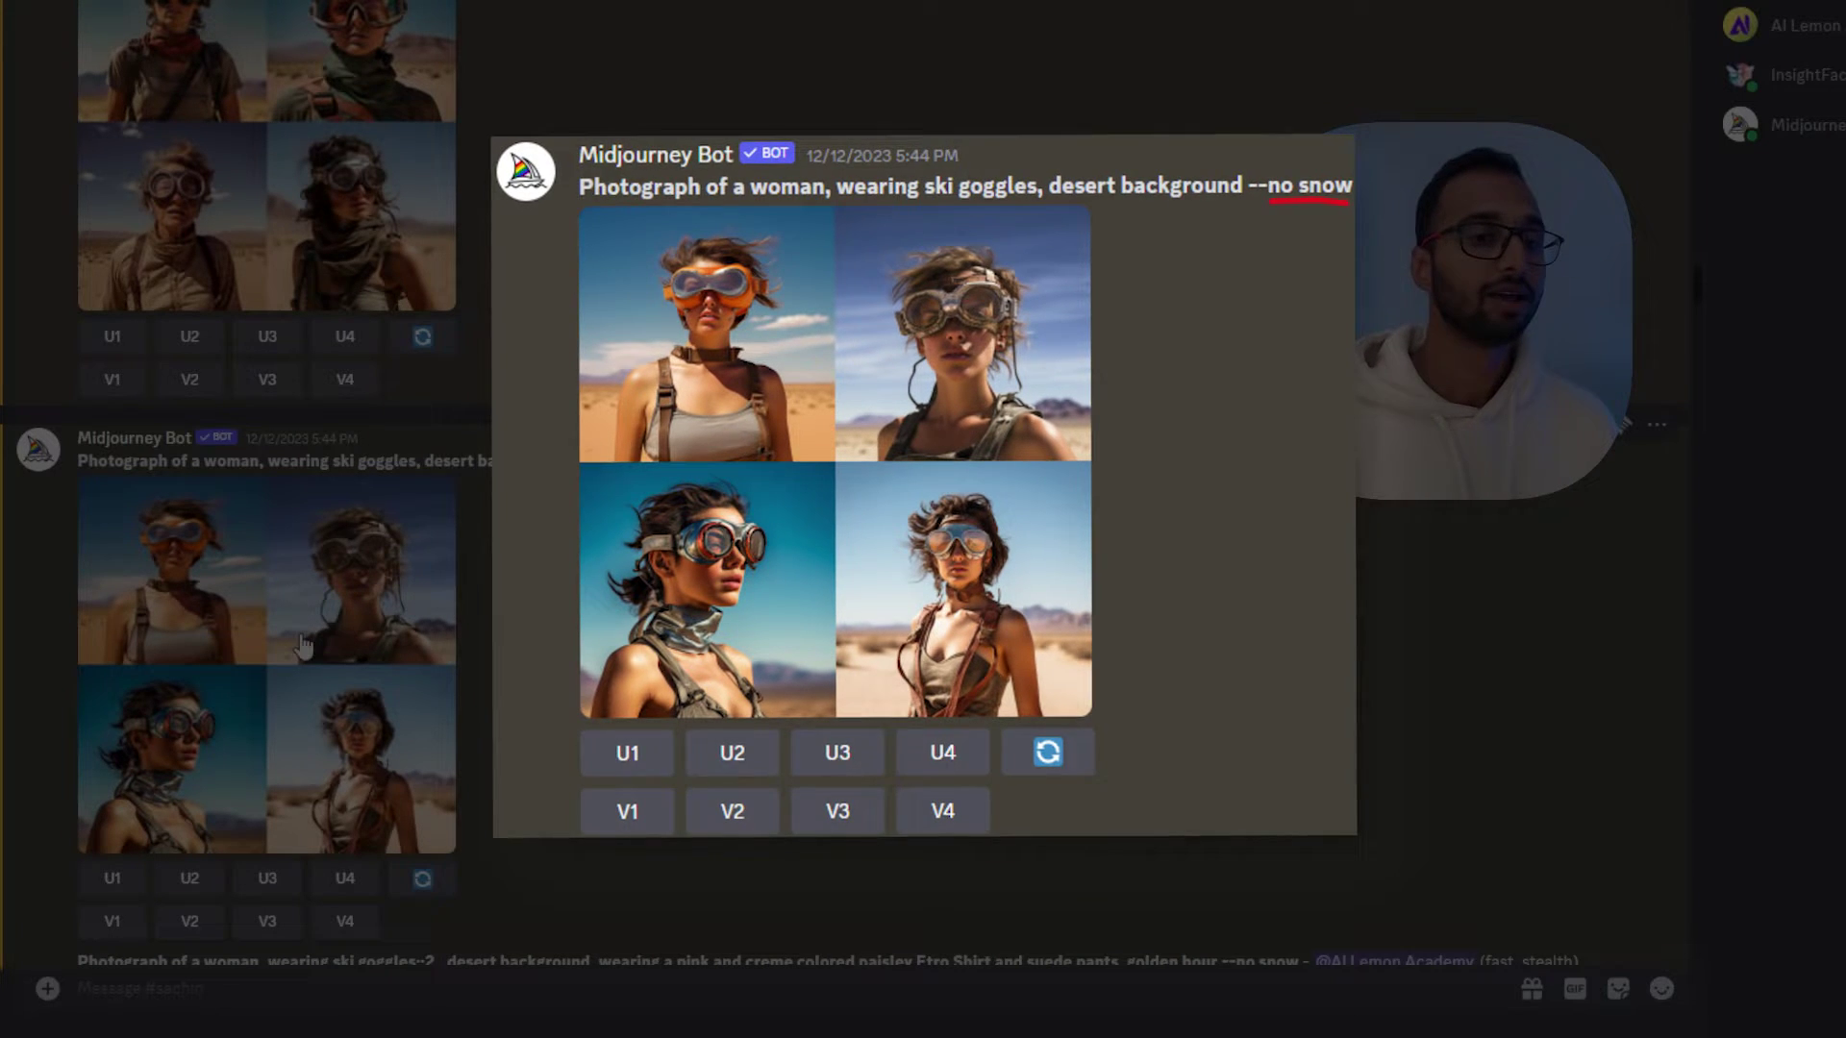
scroll(303, 647, down, 1)
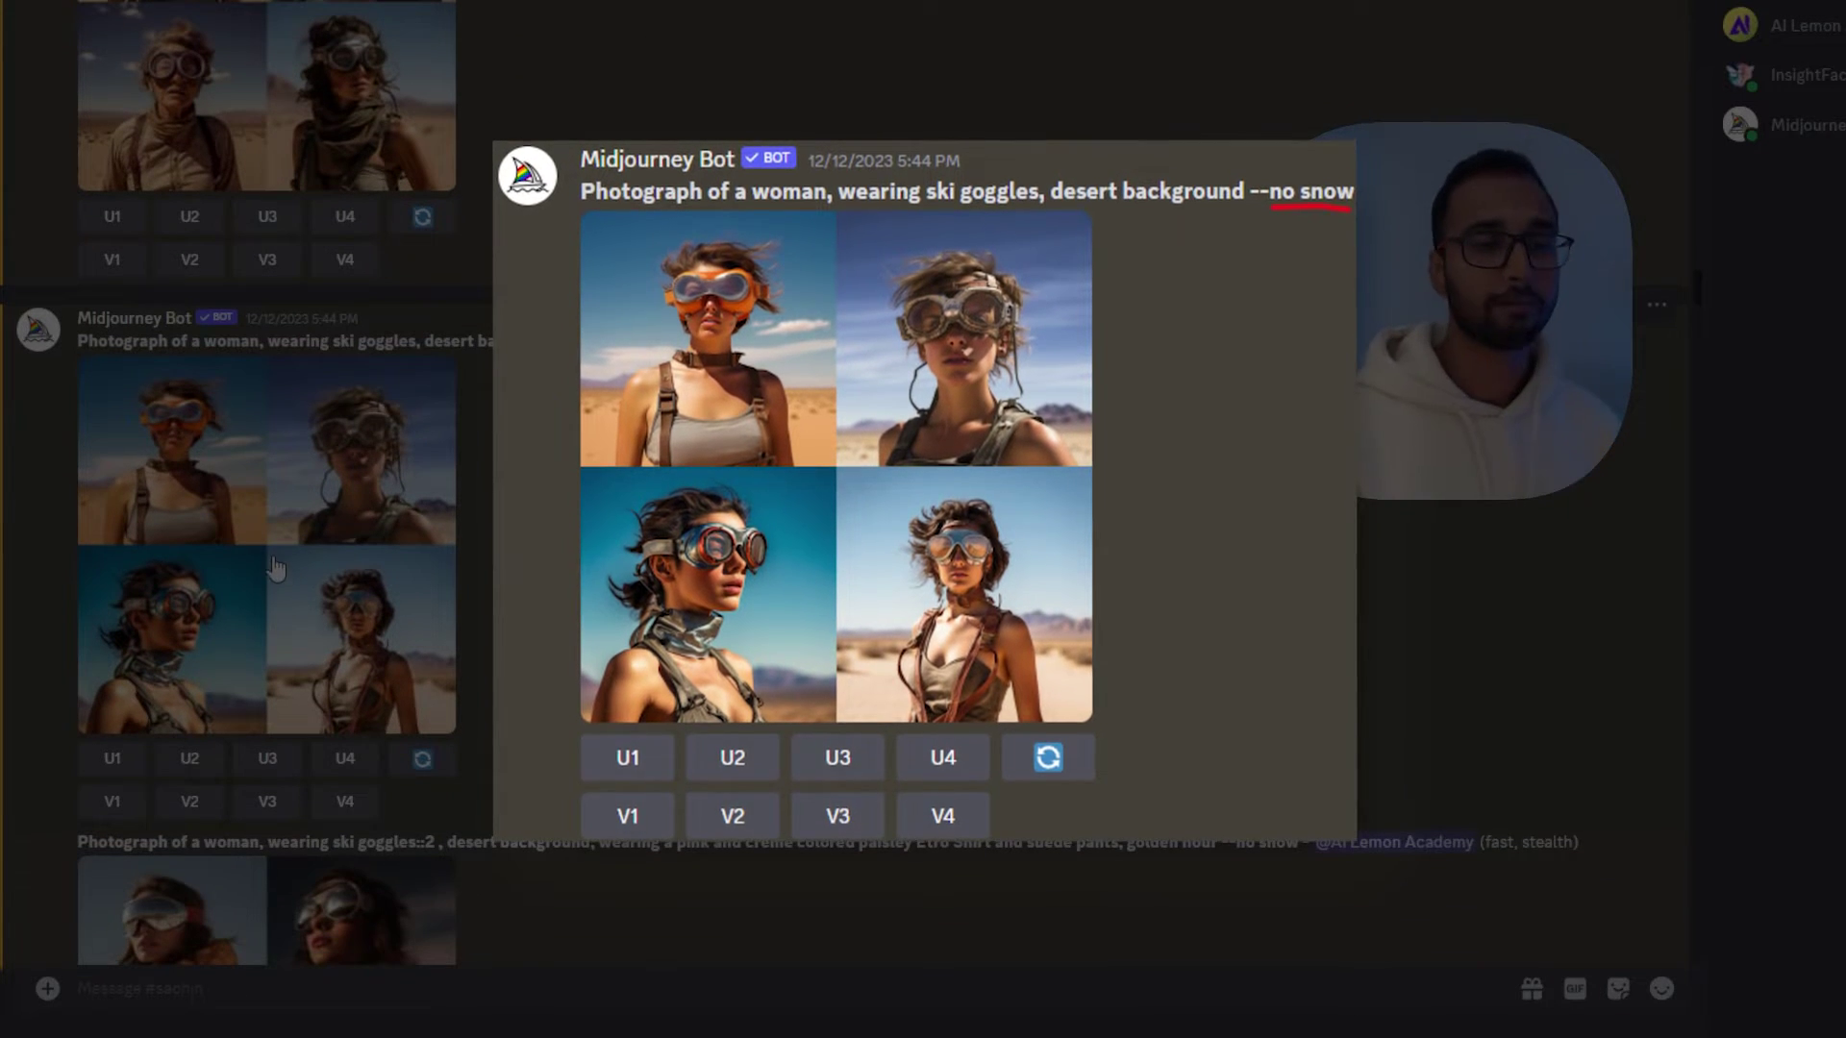
scroll(276, 569, down, 3)
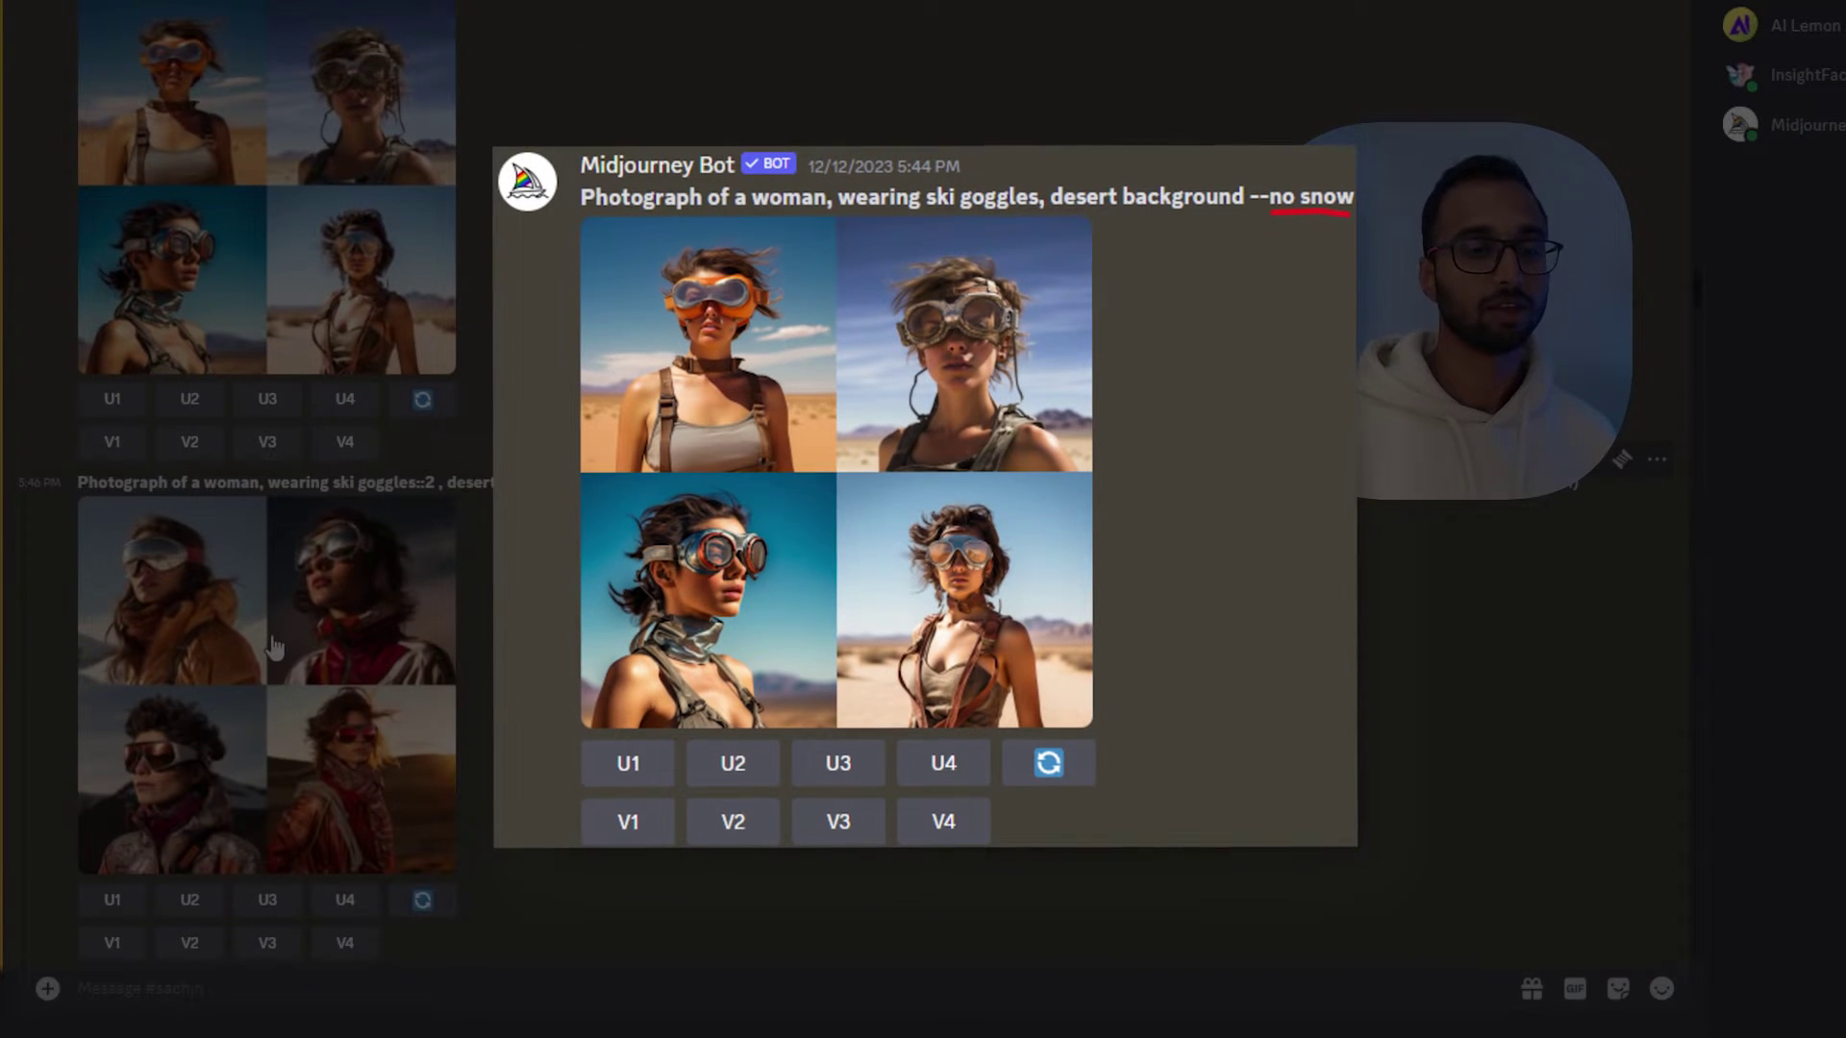
scroll(272, 634, down, 1)
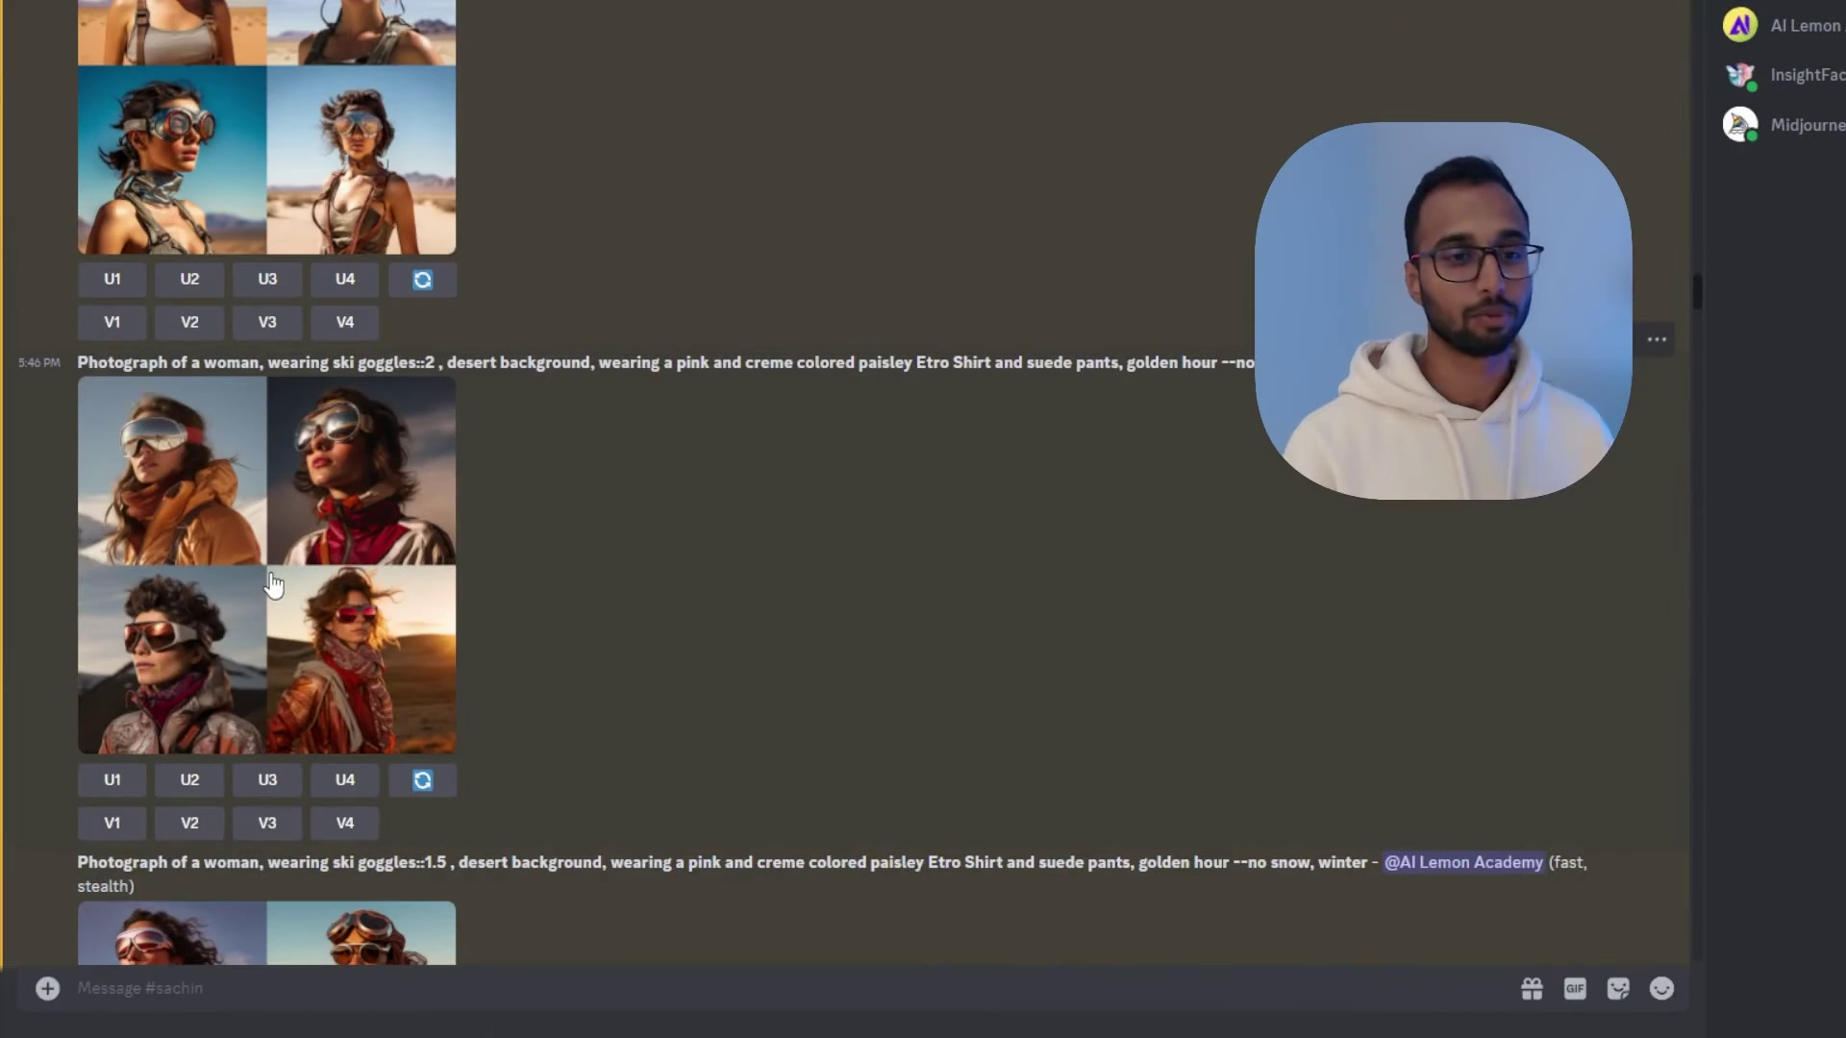
click(273, 584)
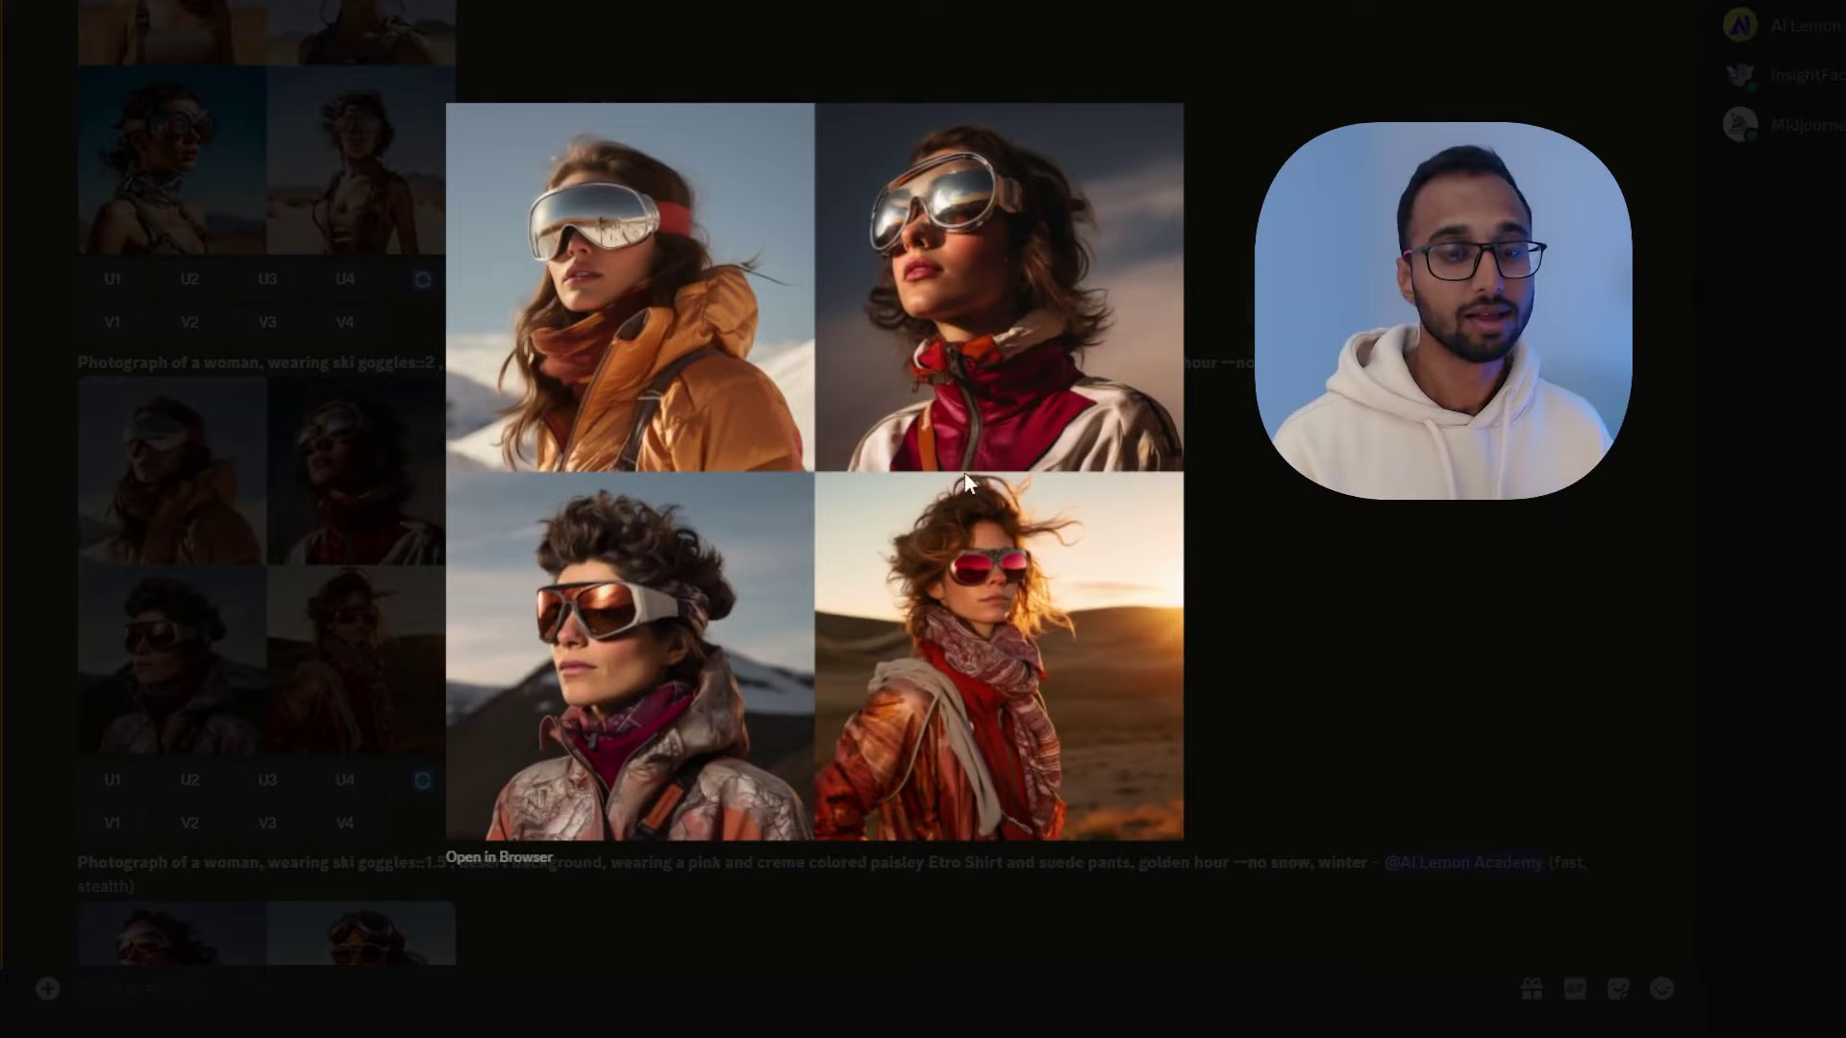
click(1336, 611)
scroll(557, 346, down, 2)
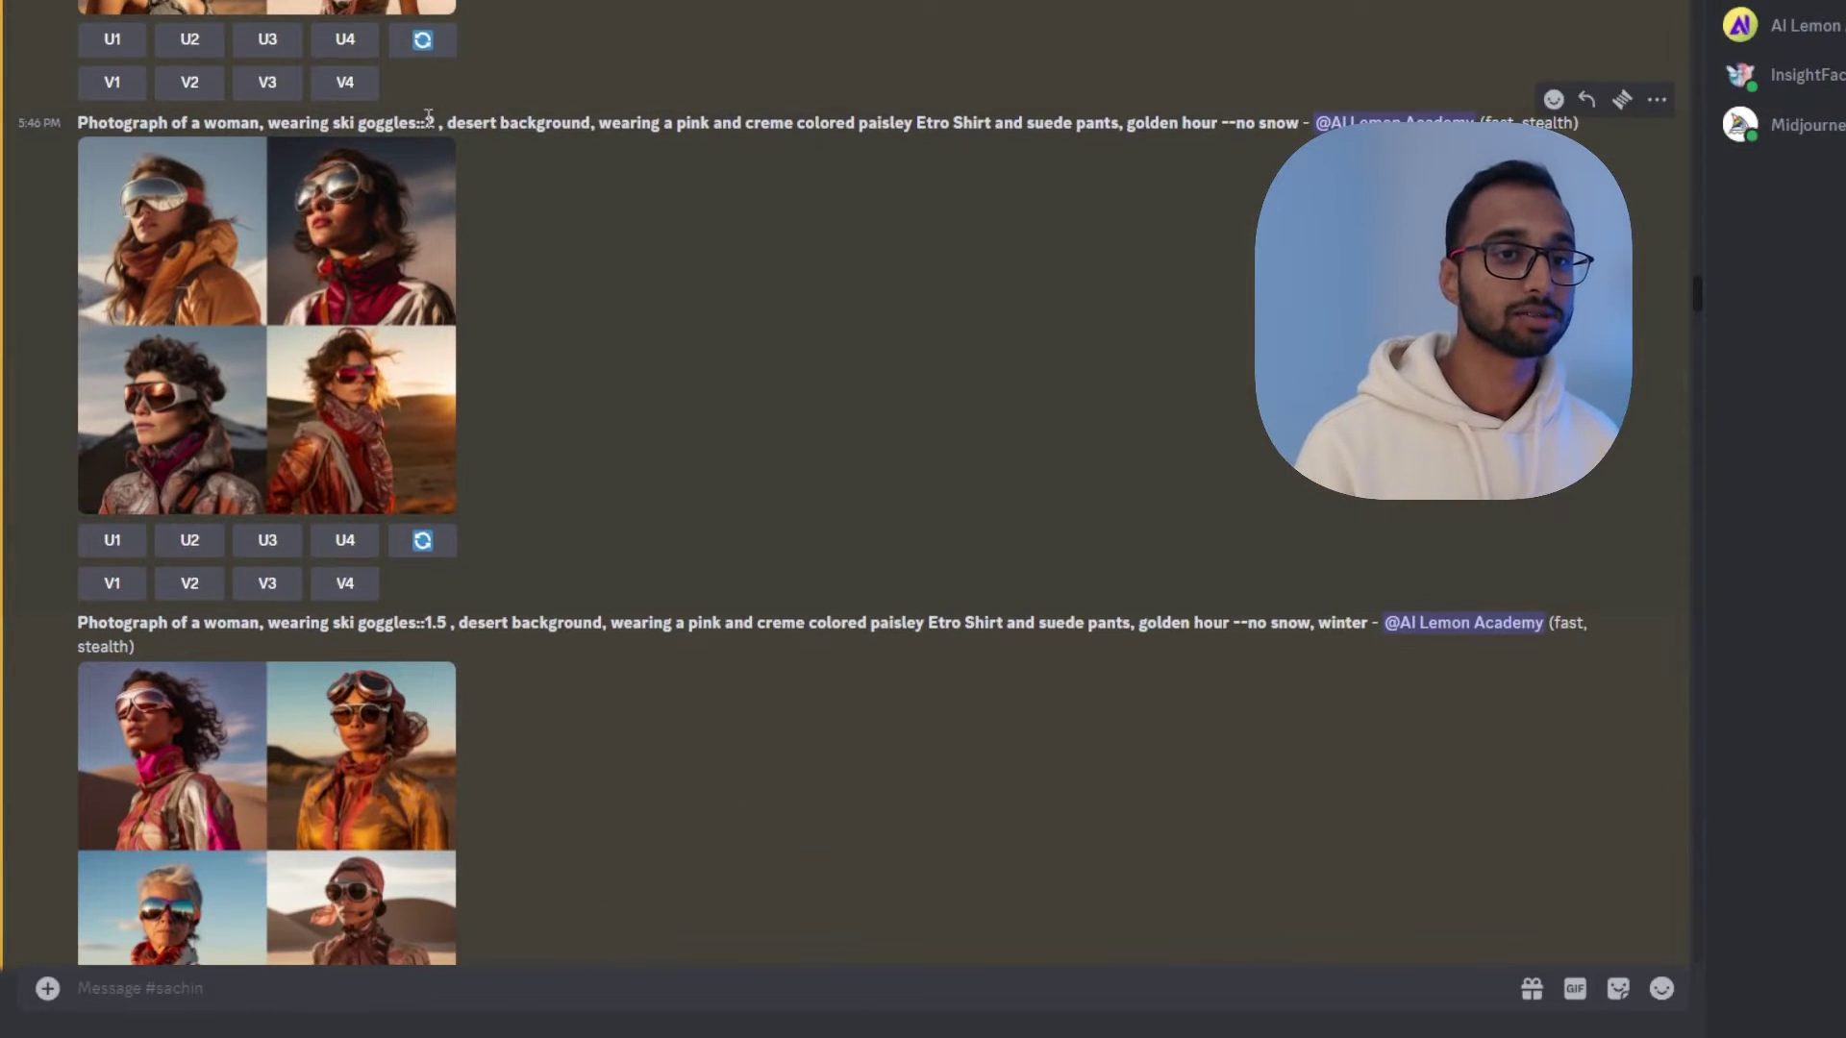
drag(426, 128, 414, 129)
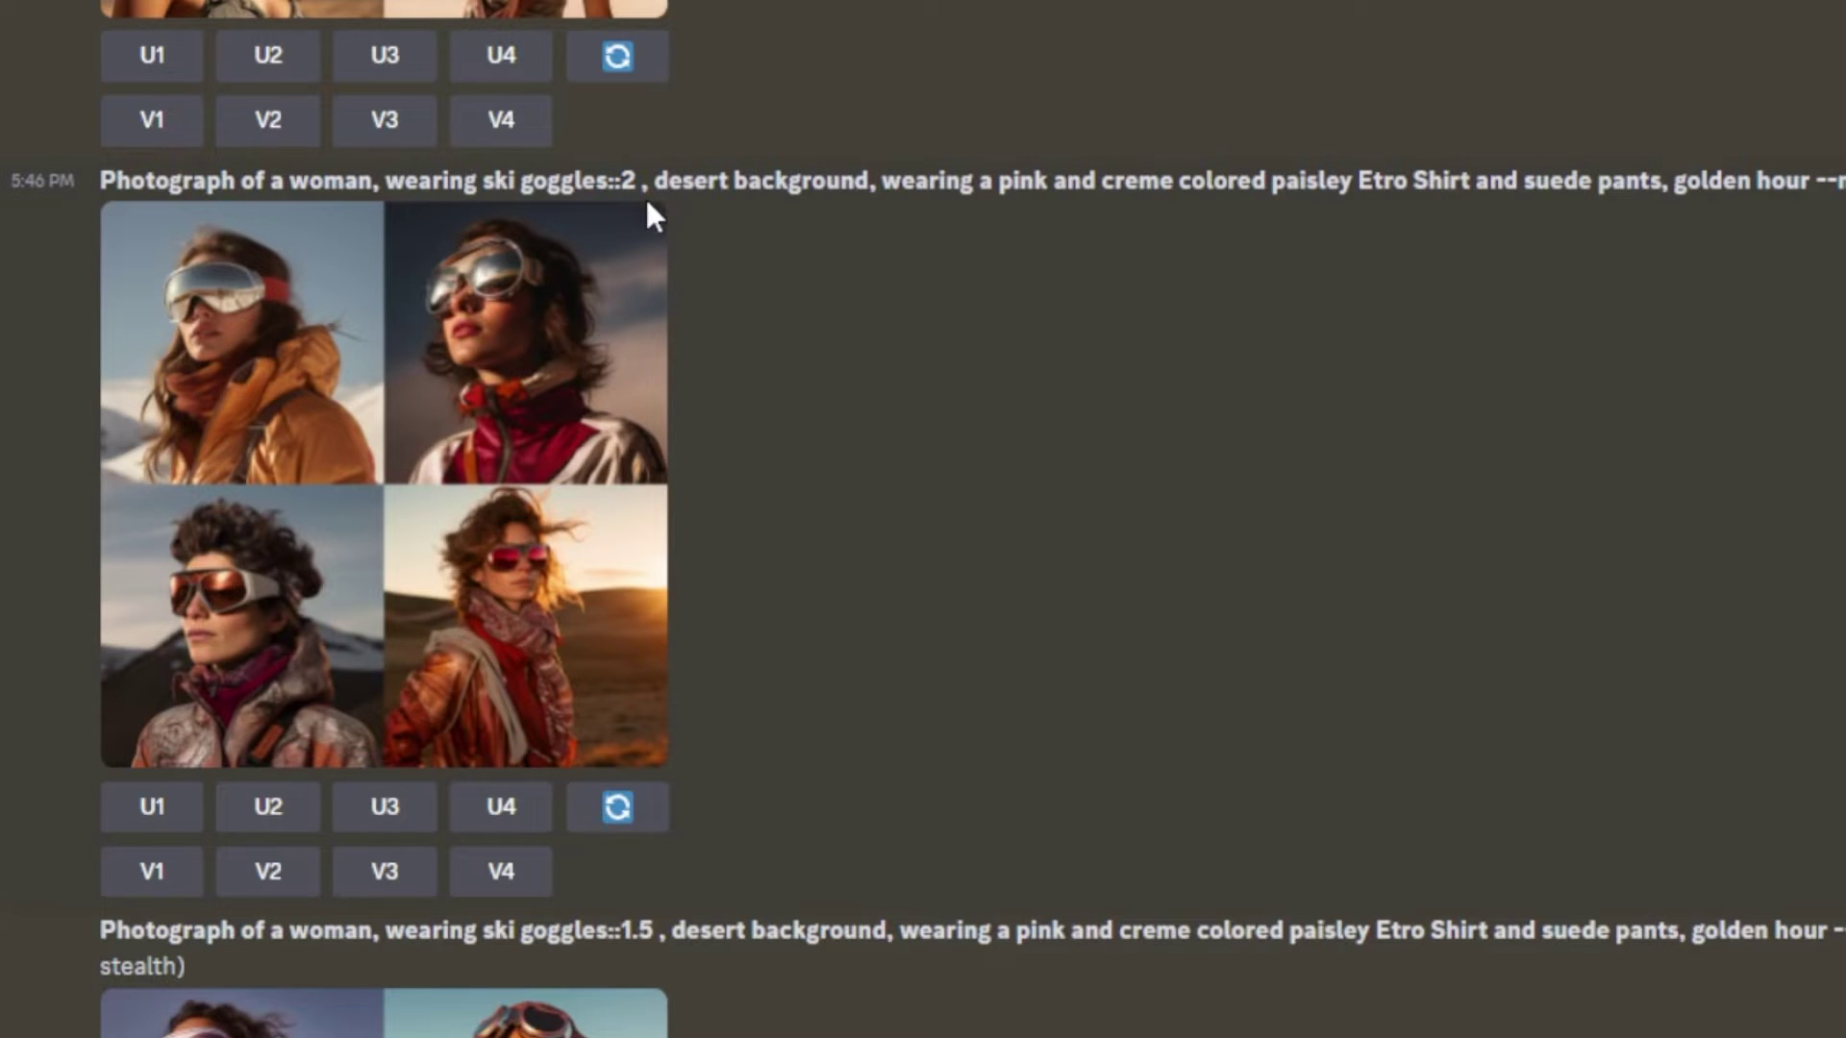
drag(655, 181, 876, 161)
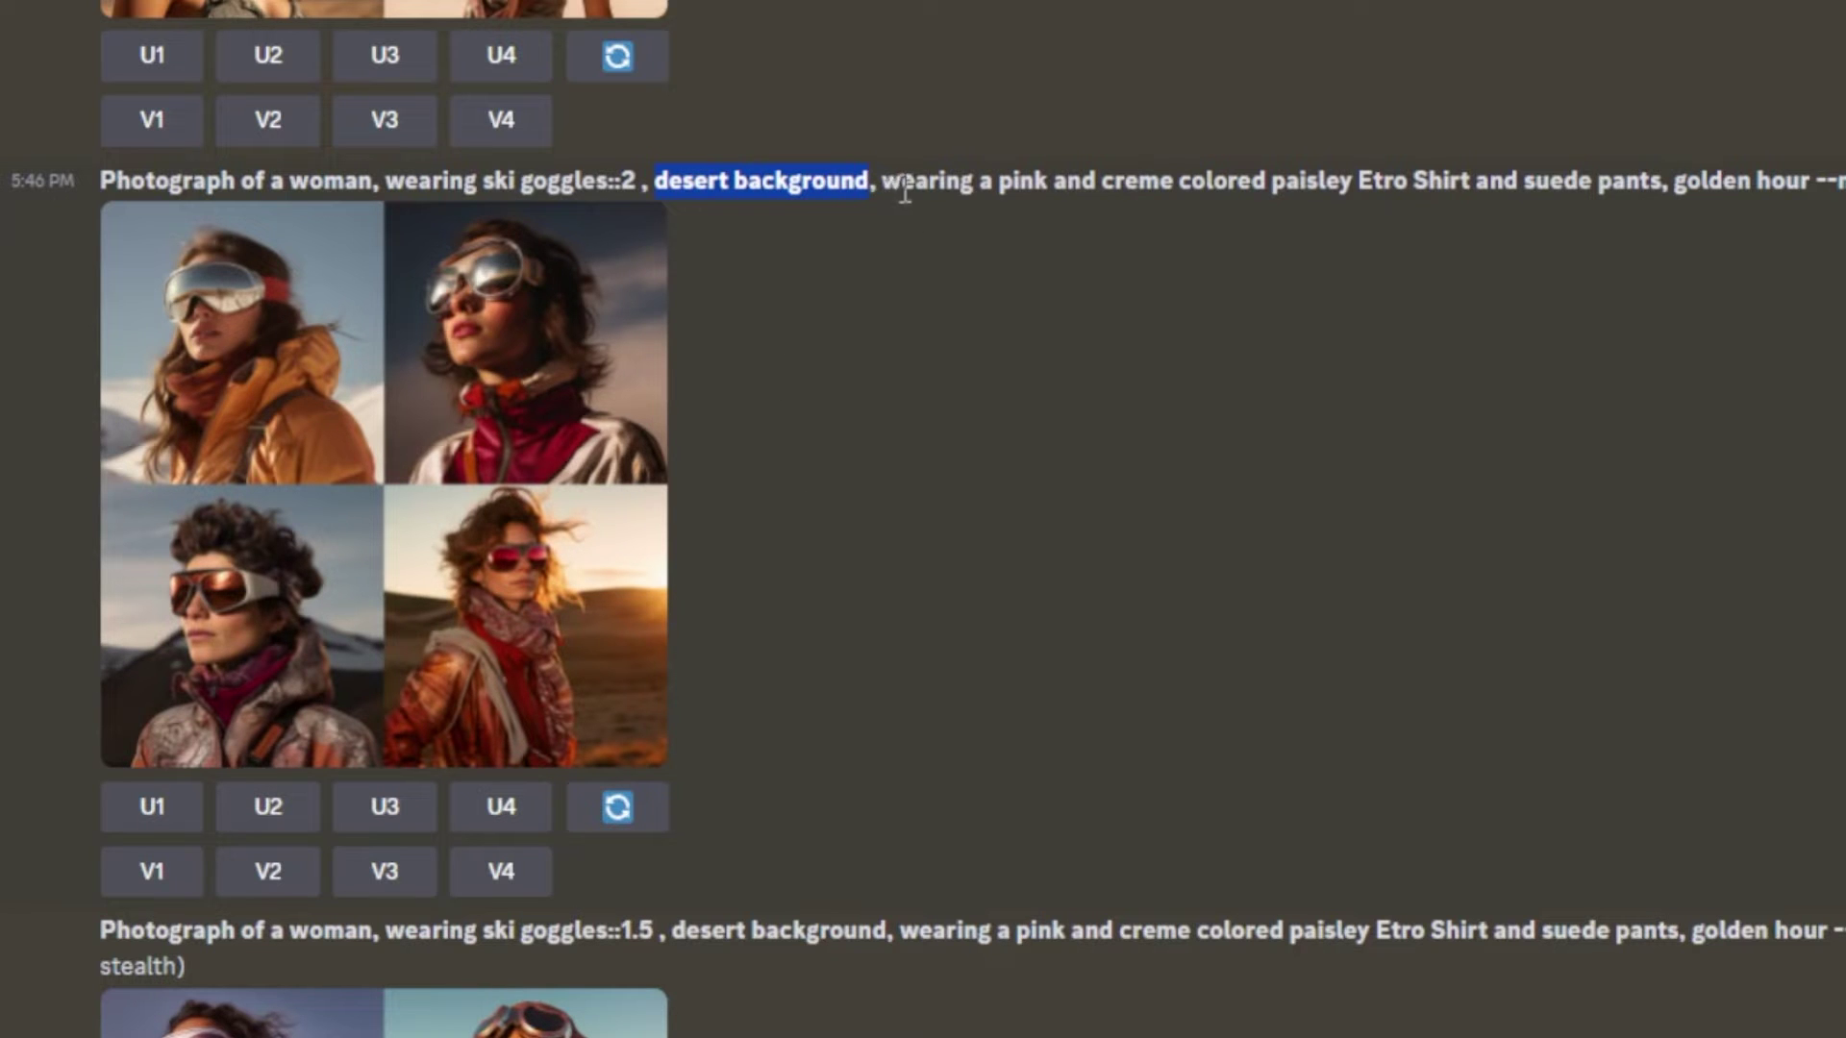
drag(889, 180, 1484, 181)
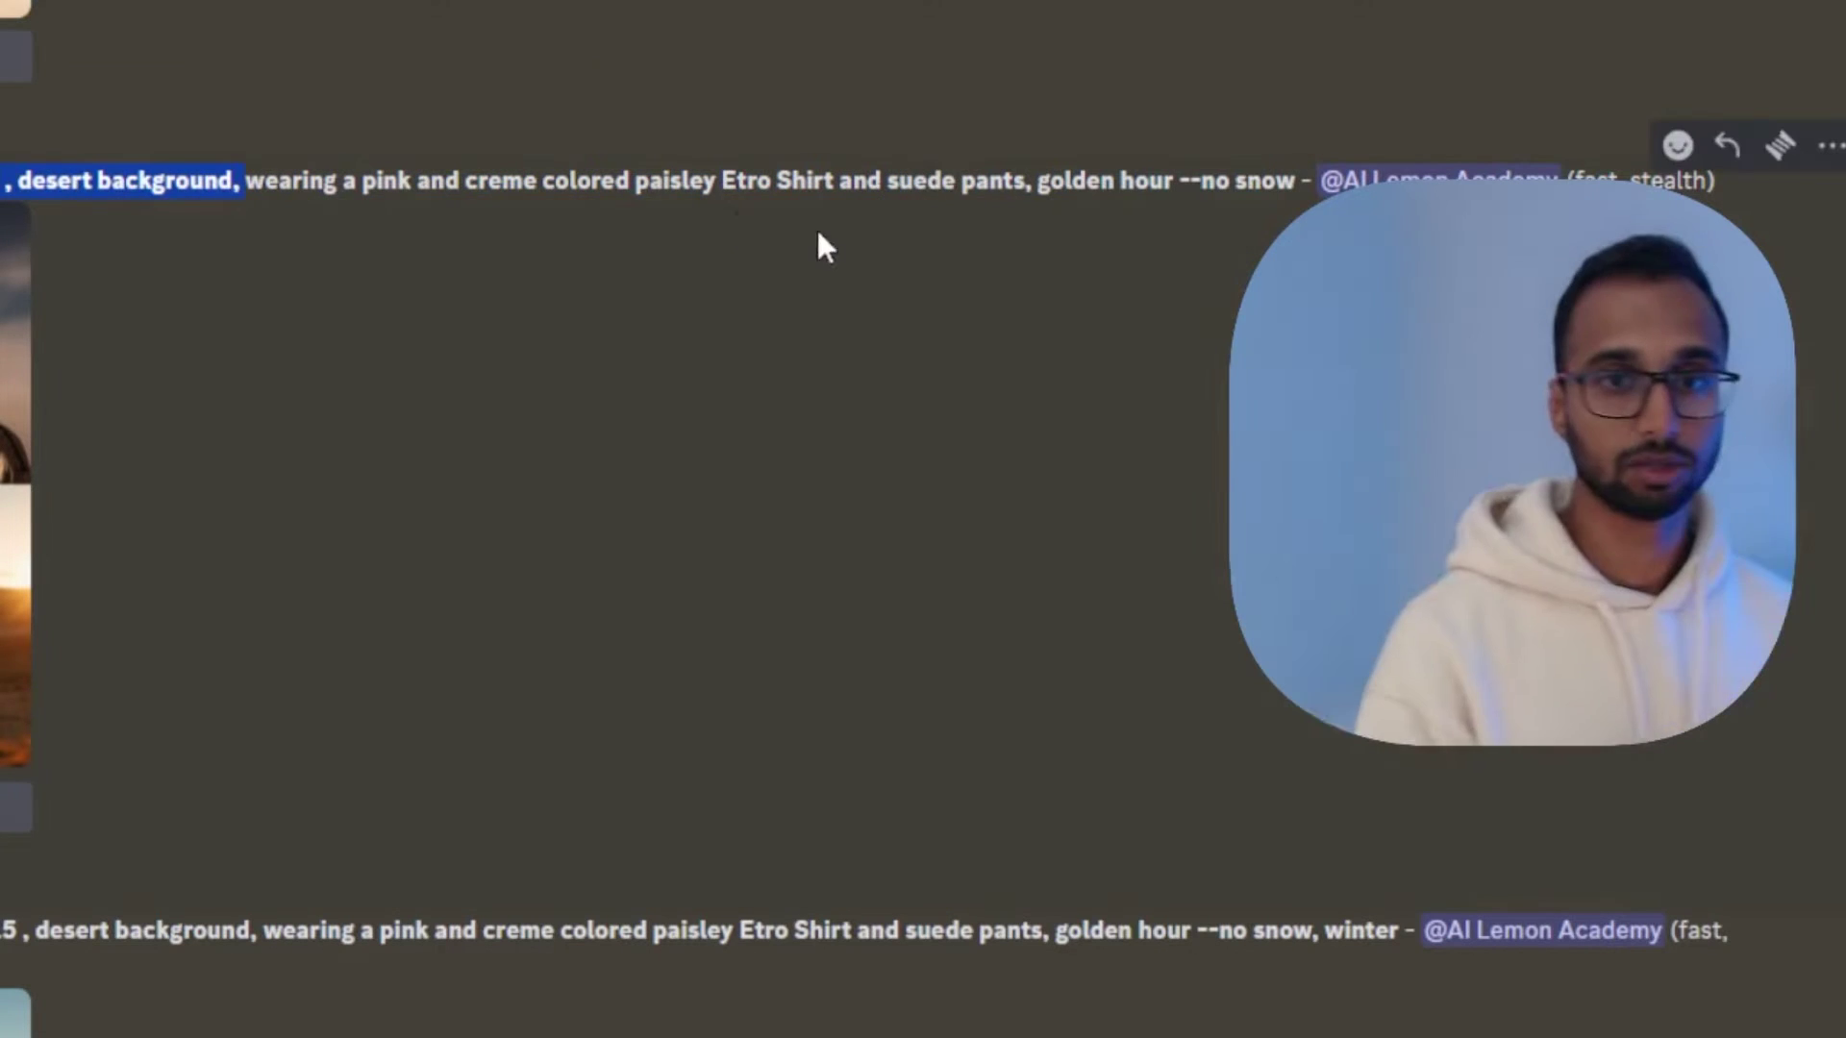
click(618, 173)
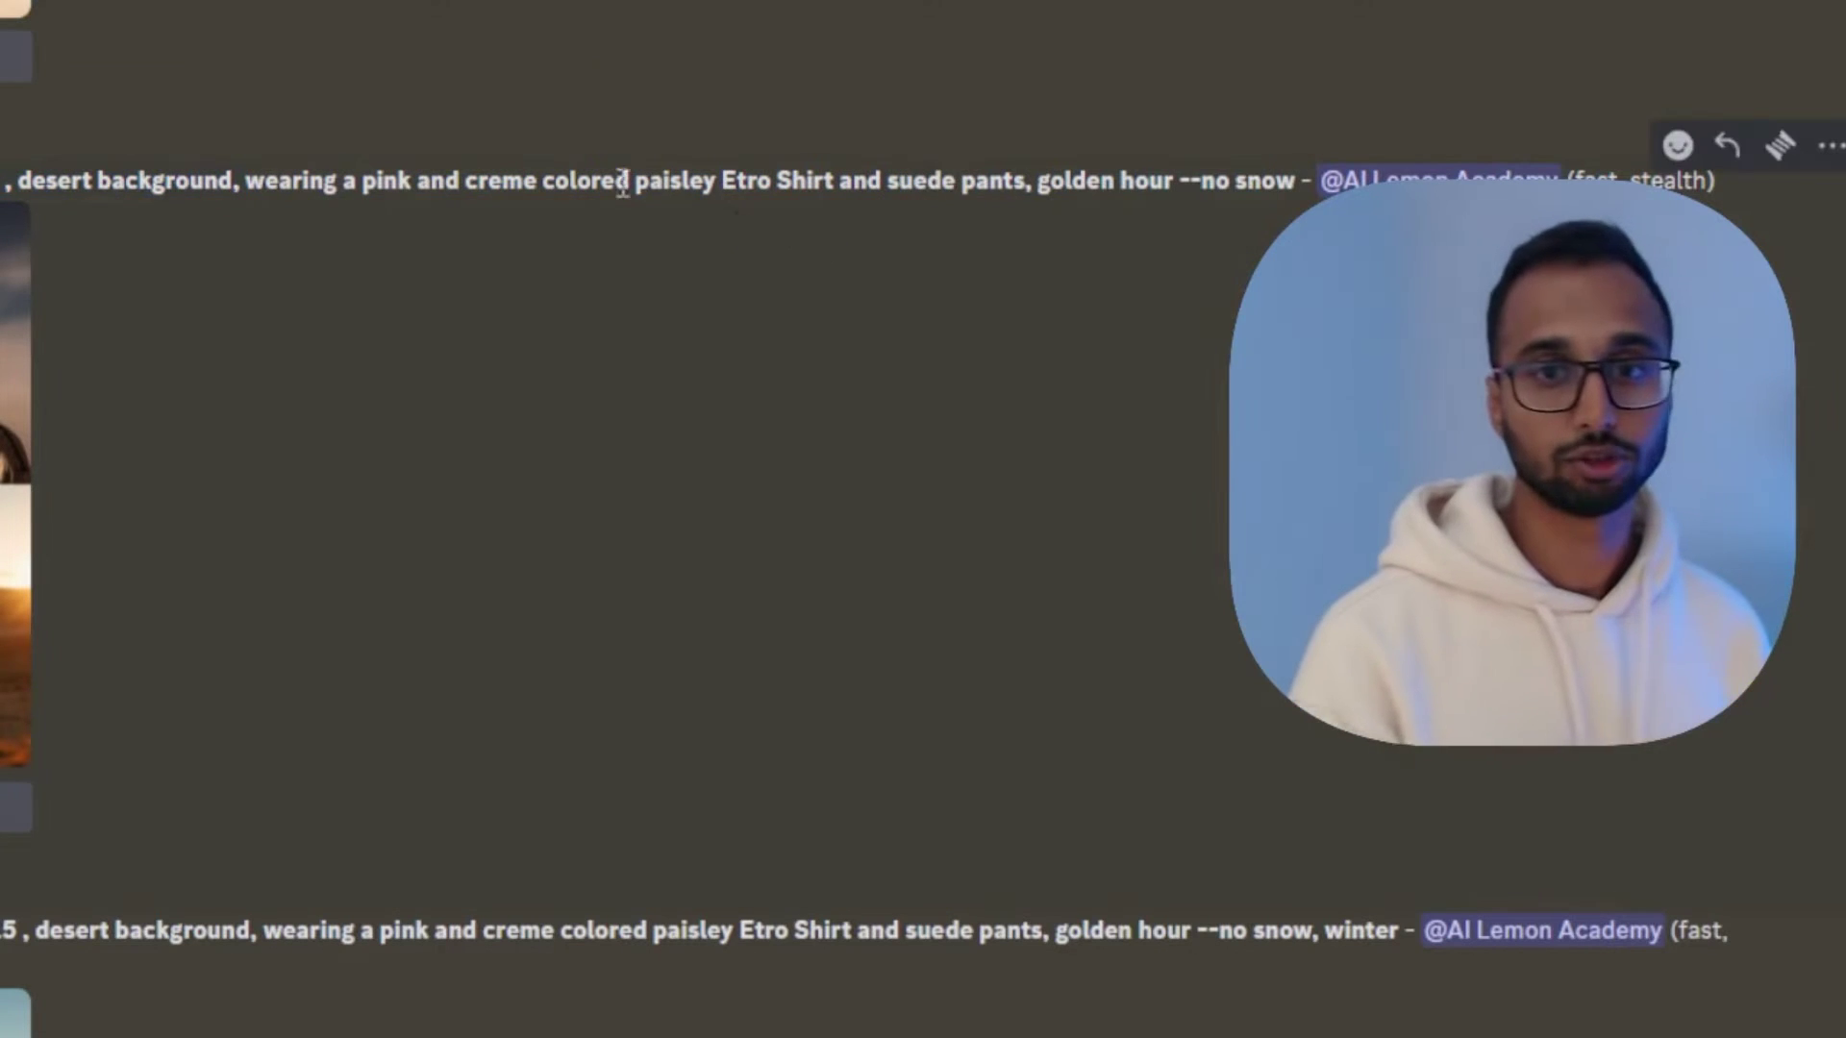
drag(242, 180, 1175, 181)
click(1092, 280)
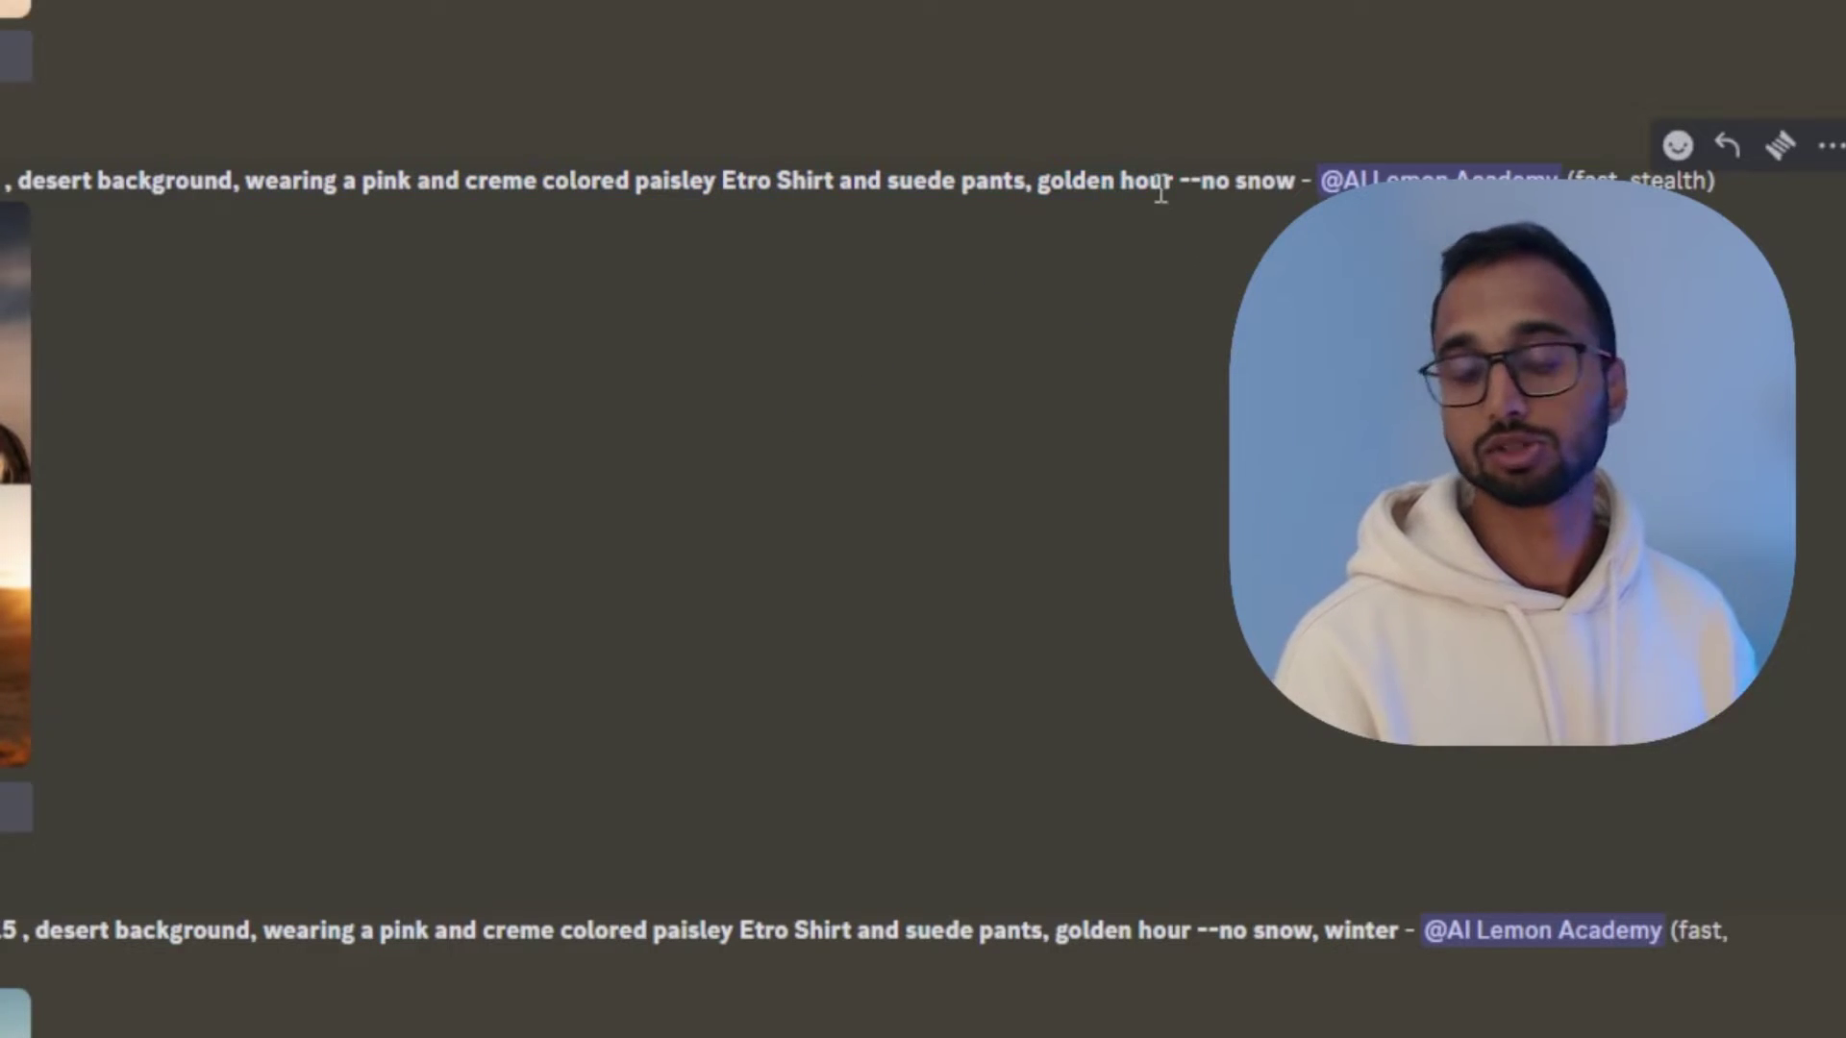
drag(1177, 181, 1037, 181)
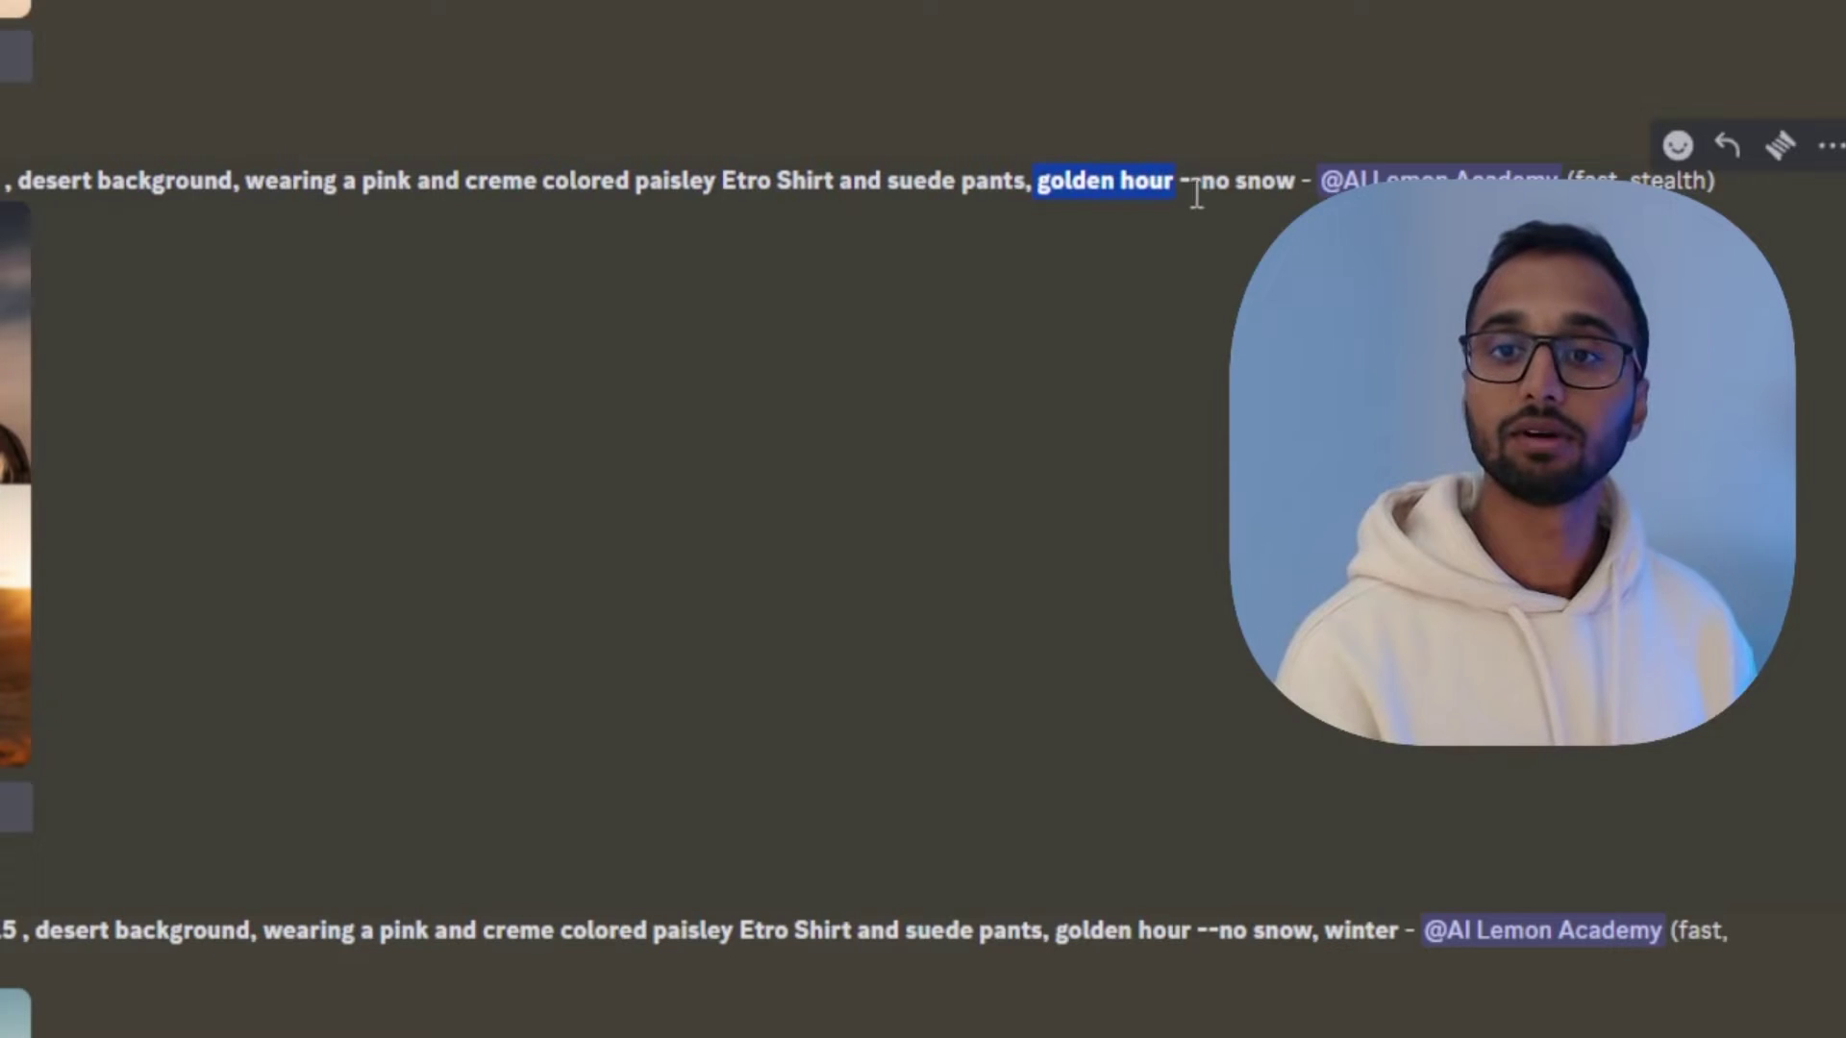
drag(1297, 181, 1198, 181)
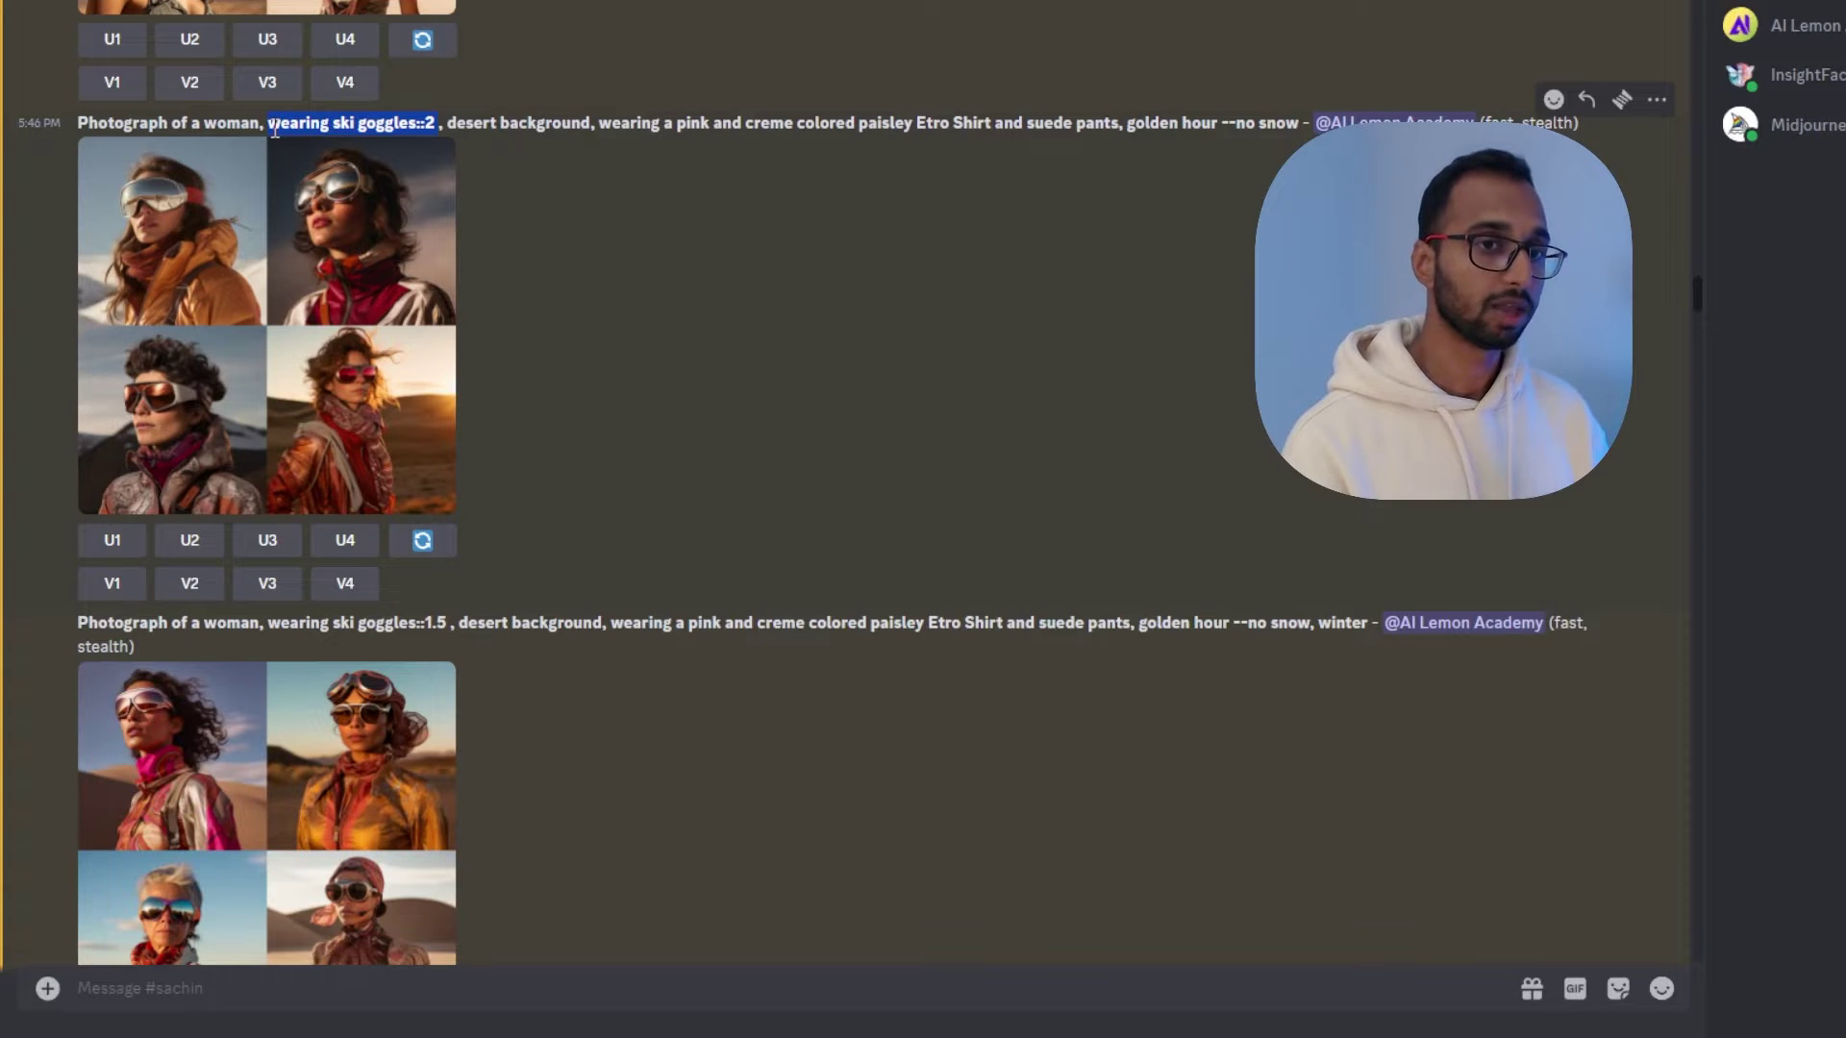
click(657, 278)
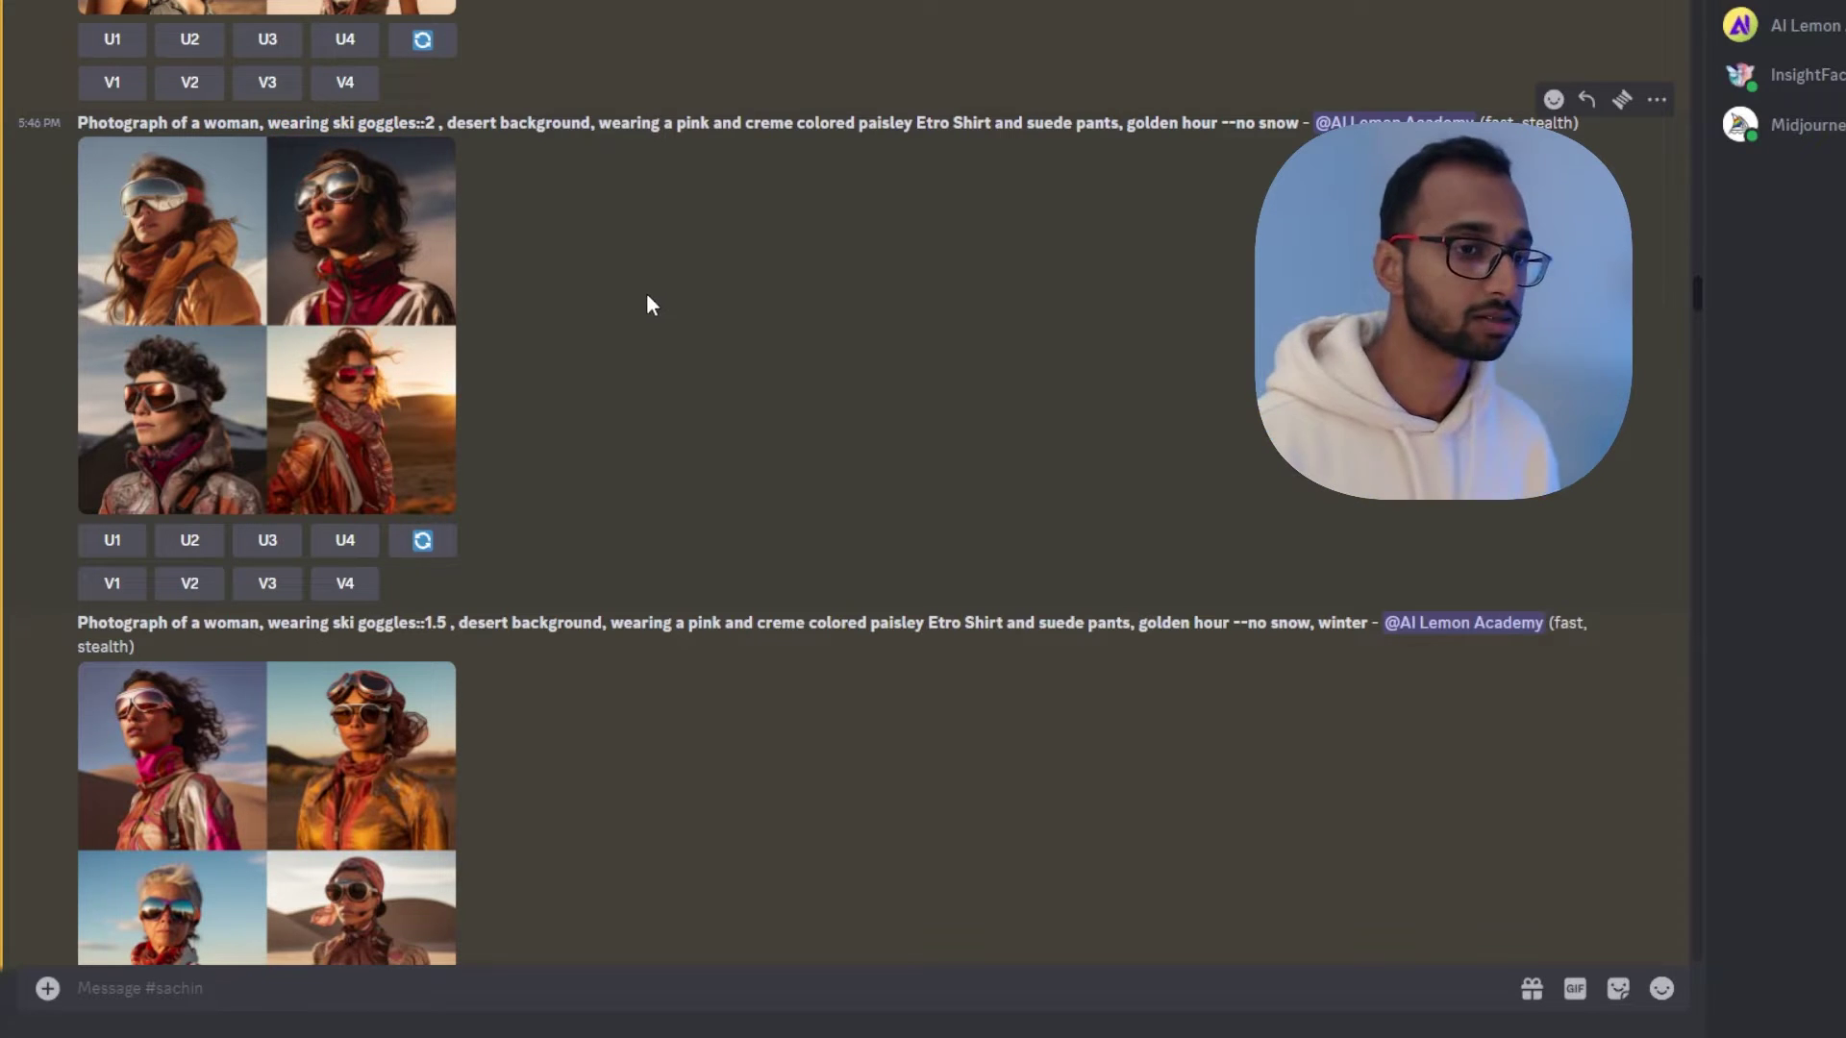
Step: Check the 1.5 weight on ski goggles in the prompt, then preview the first goggles grid enlarged
scroll(515, 390, down, 6)
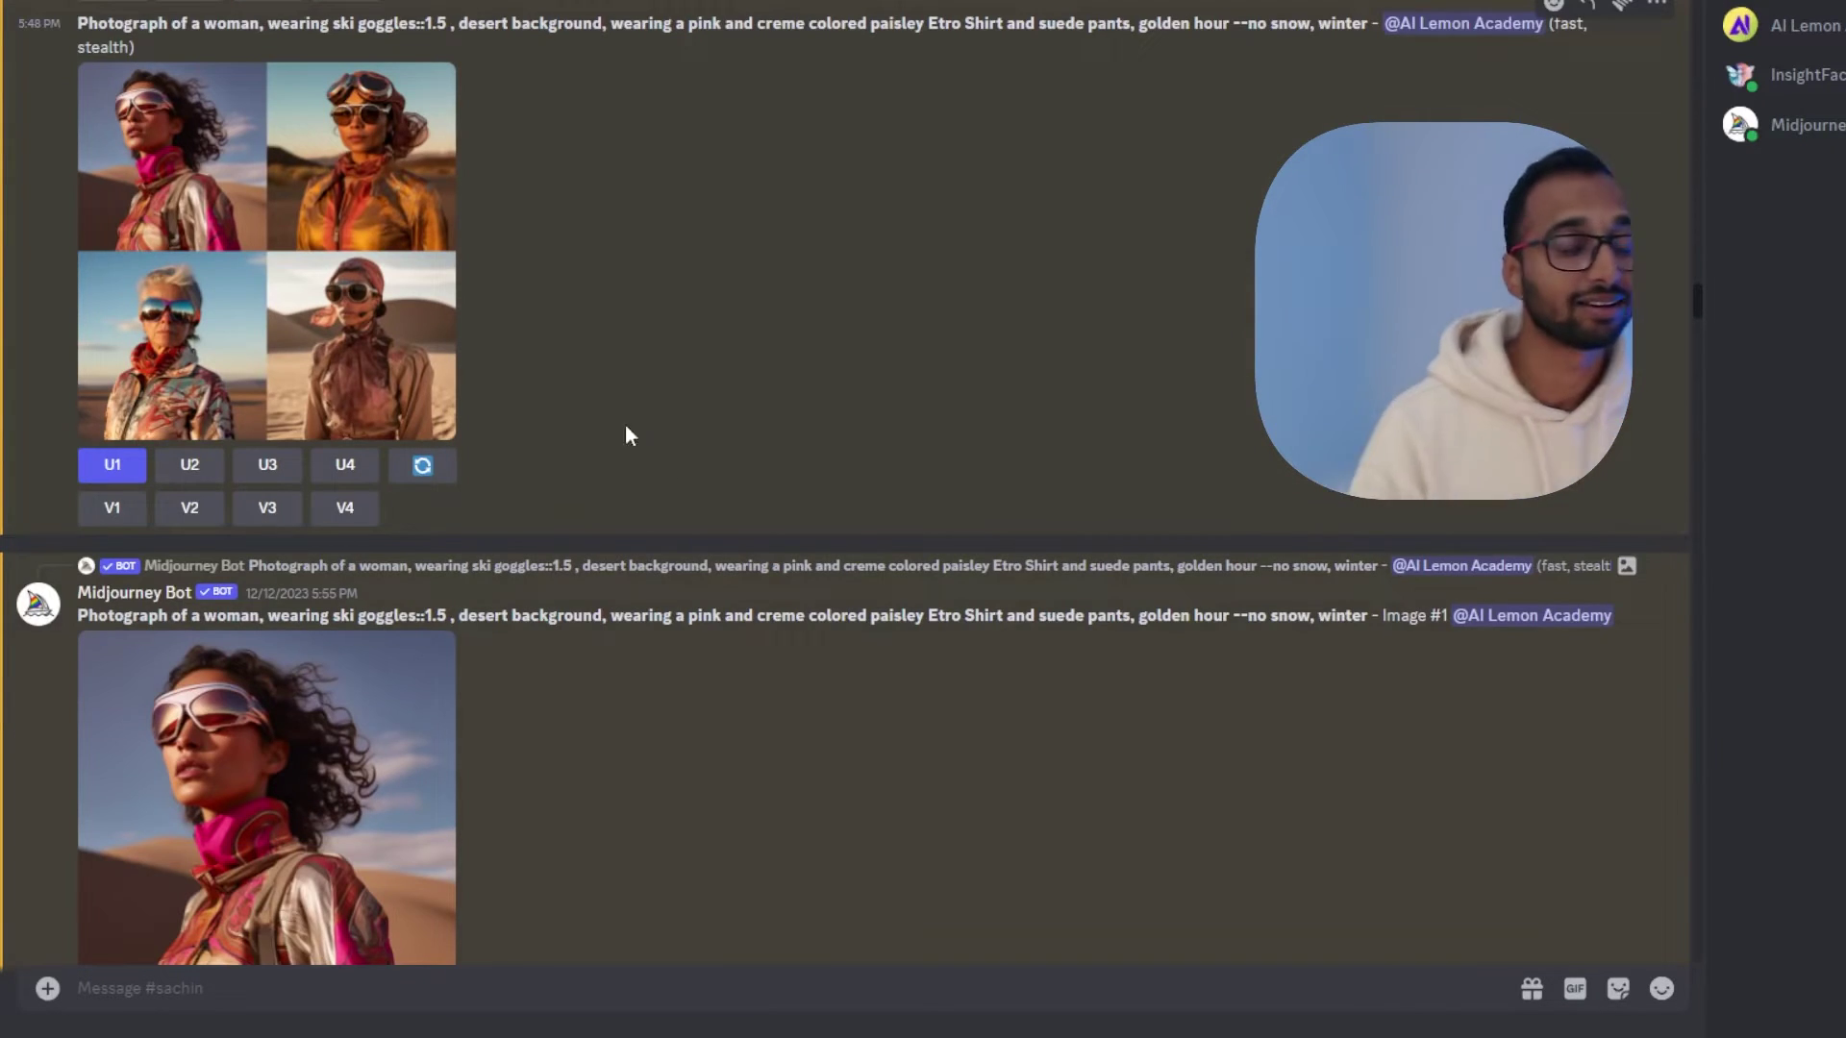
drag(447, 21, 429, 25)
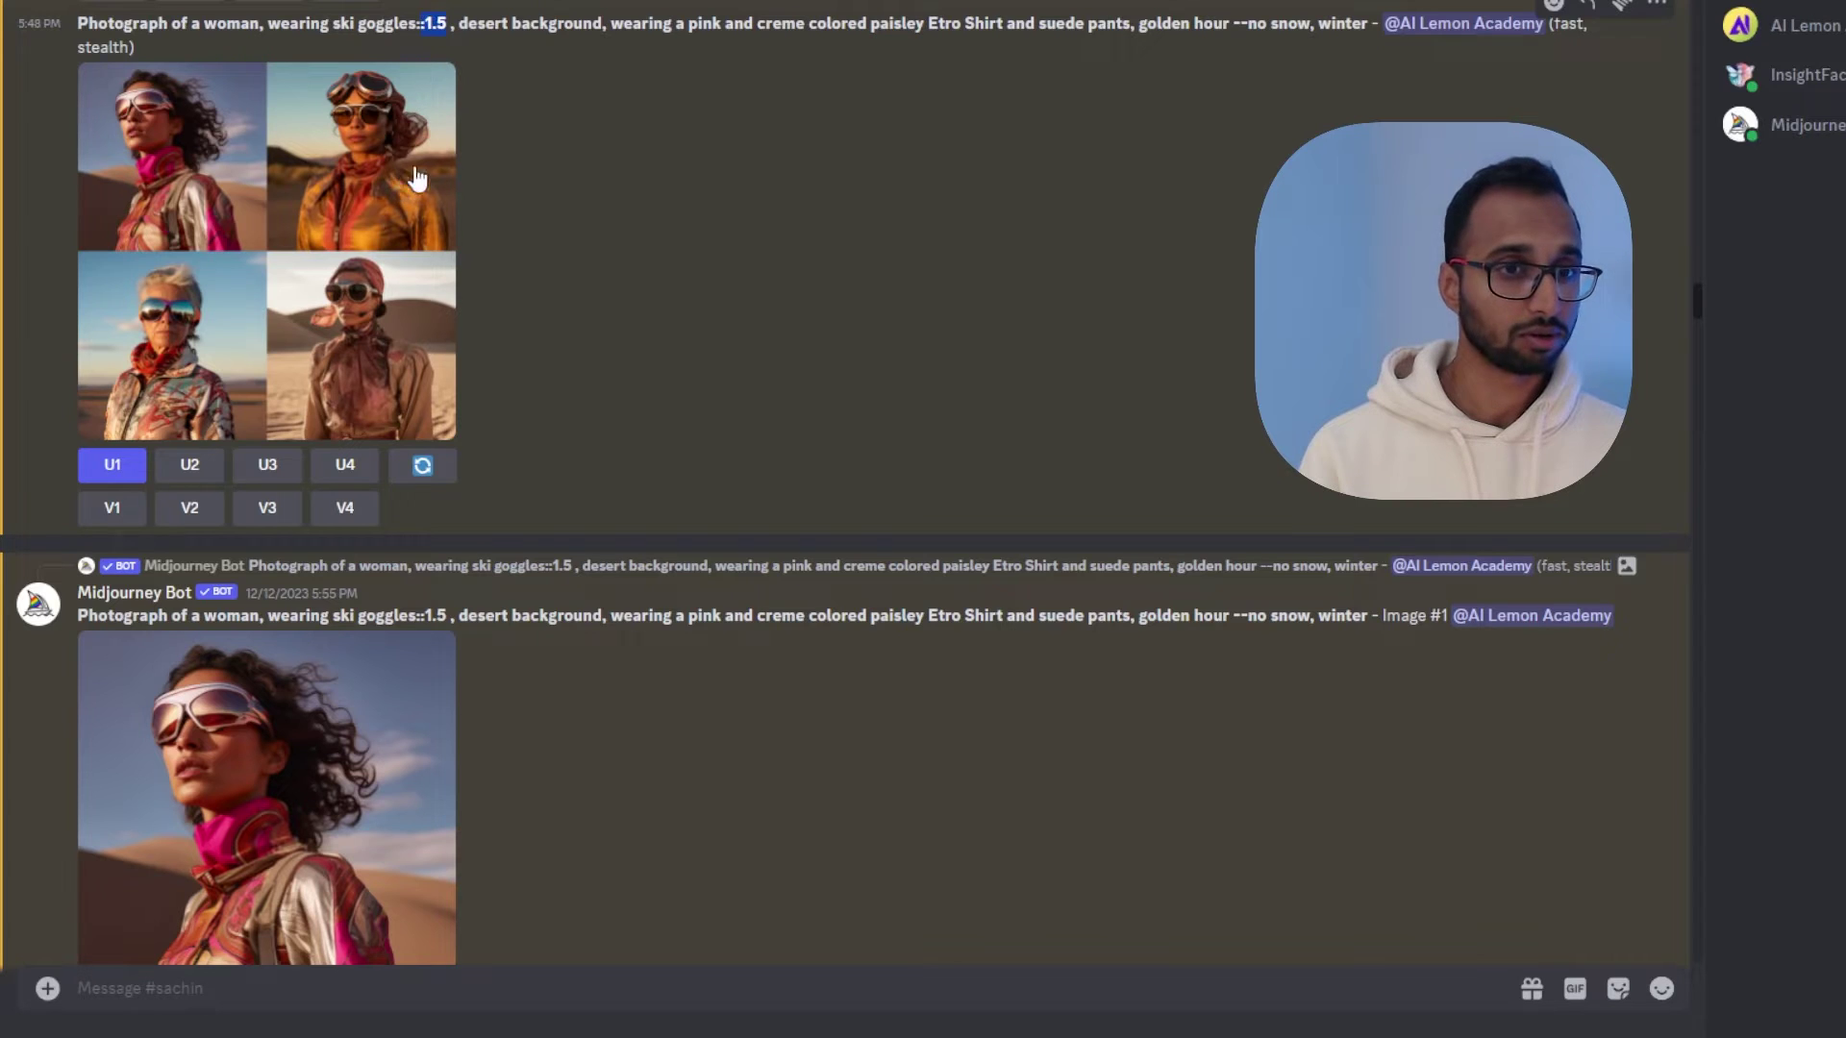
scroll(415, 179, up, 5)
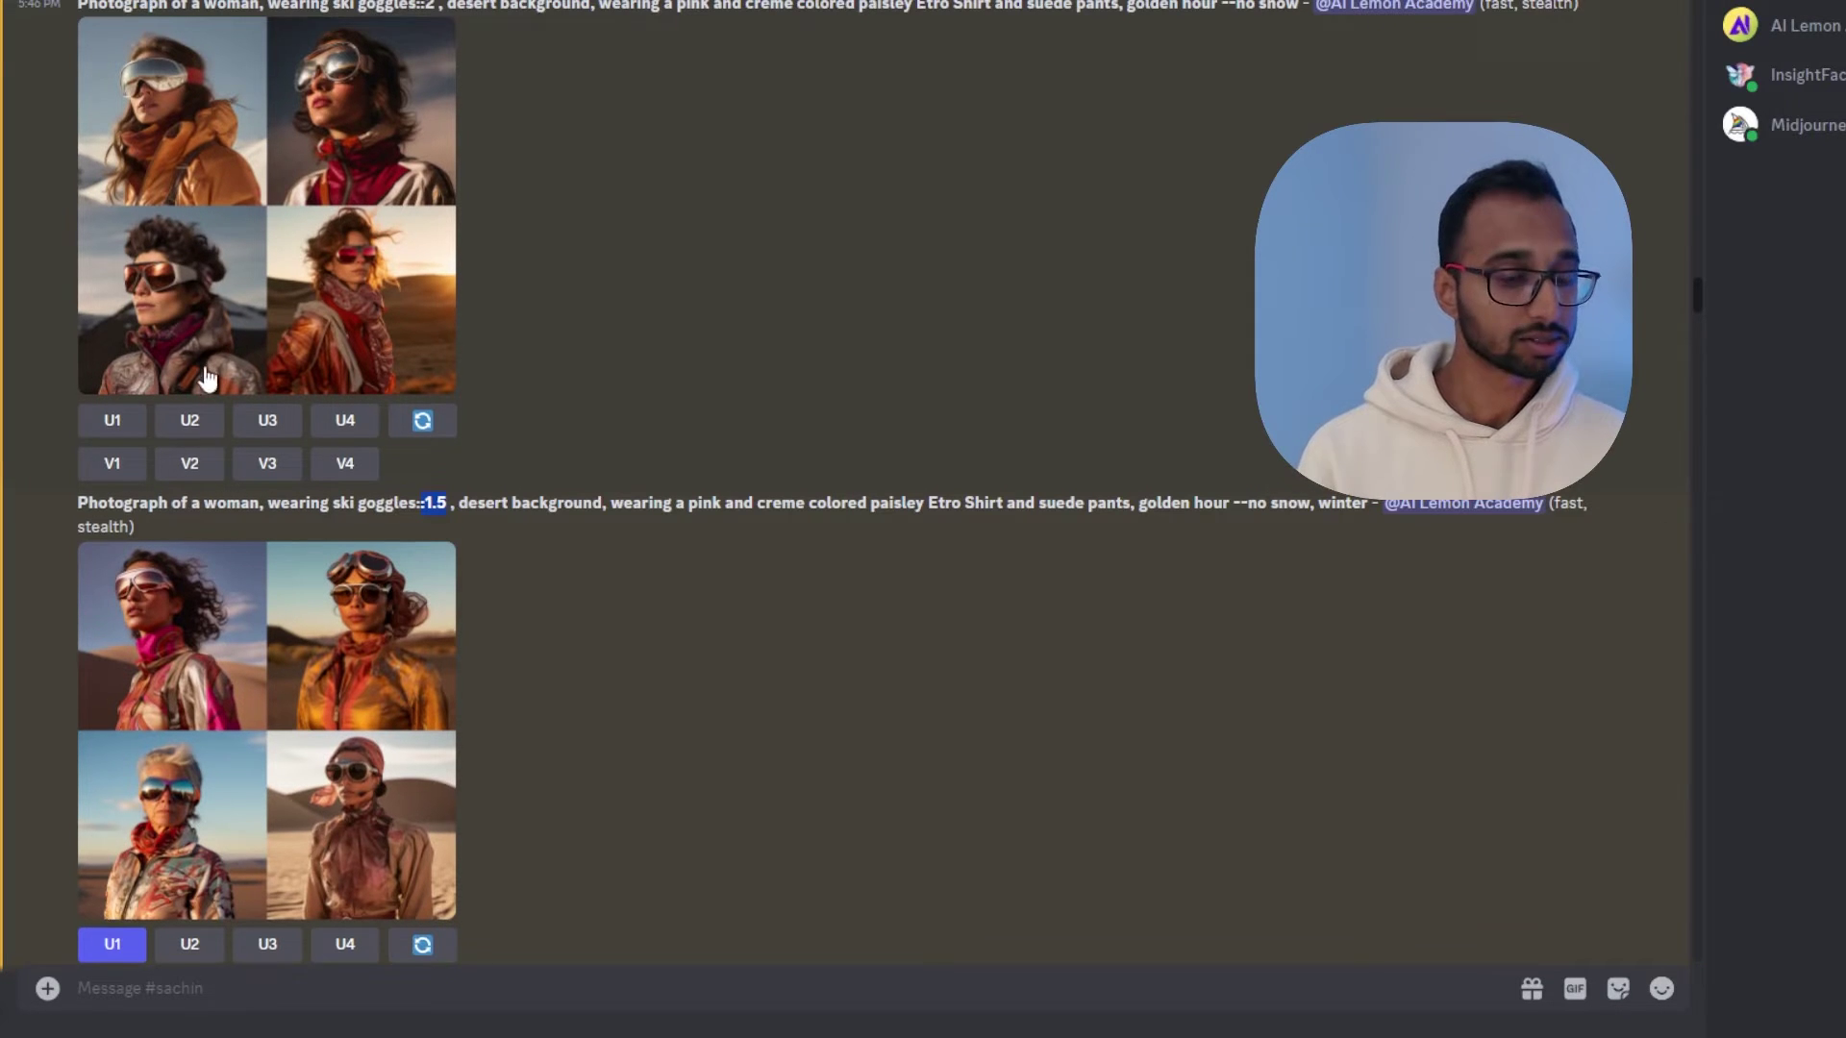
scroll(462, 444, down, 1)
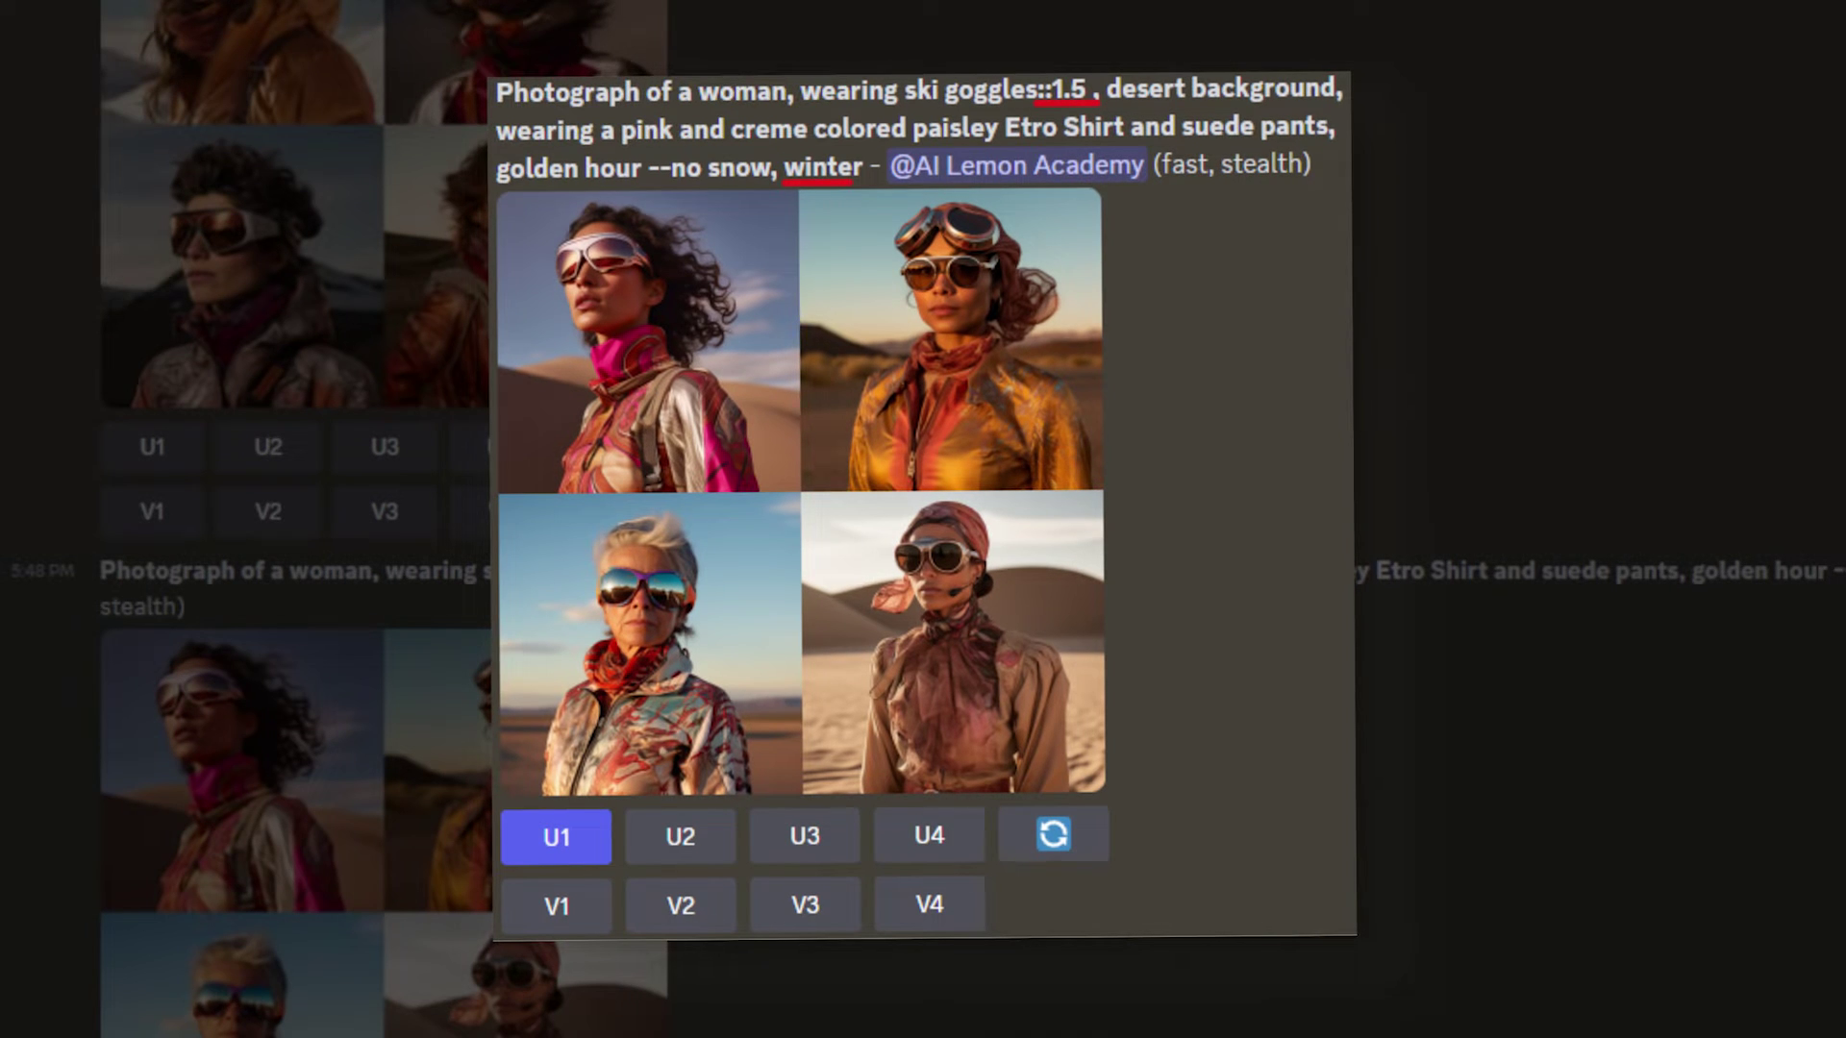
scroll(783, 973, up, 1)
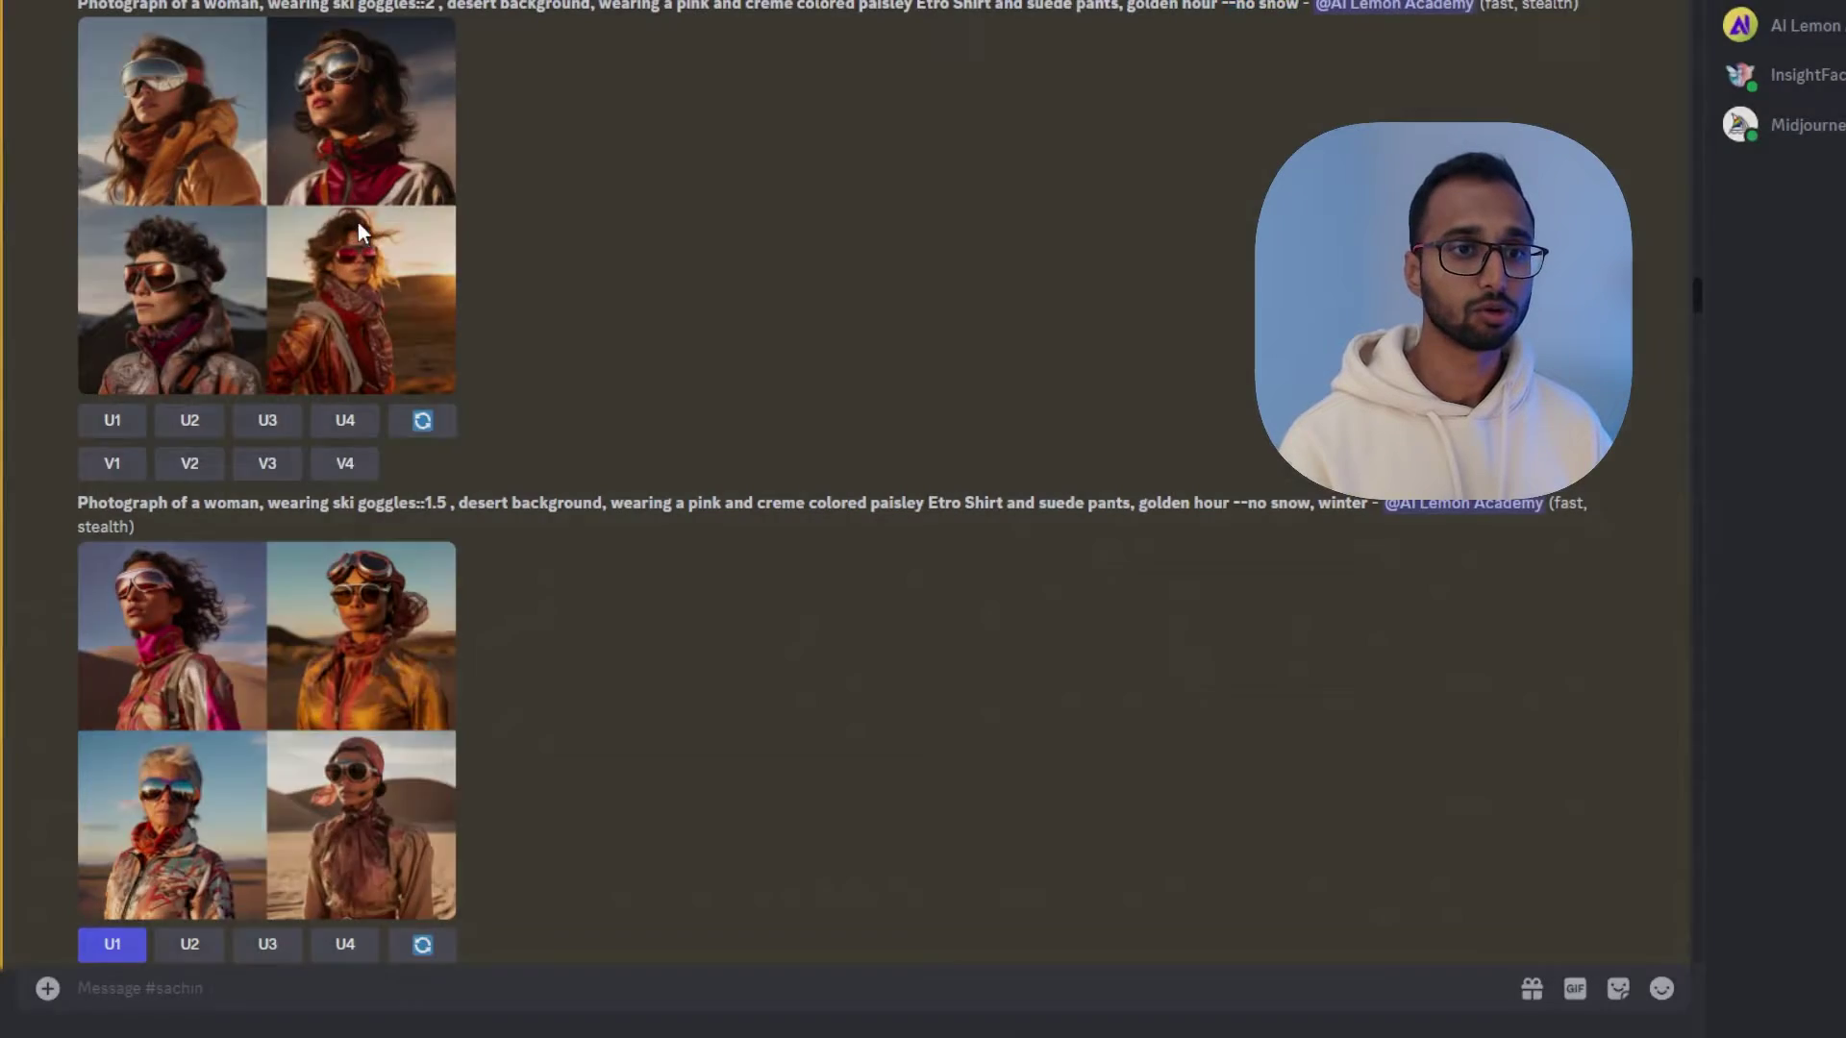
click(357, 221)
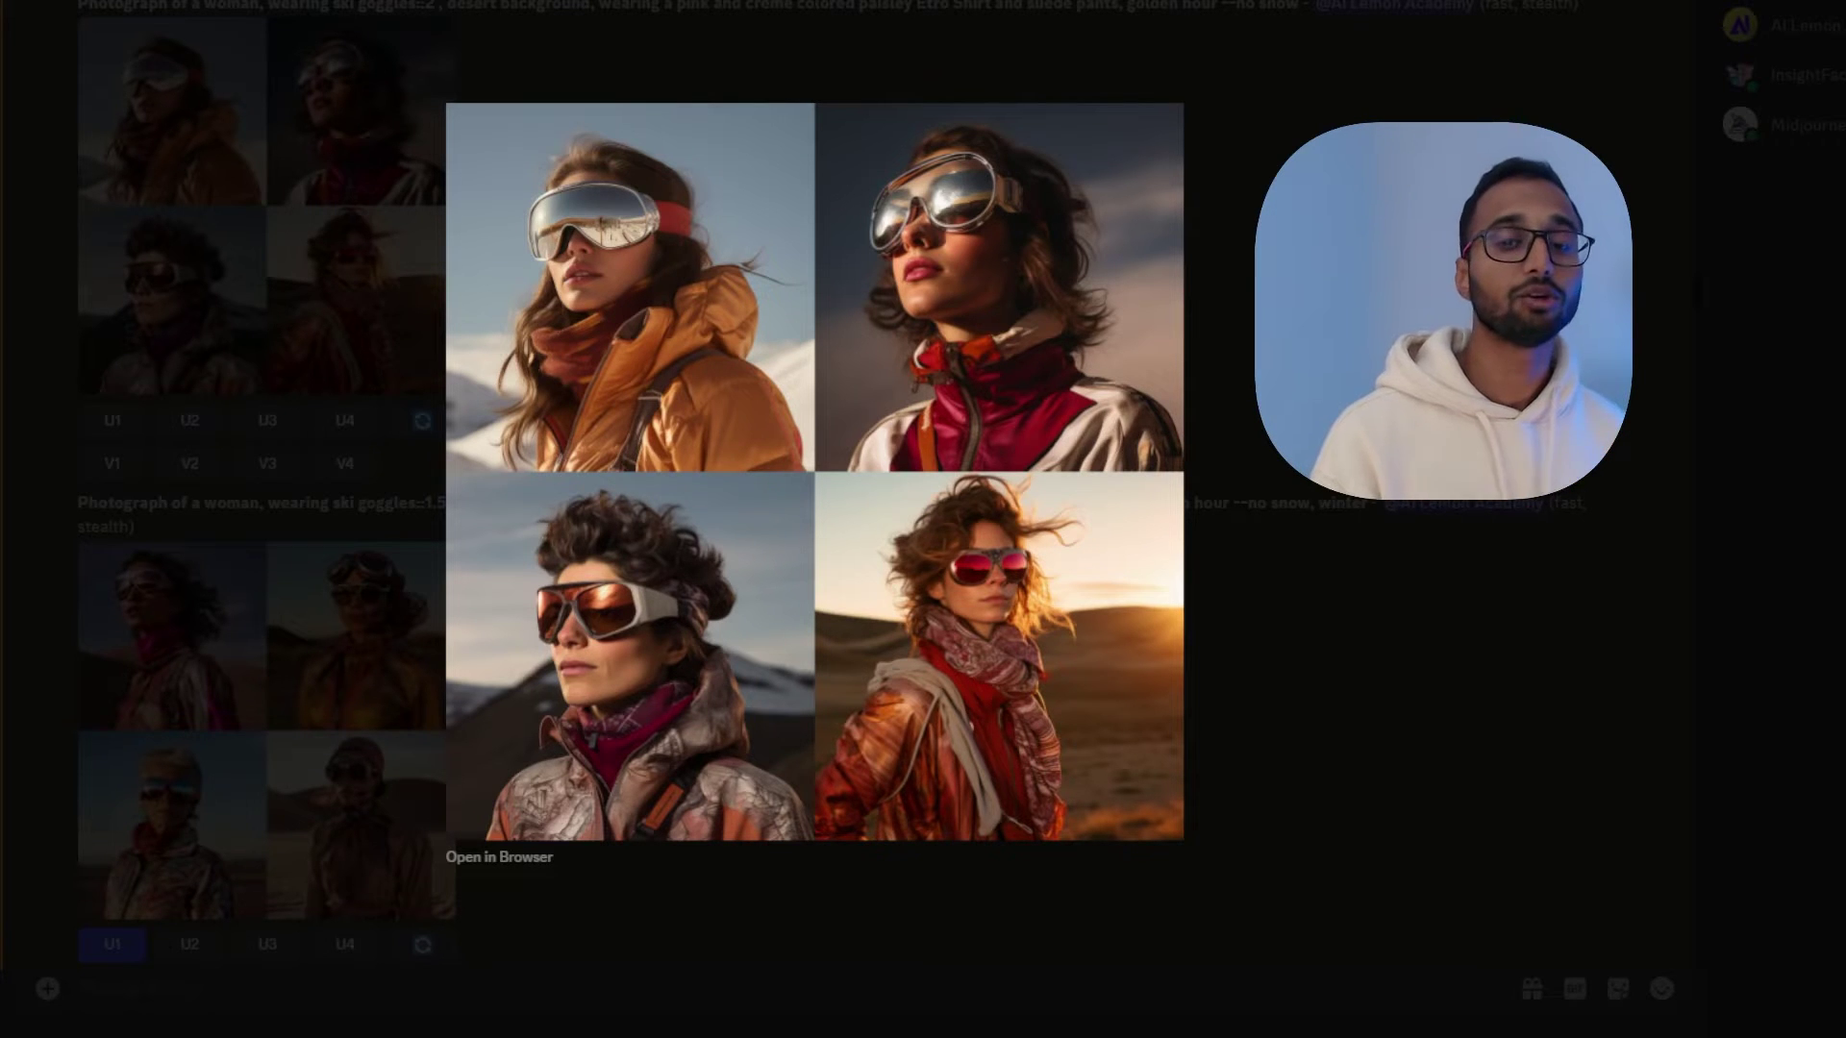
key(Escape)
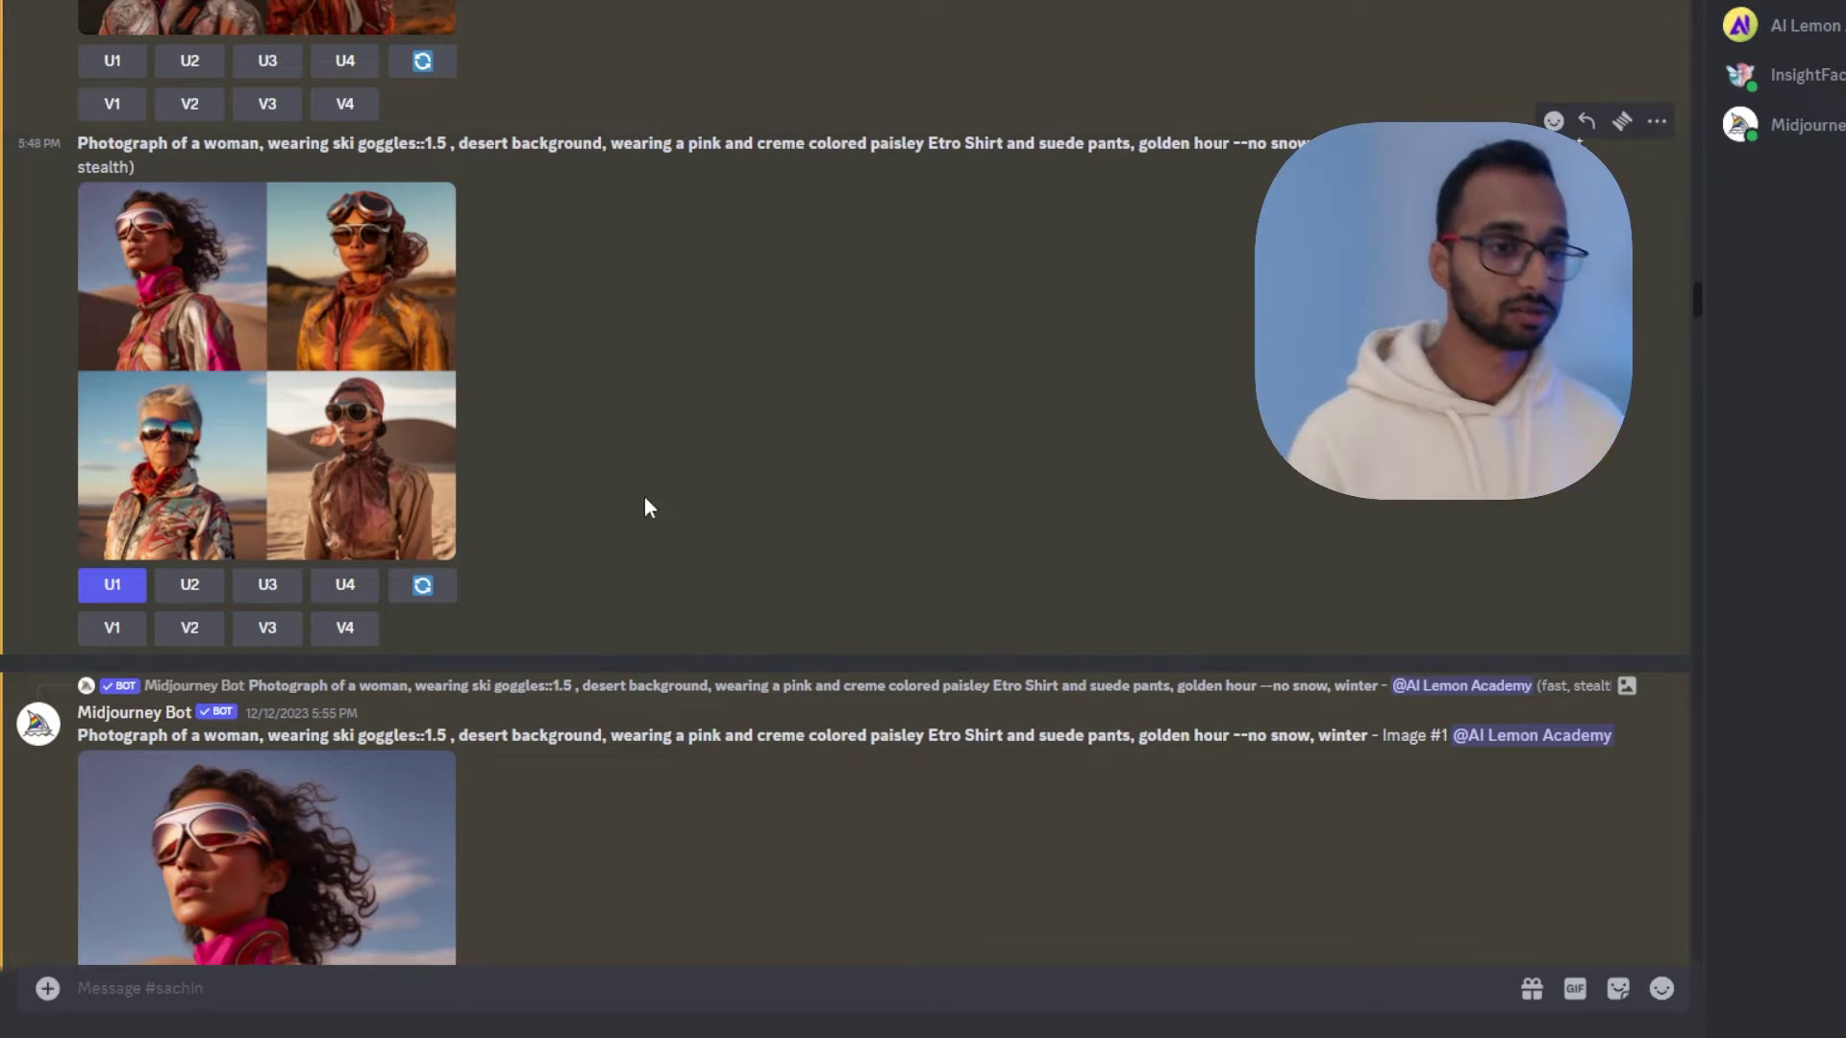
Step: Preview the winter desert grid enlarged, then scroll down to the Zoom Out 2x result
click(410, 471)
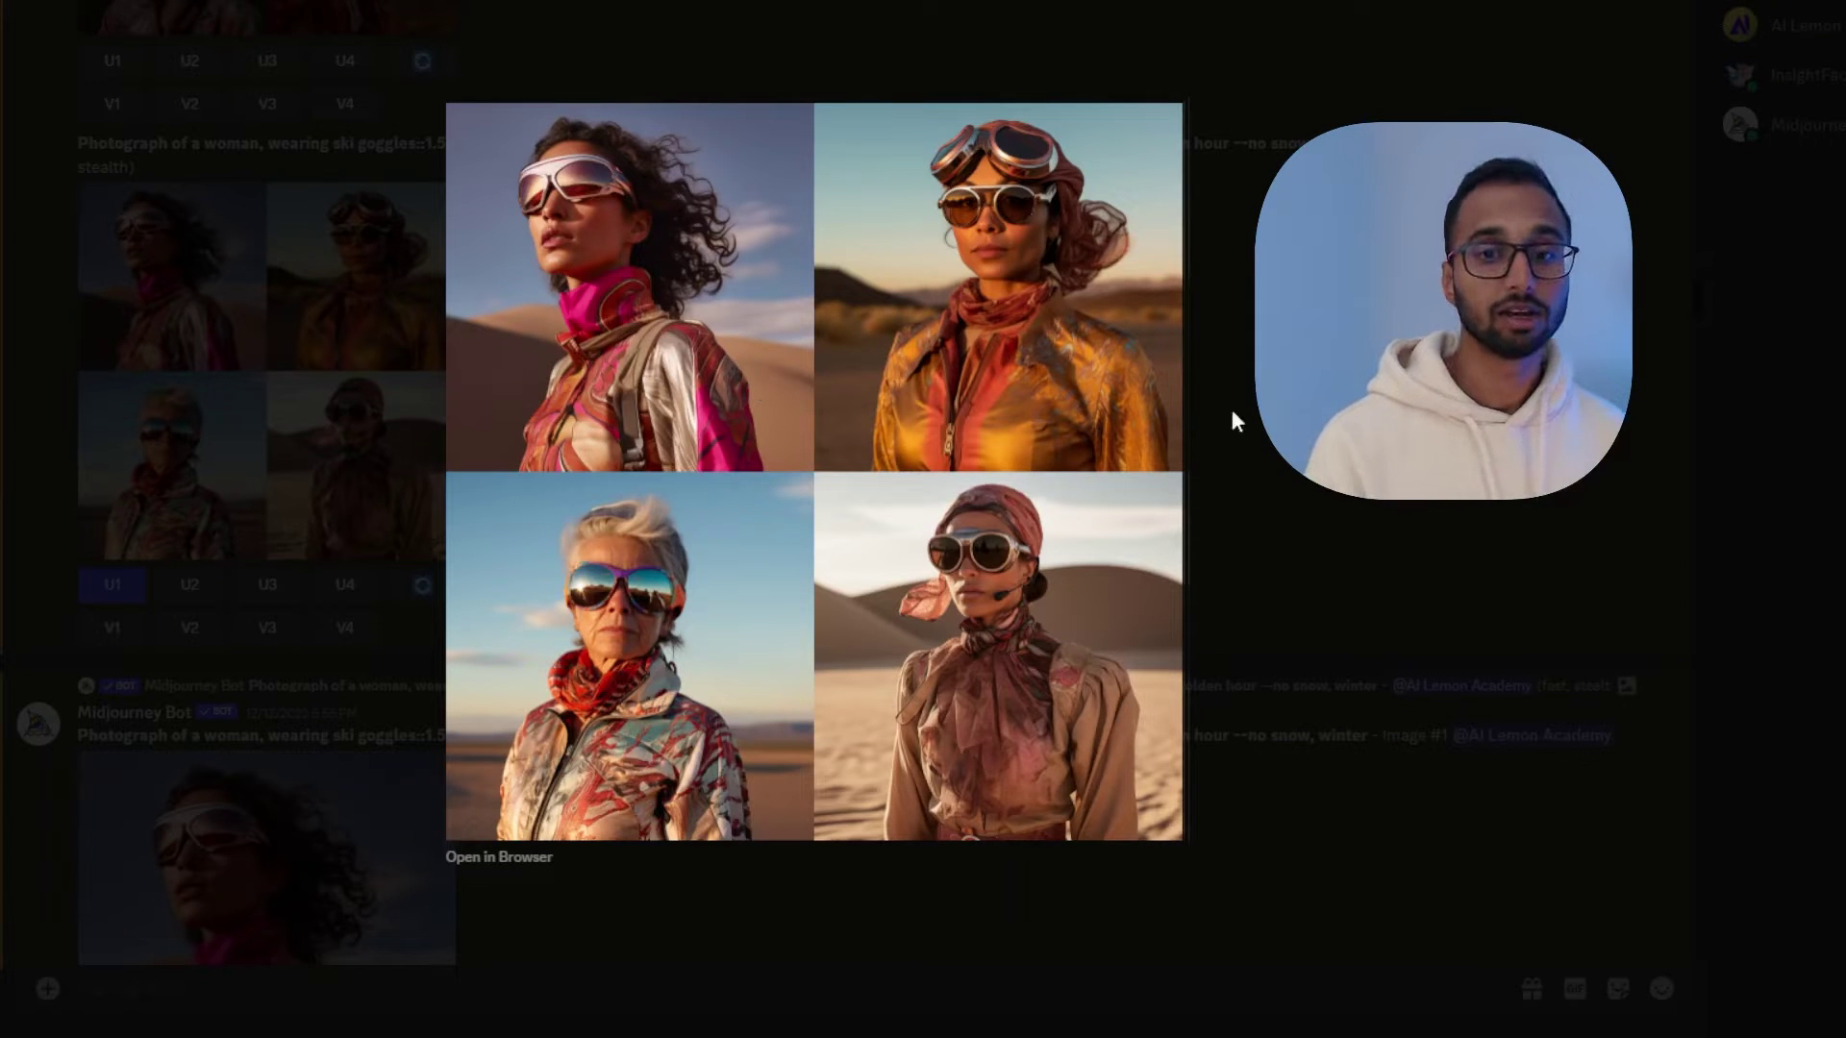
click(1296, 467)
scroll(810, 451, down, 8)
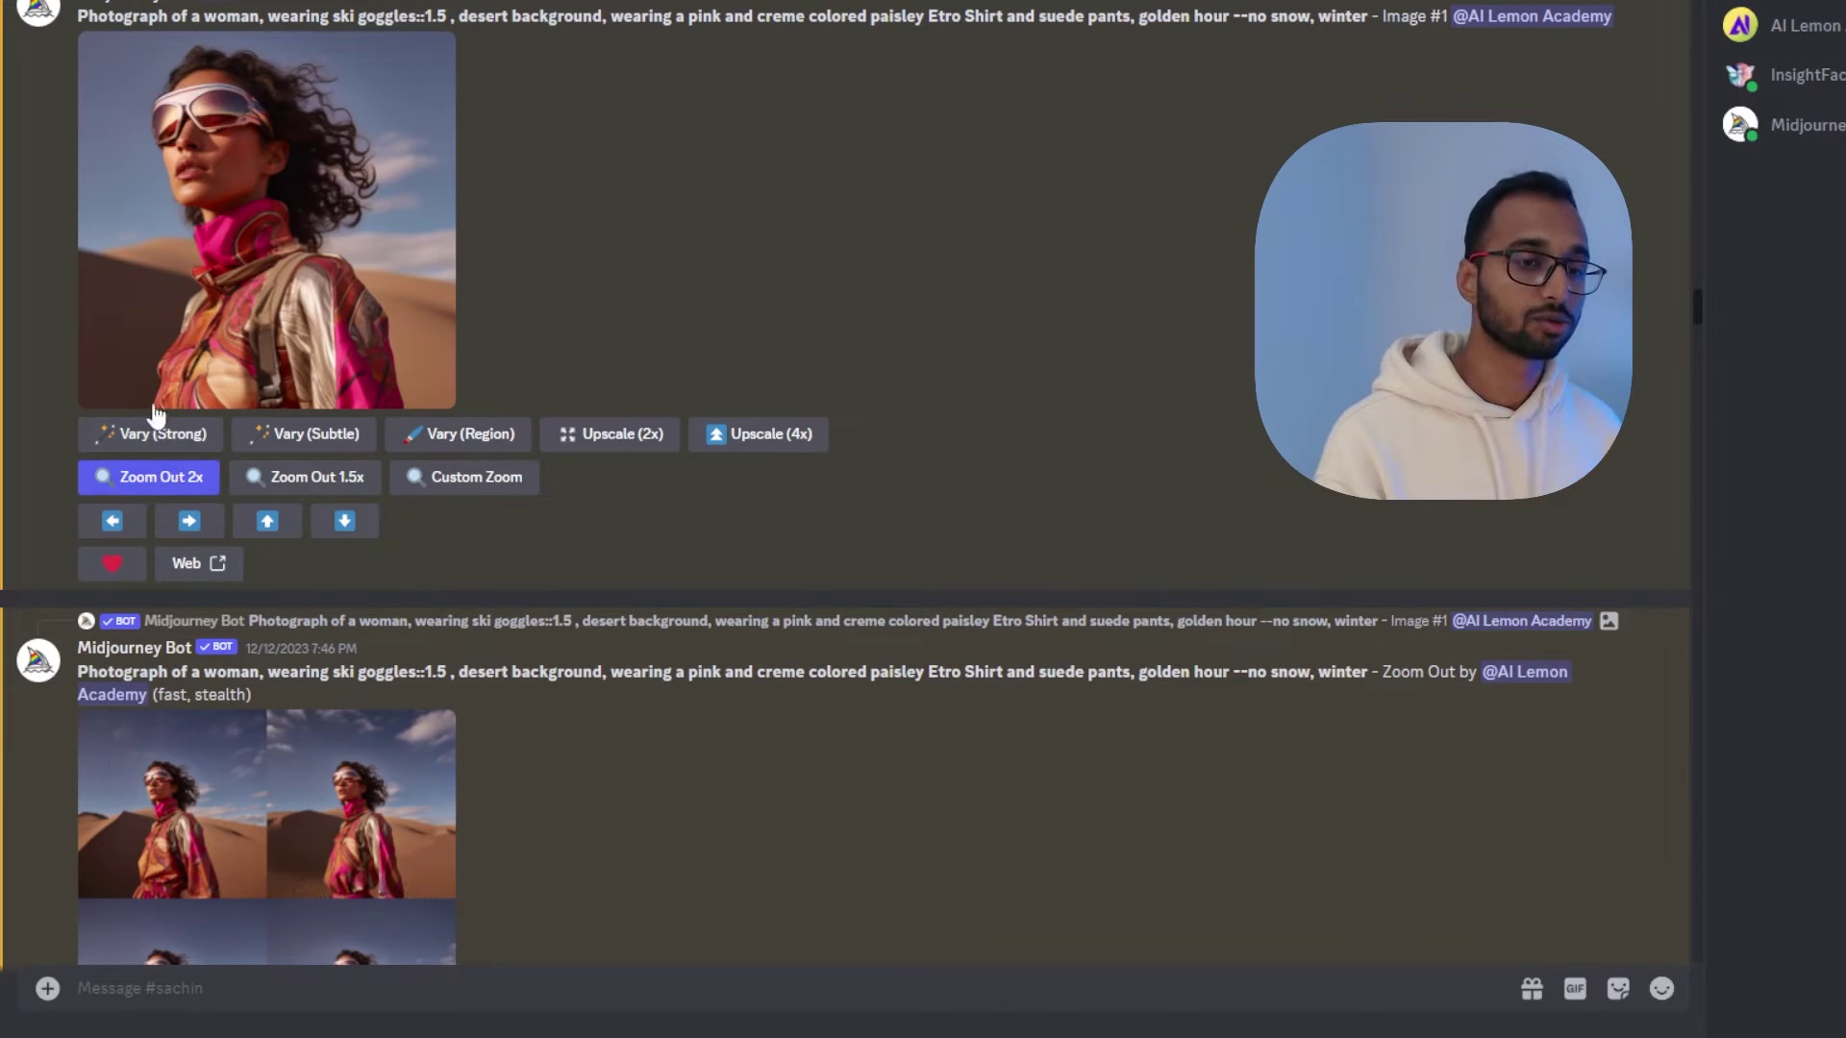
Step: Scroll the channel to the fujifulm pro 400h grid and its U2 upscale
scroll(308, 732, down, 4)
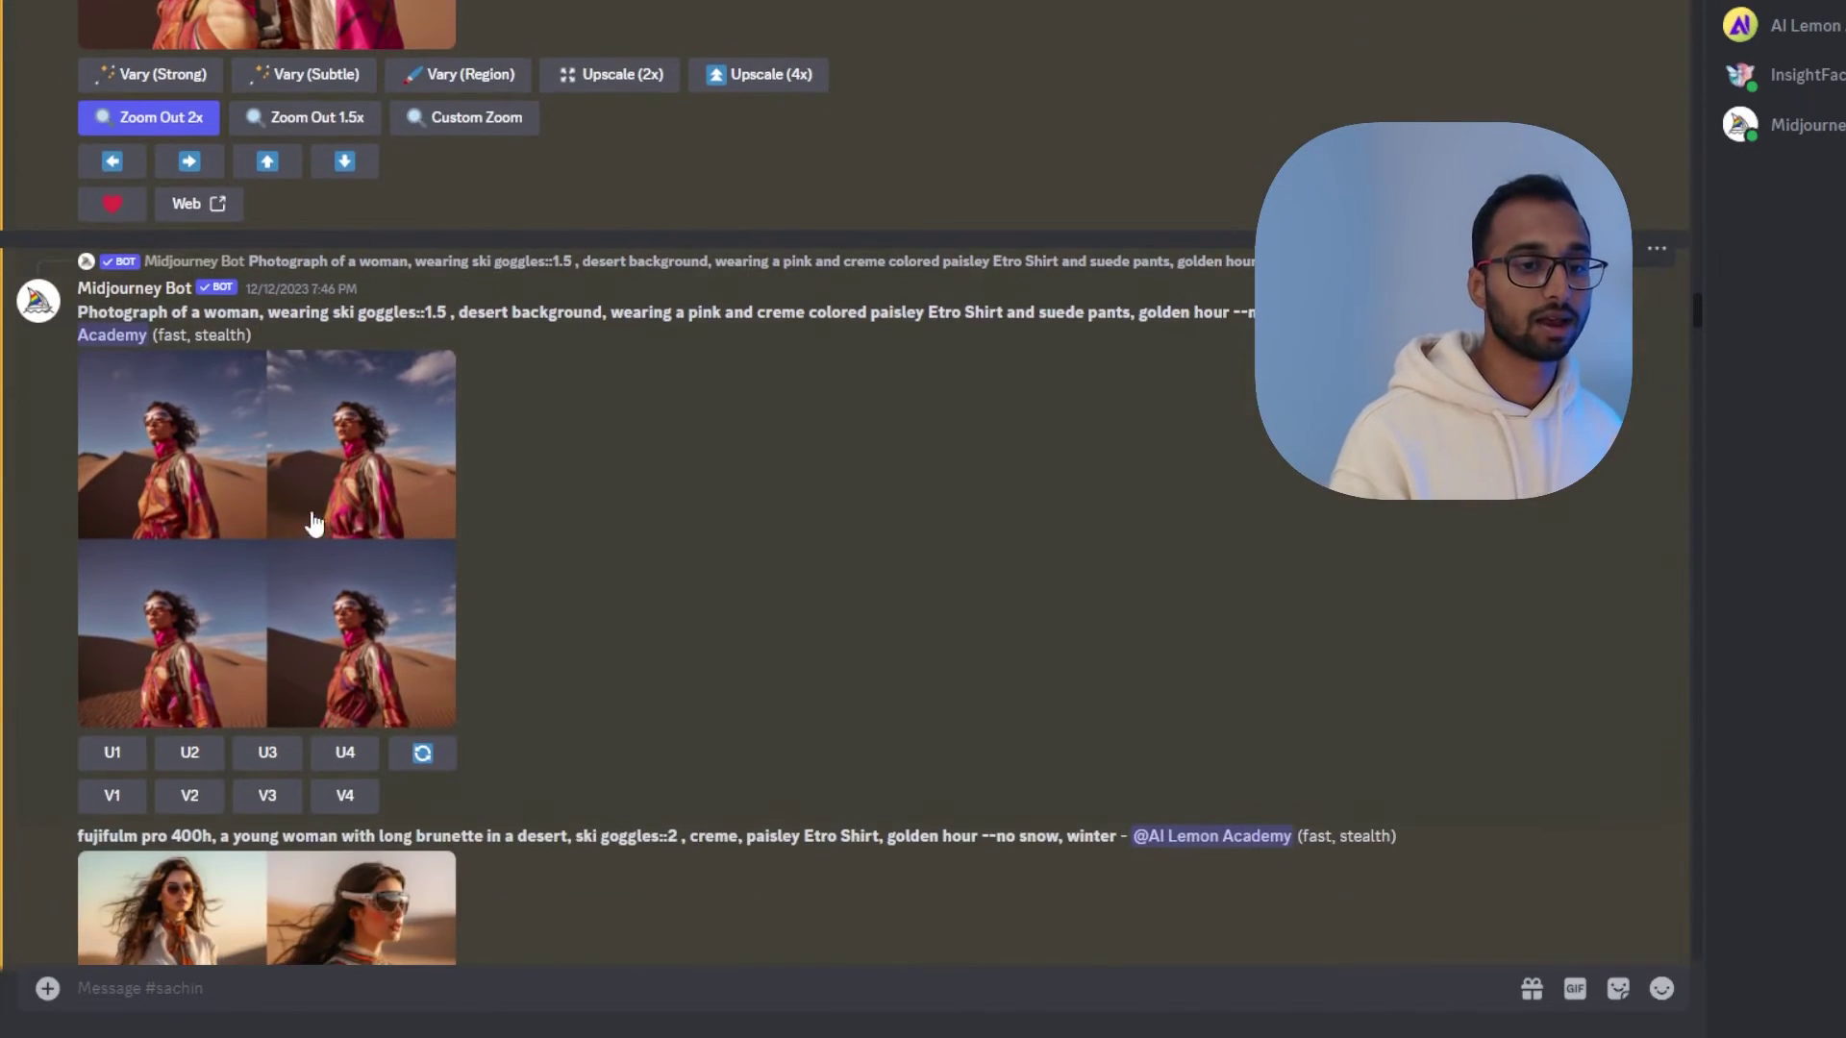
scroll(264, 606, up, 1)
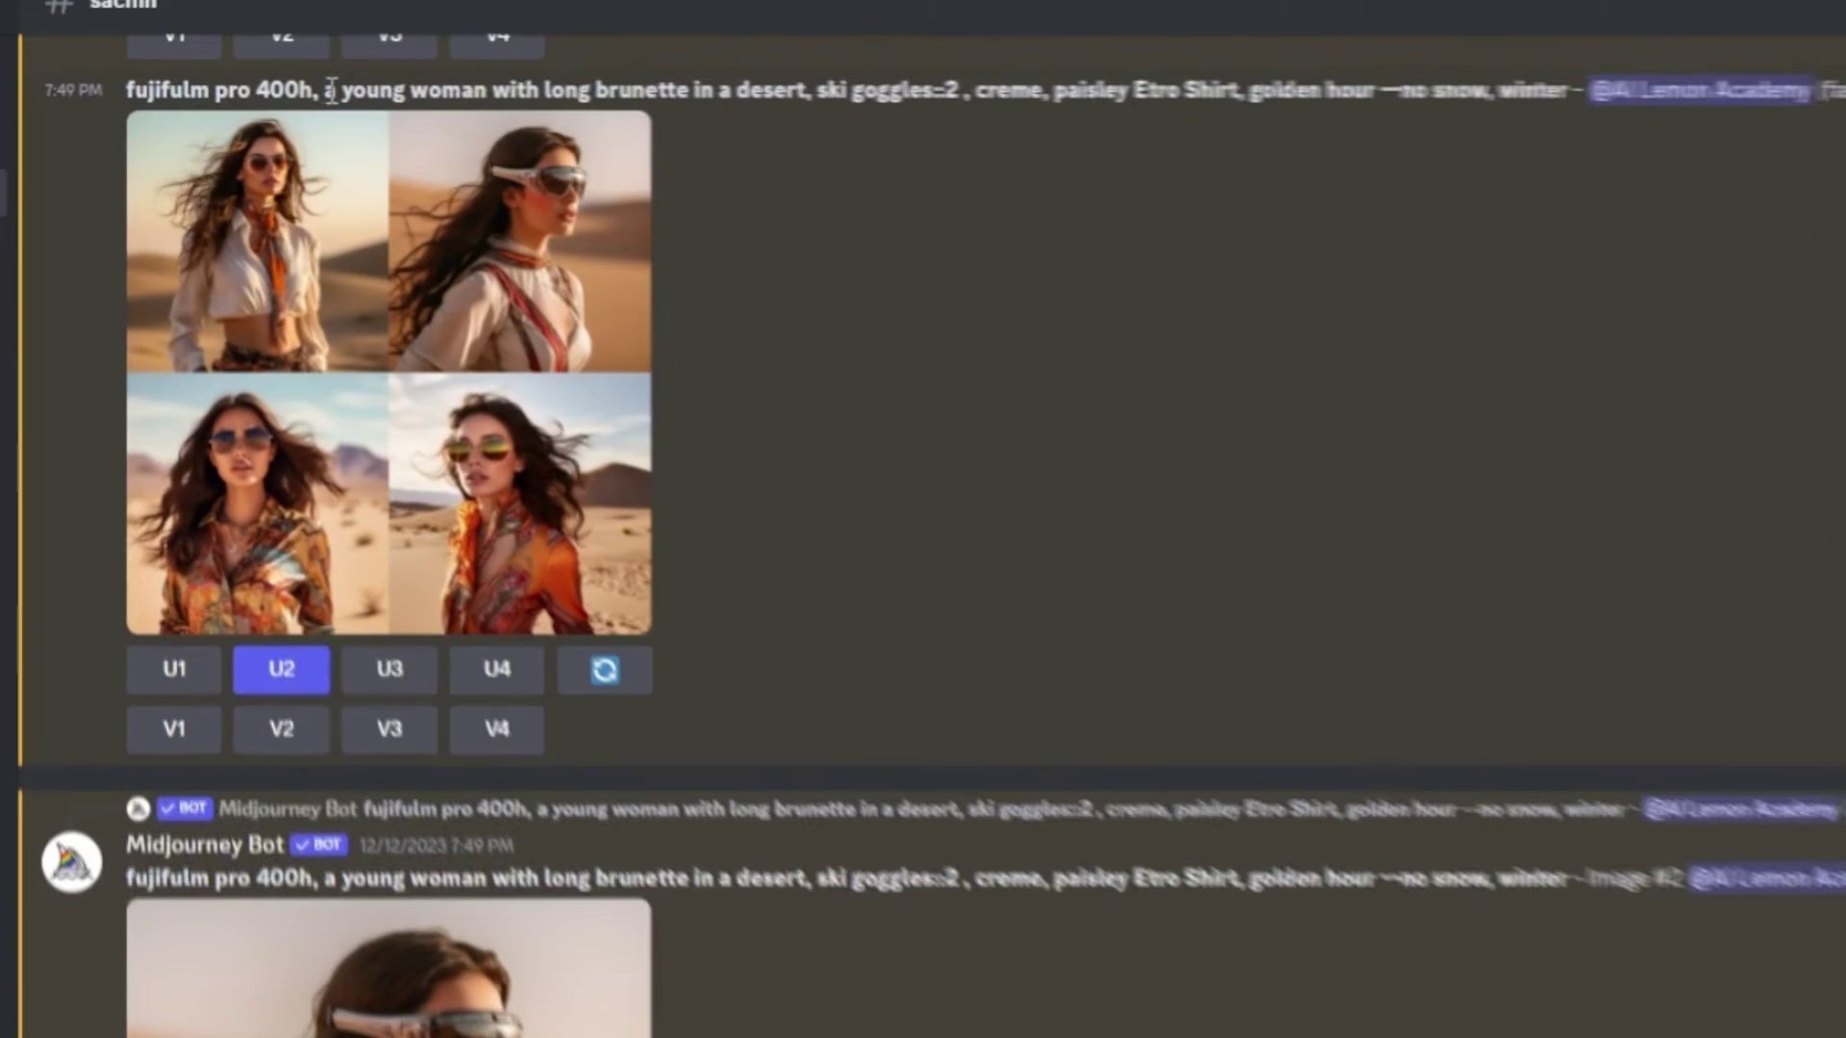
drag(224, 70, 606, 61)
drag(899, 77, 966, 85)
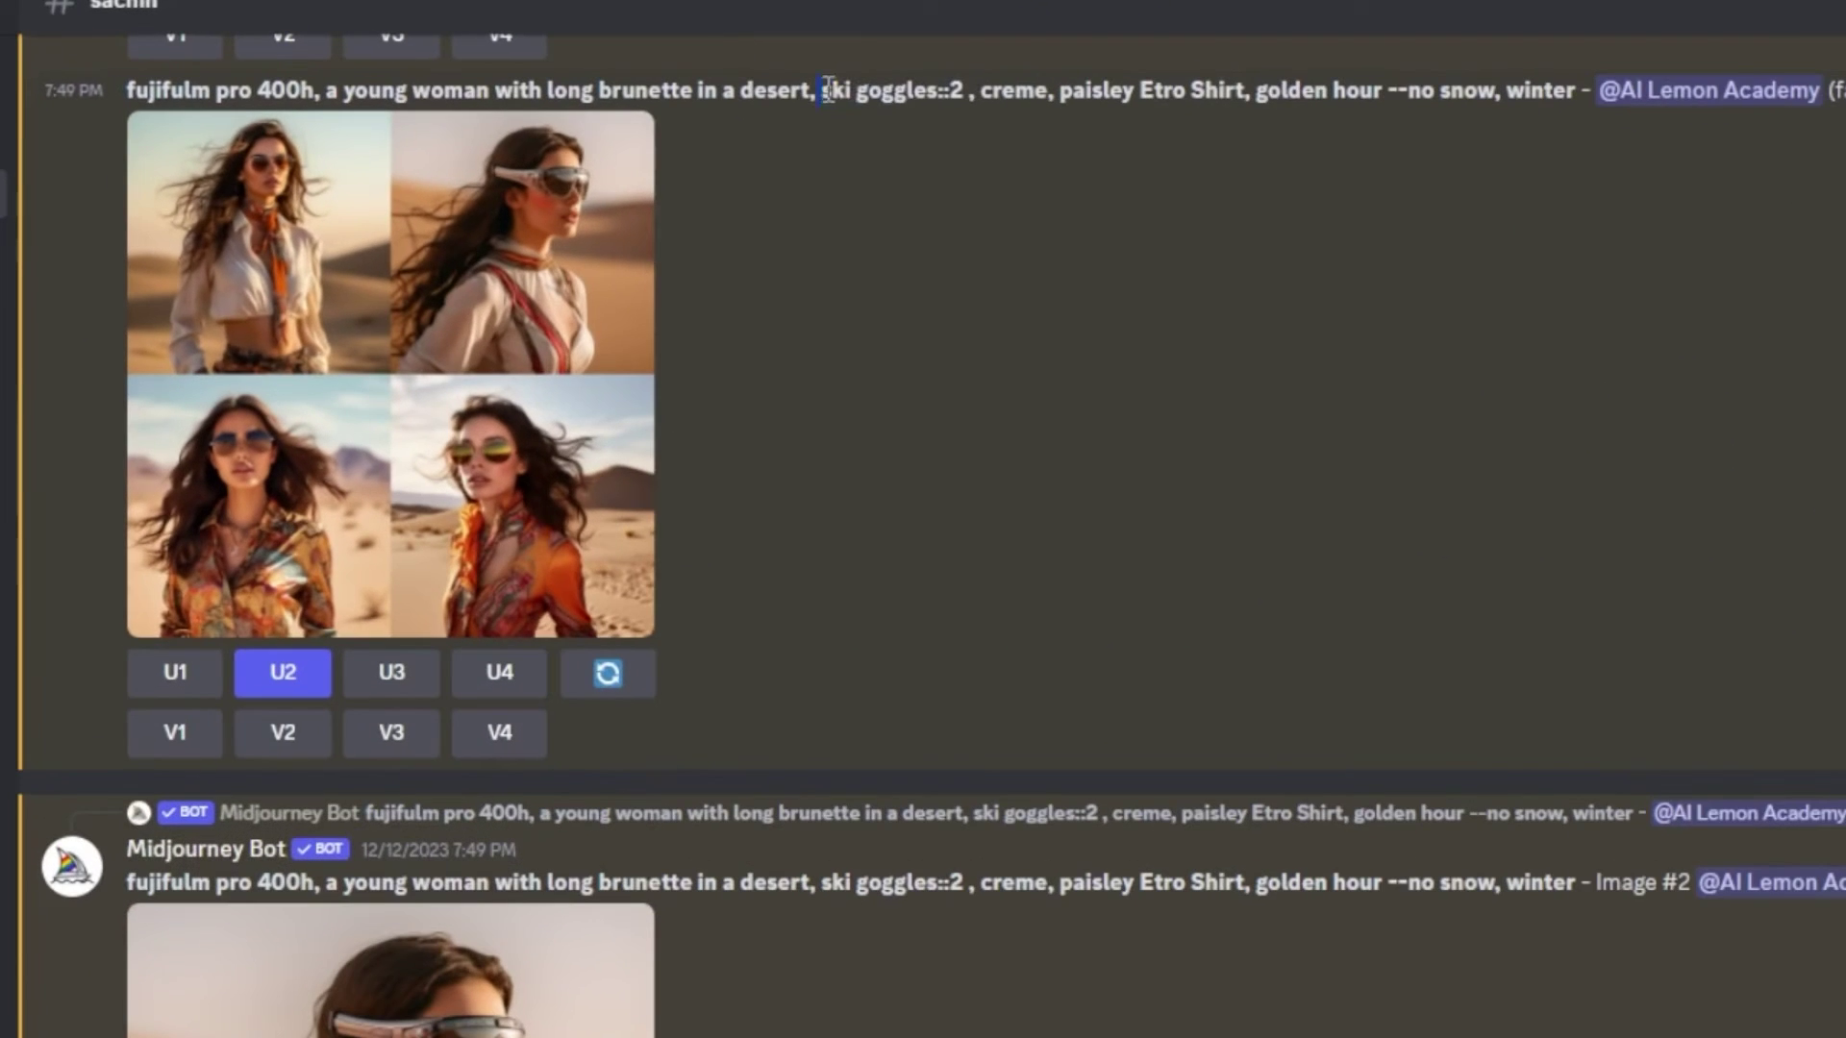
drag(554, 70, 660, 68)
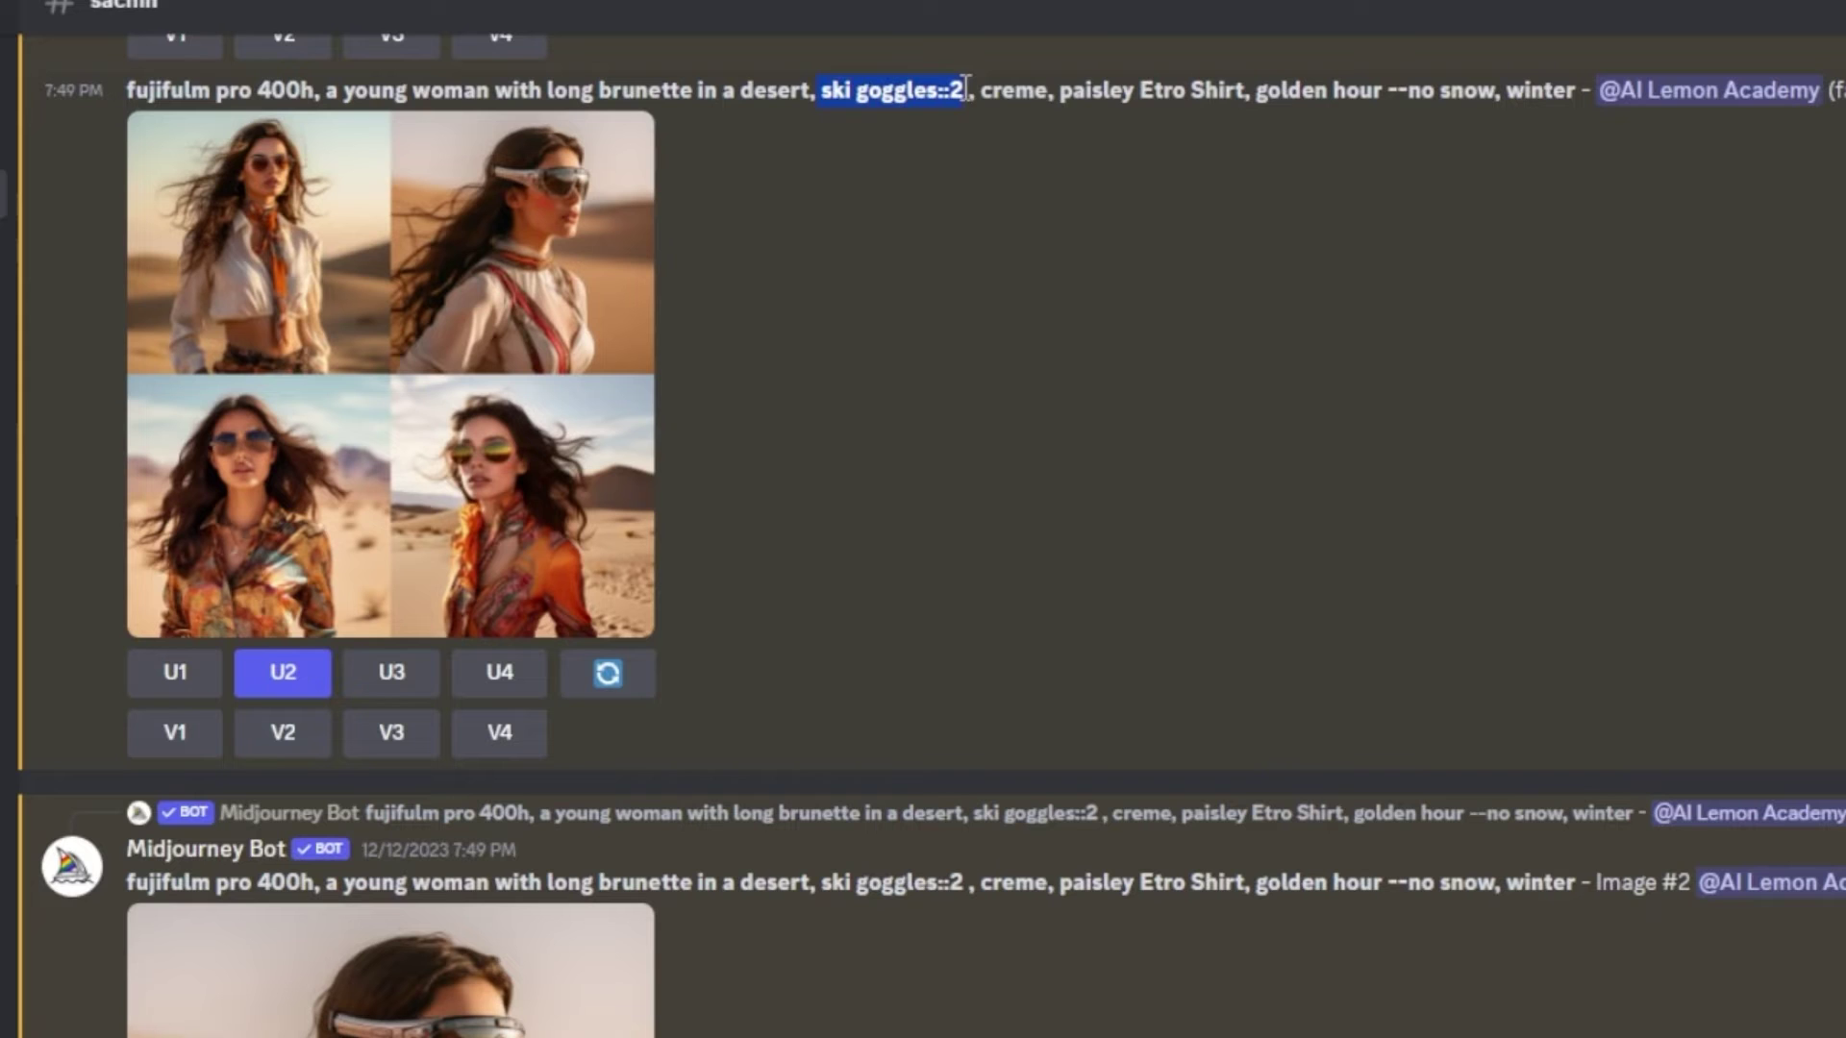
click(958, 212)
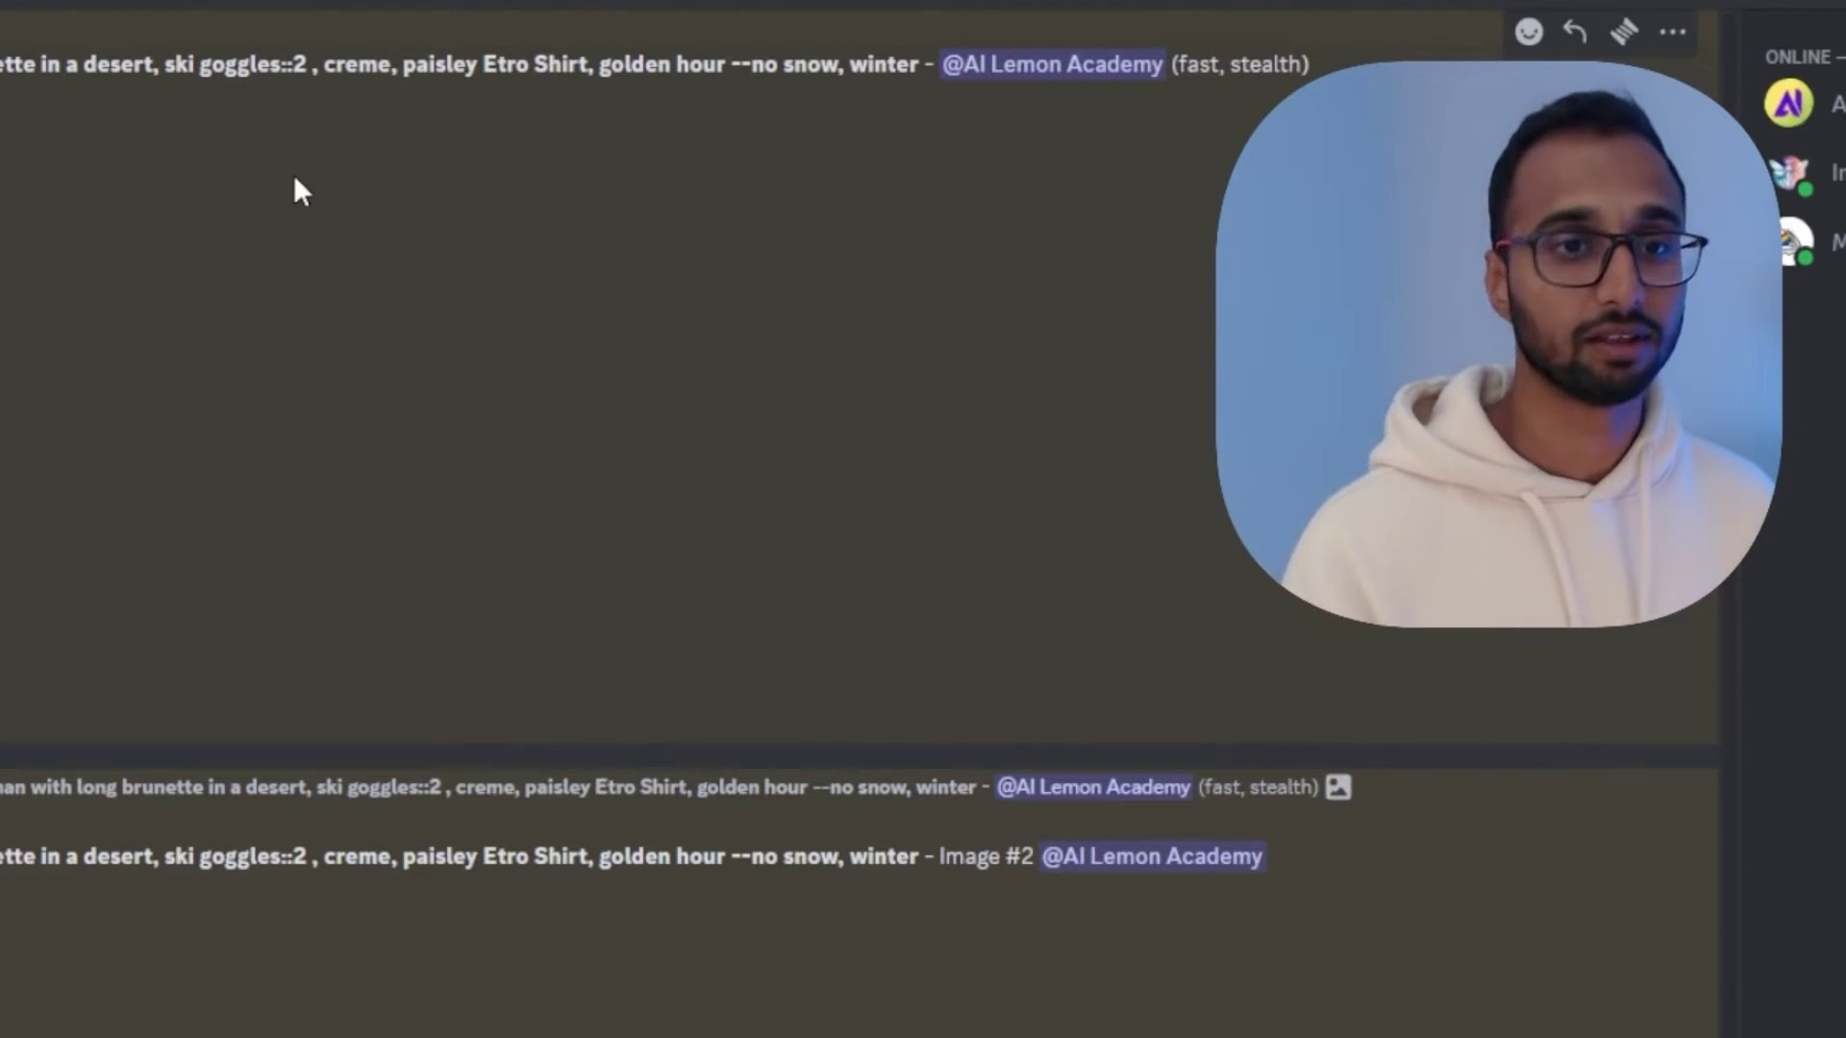
drag(321, 63, 727, 66)
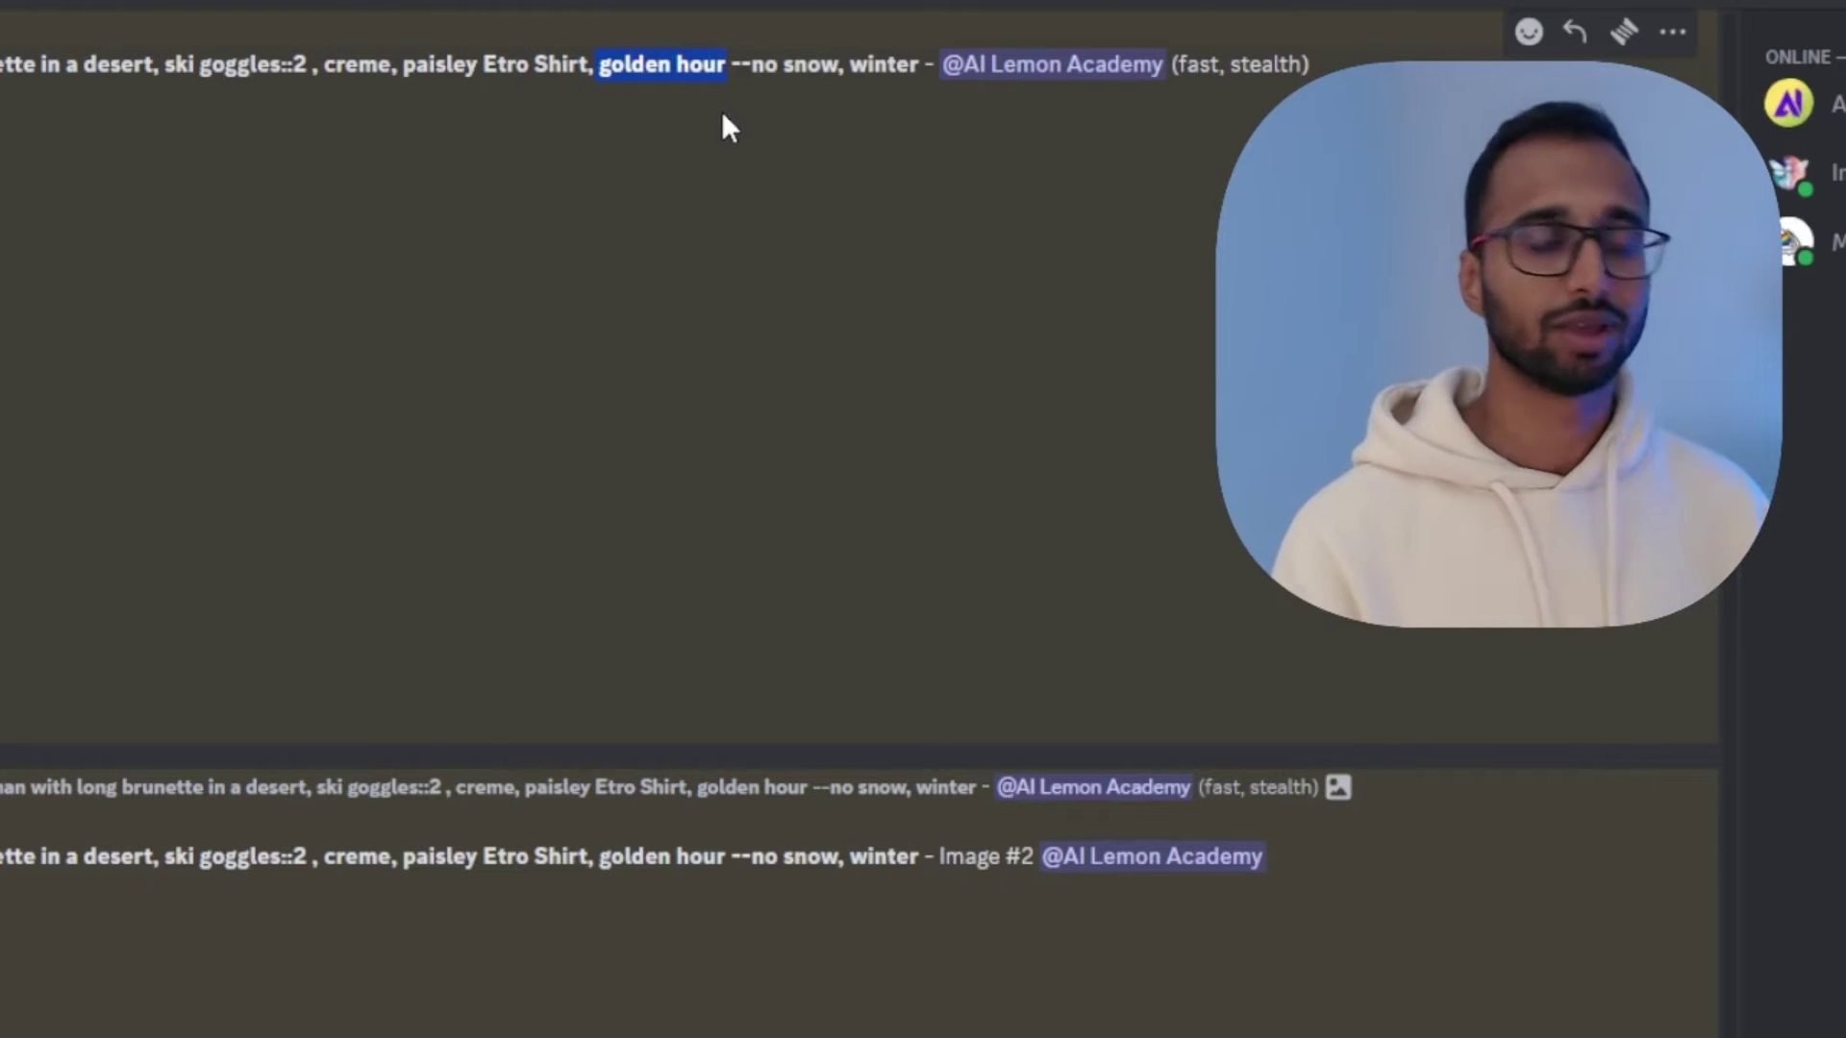
click(736, 67)
drag(735, 67, 926, 64)
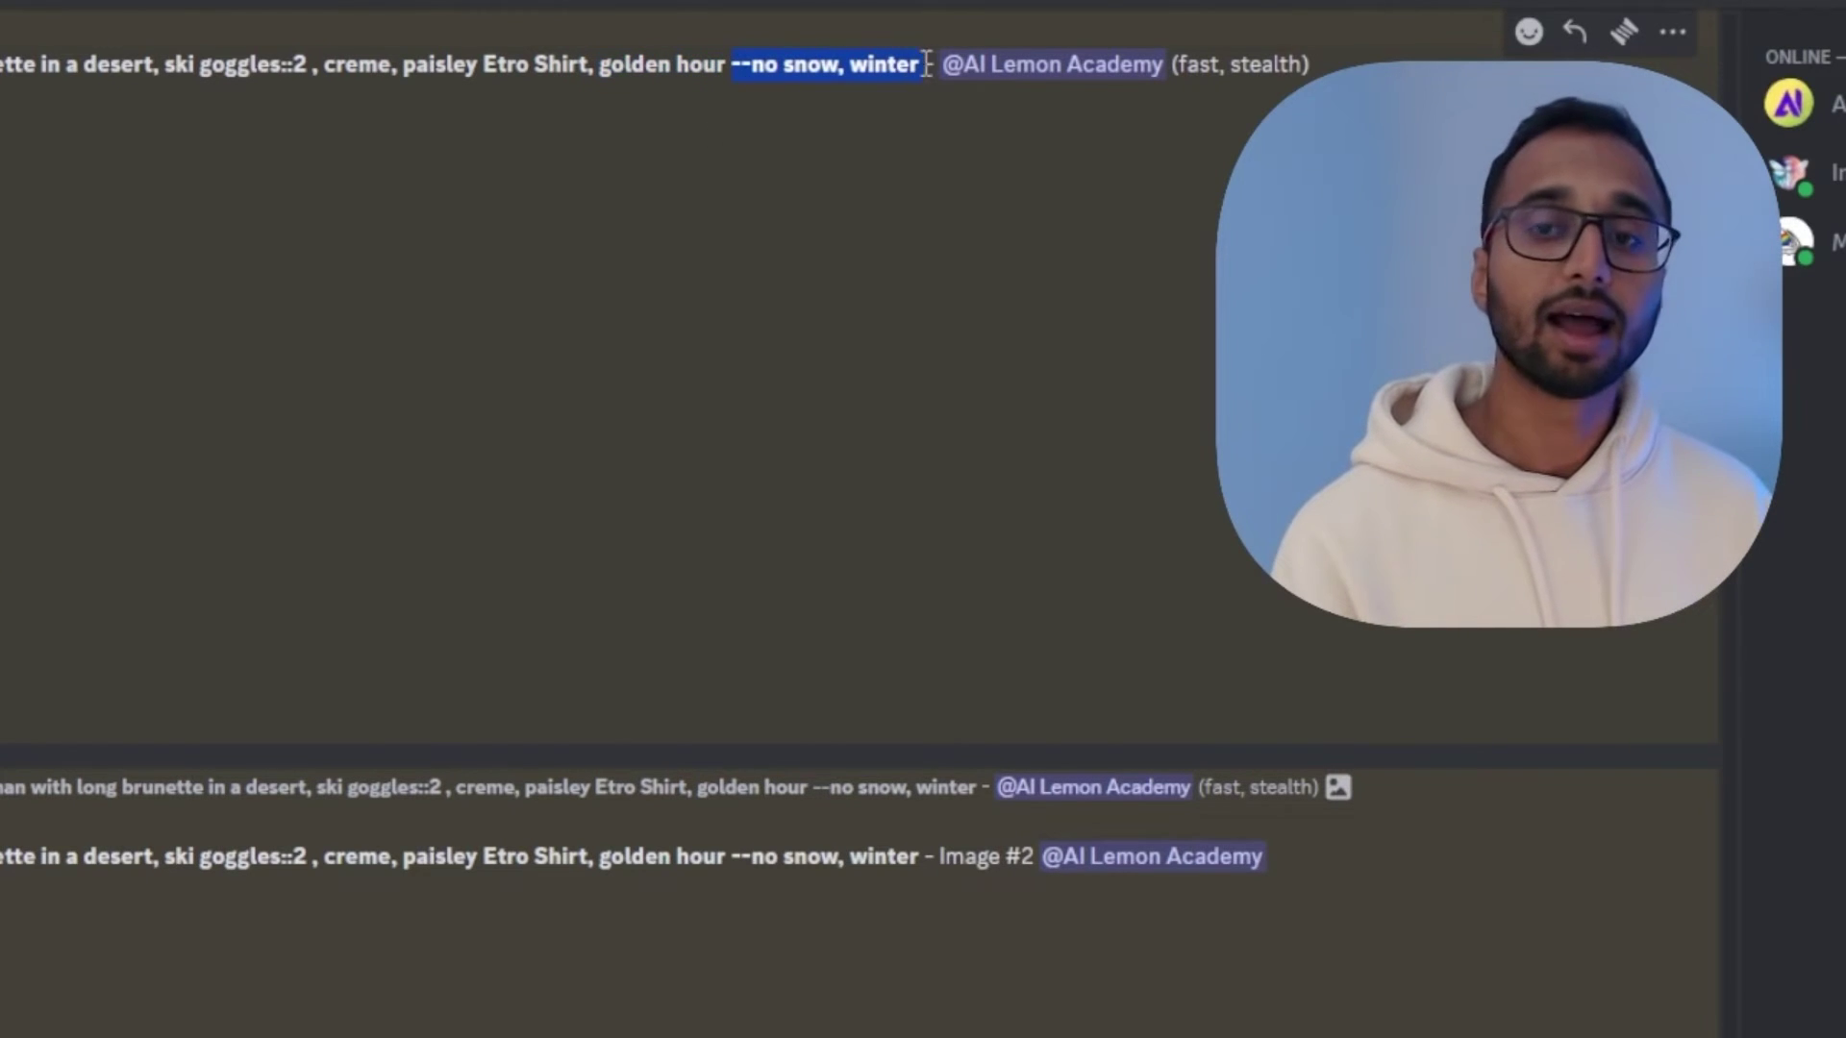
click(799, 154)
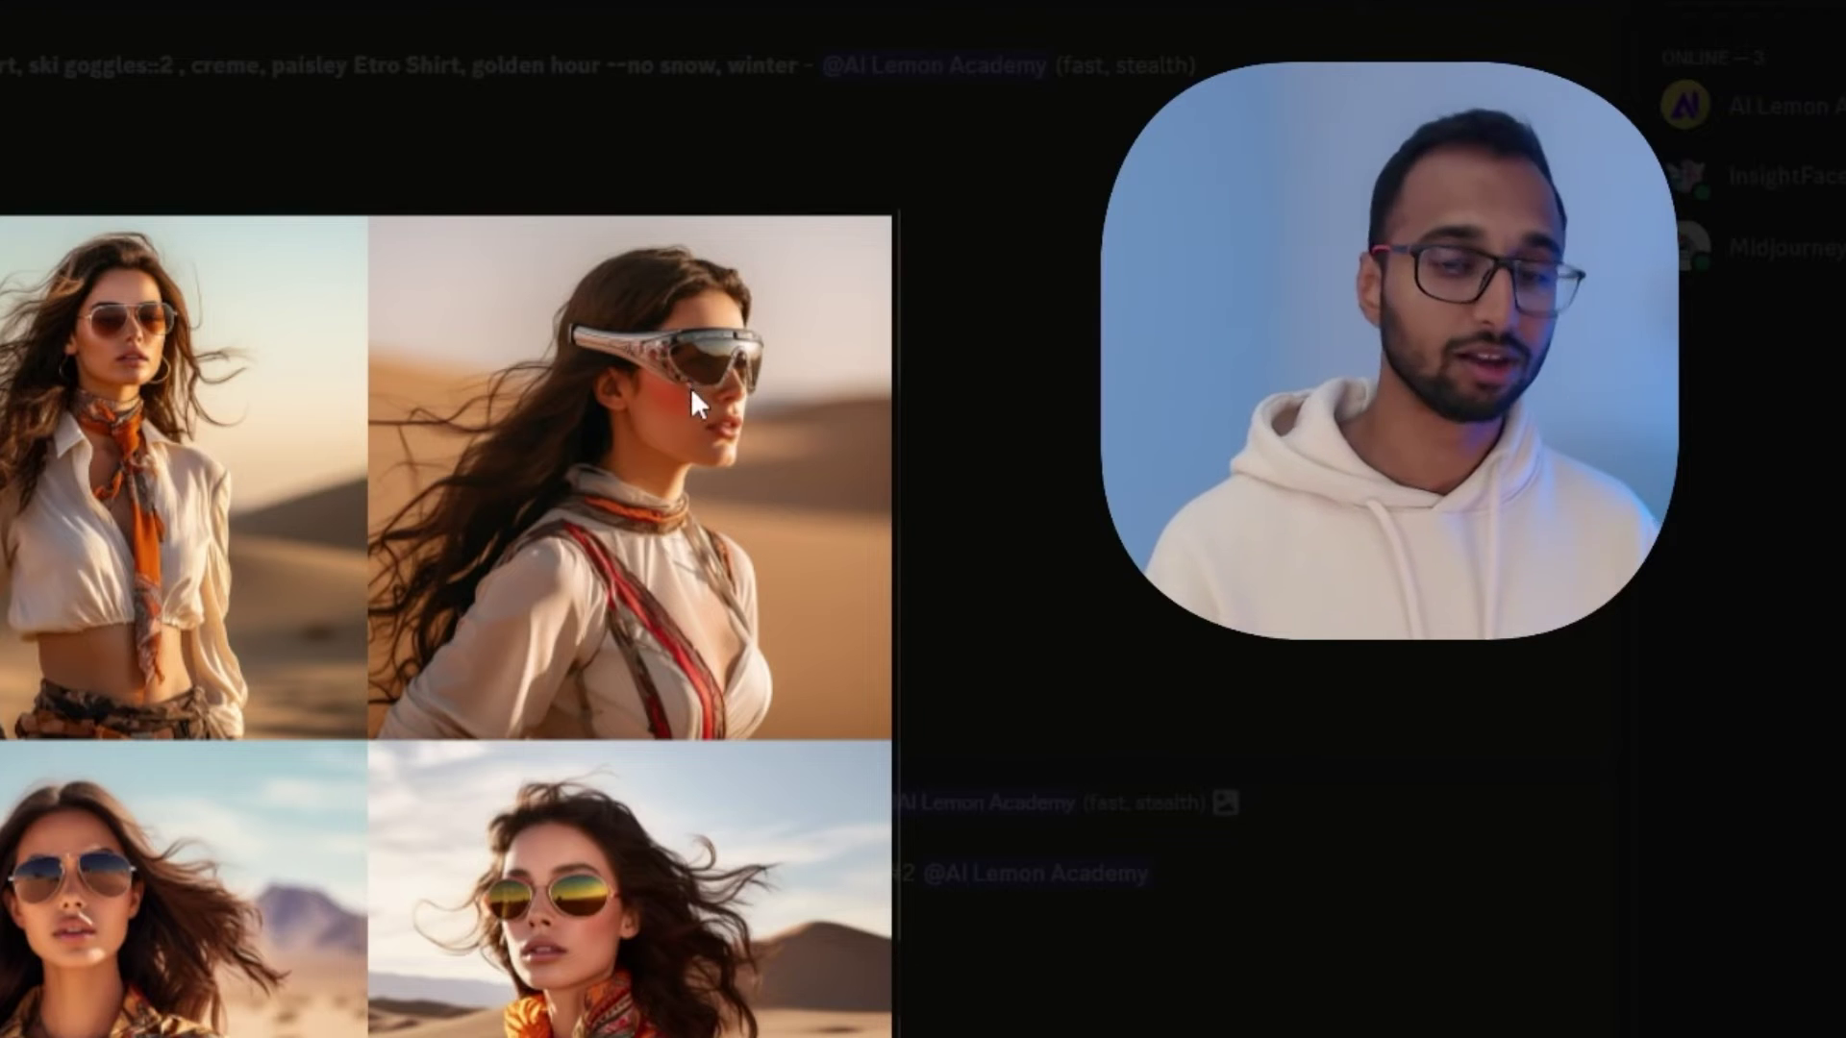
click(1007, 469)
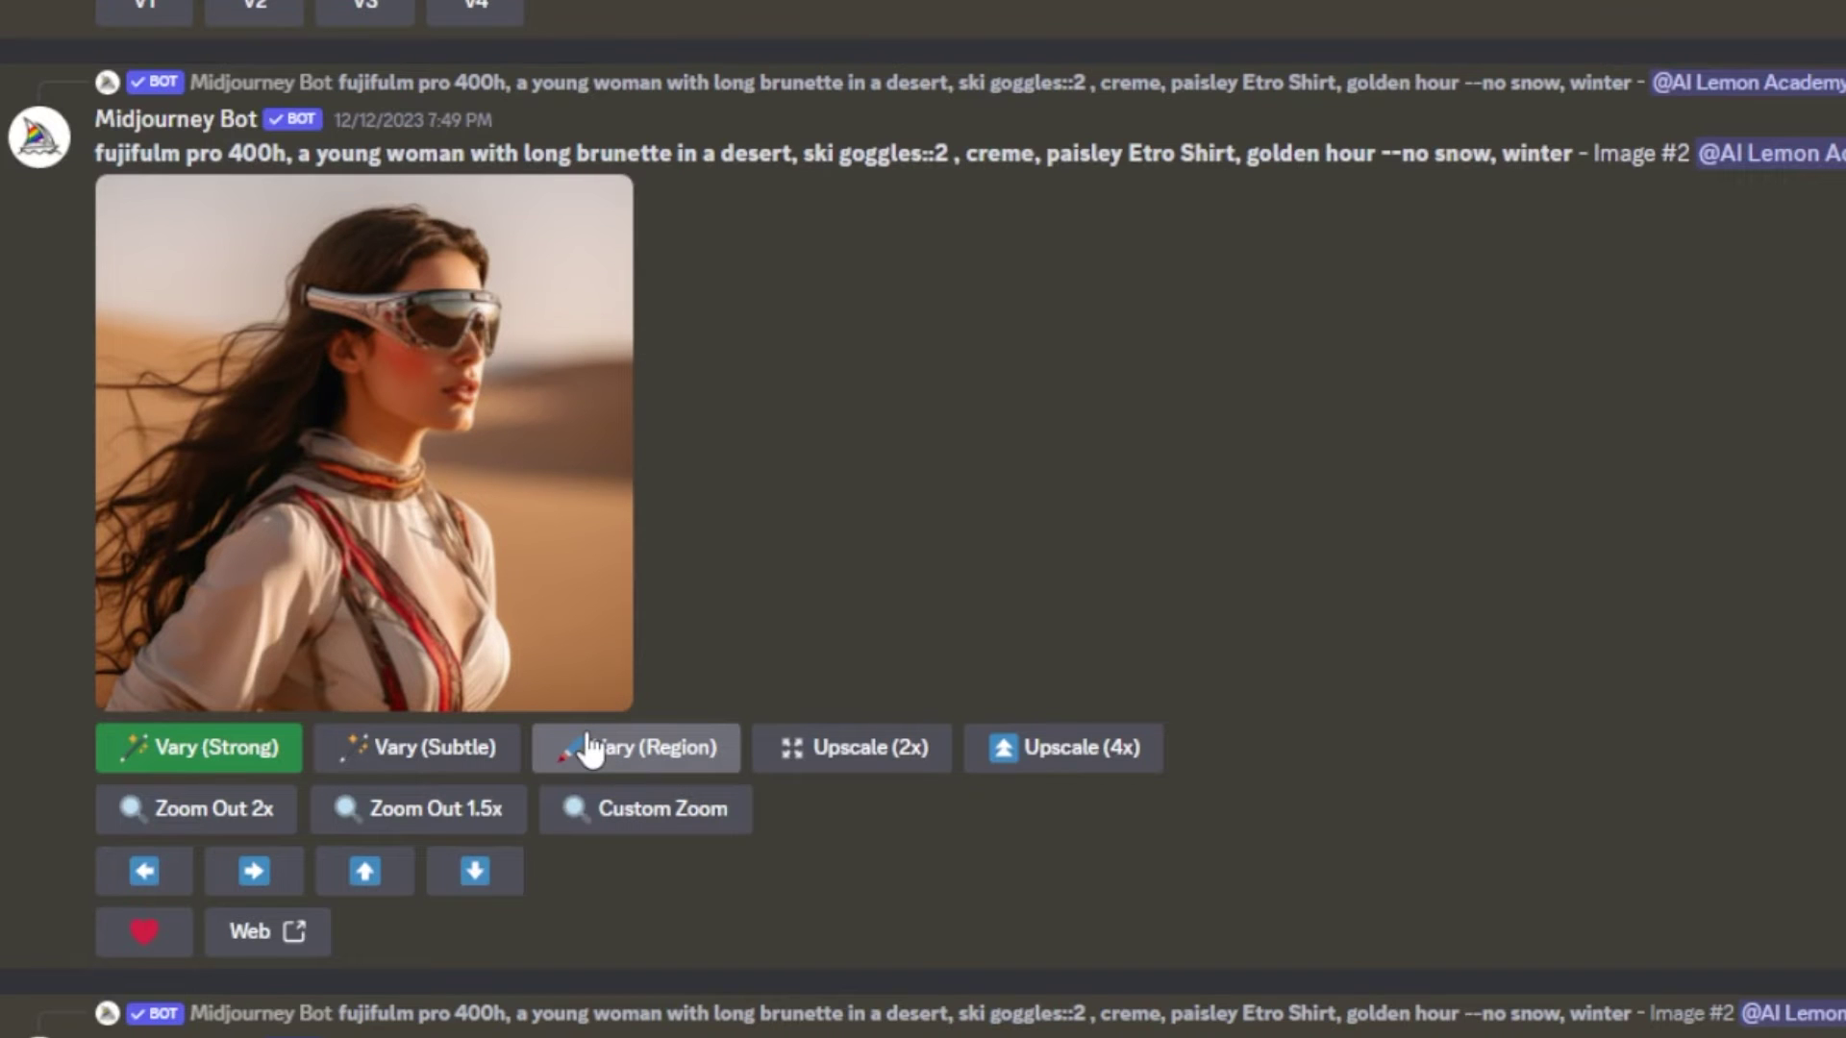
Step: Lasso the brunette's goggles and strap in Vary (Region), replacing the prompt with 'Ski googles'
click(590, 751)
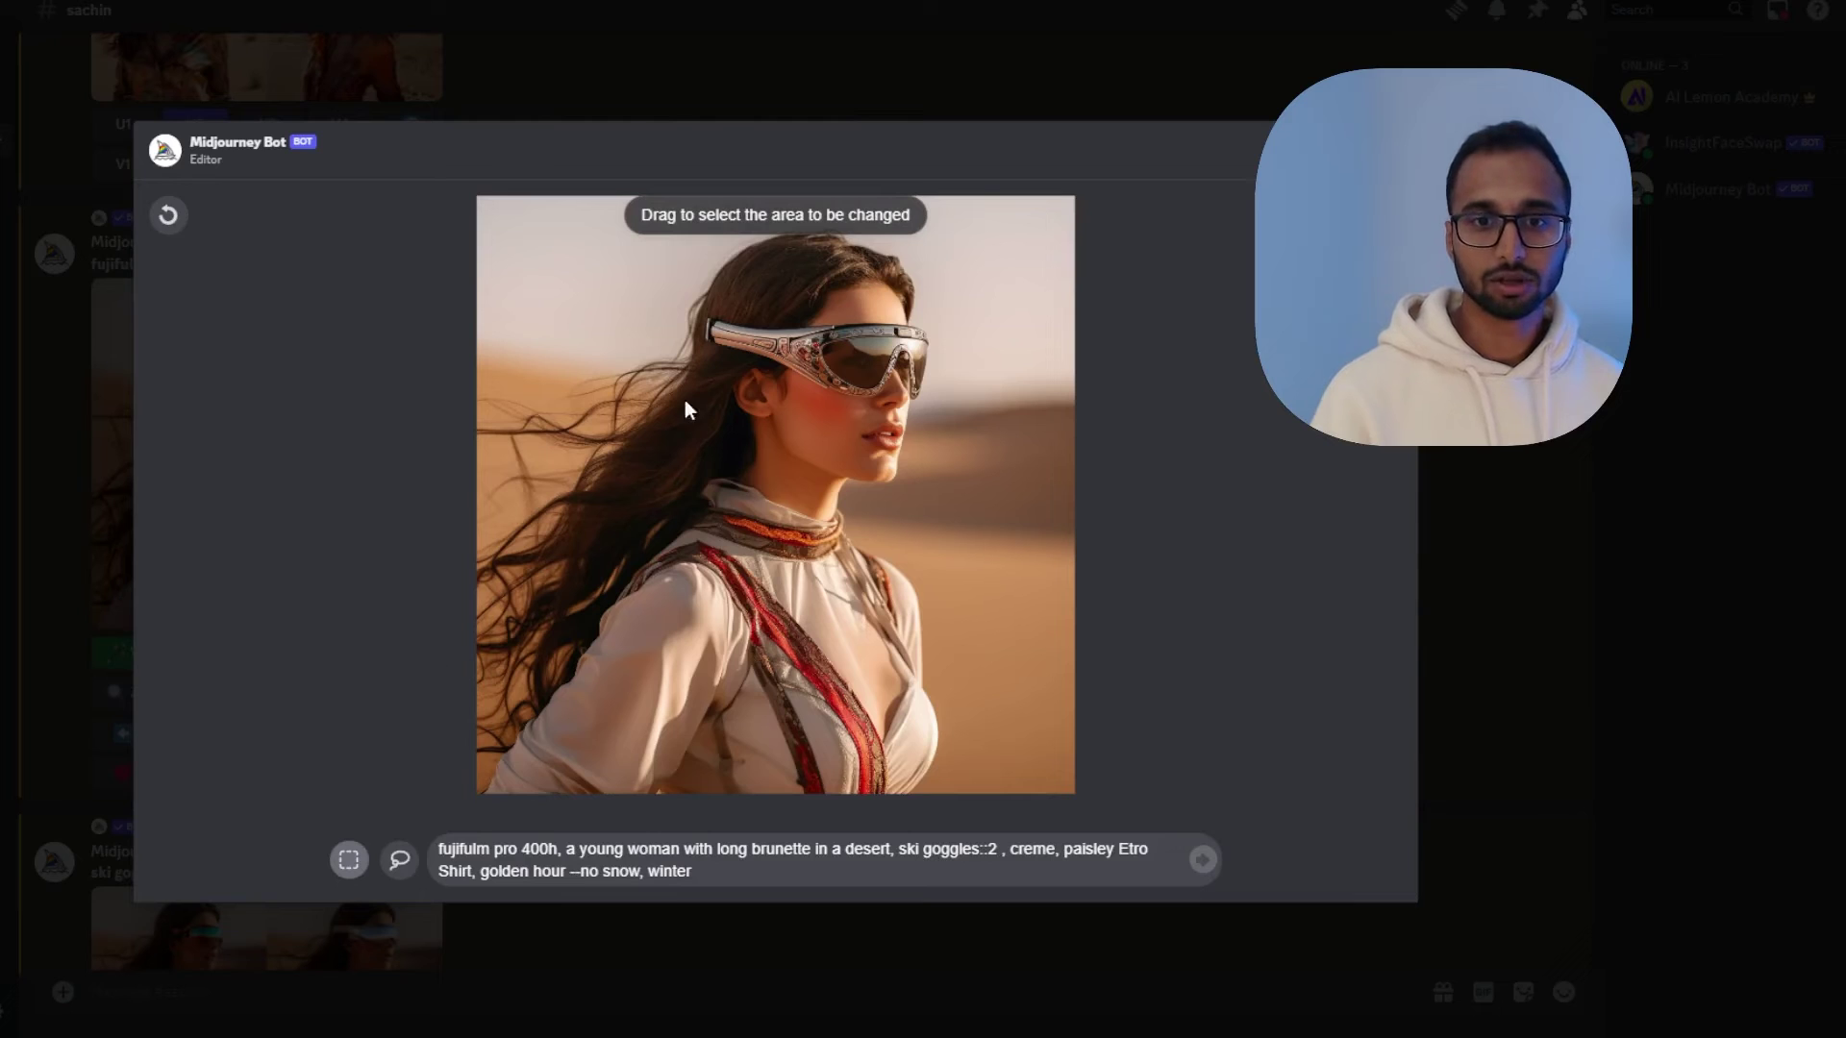
click(396, 868)
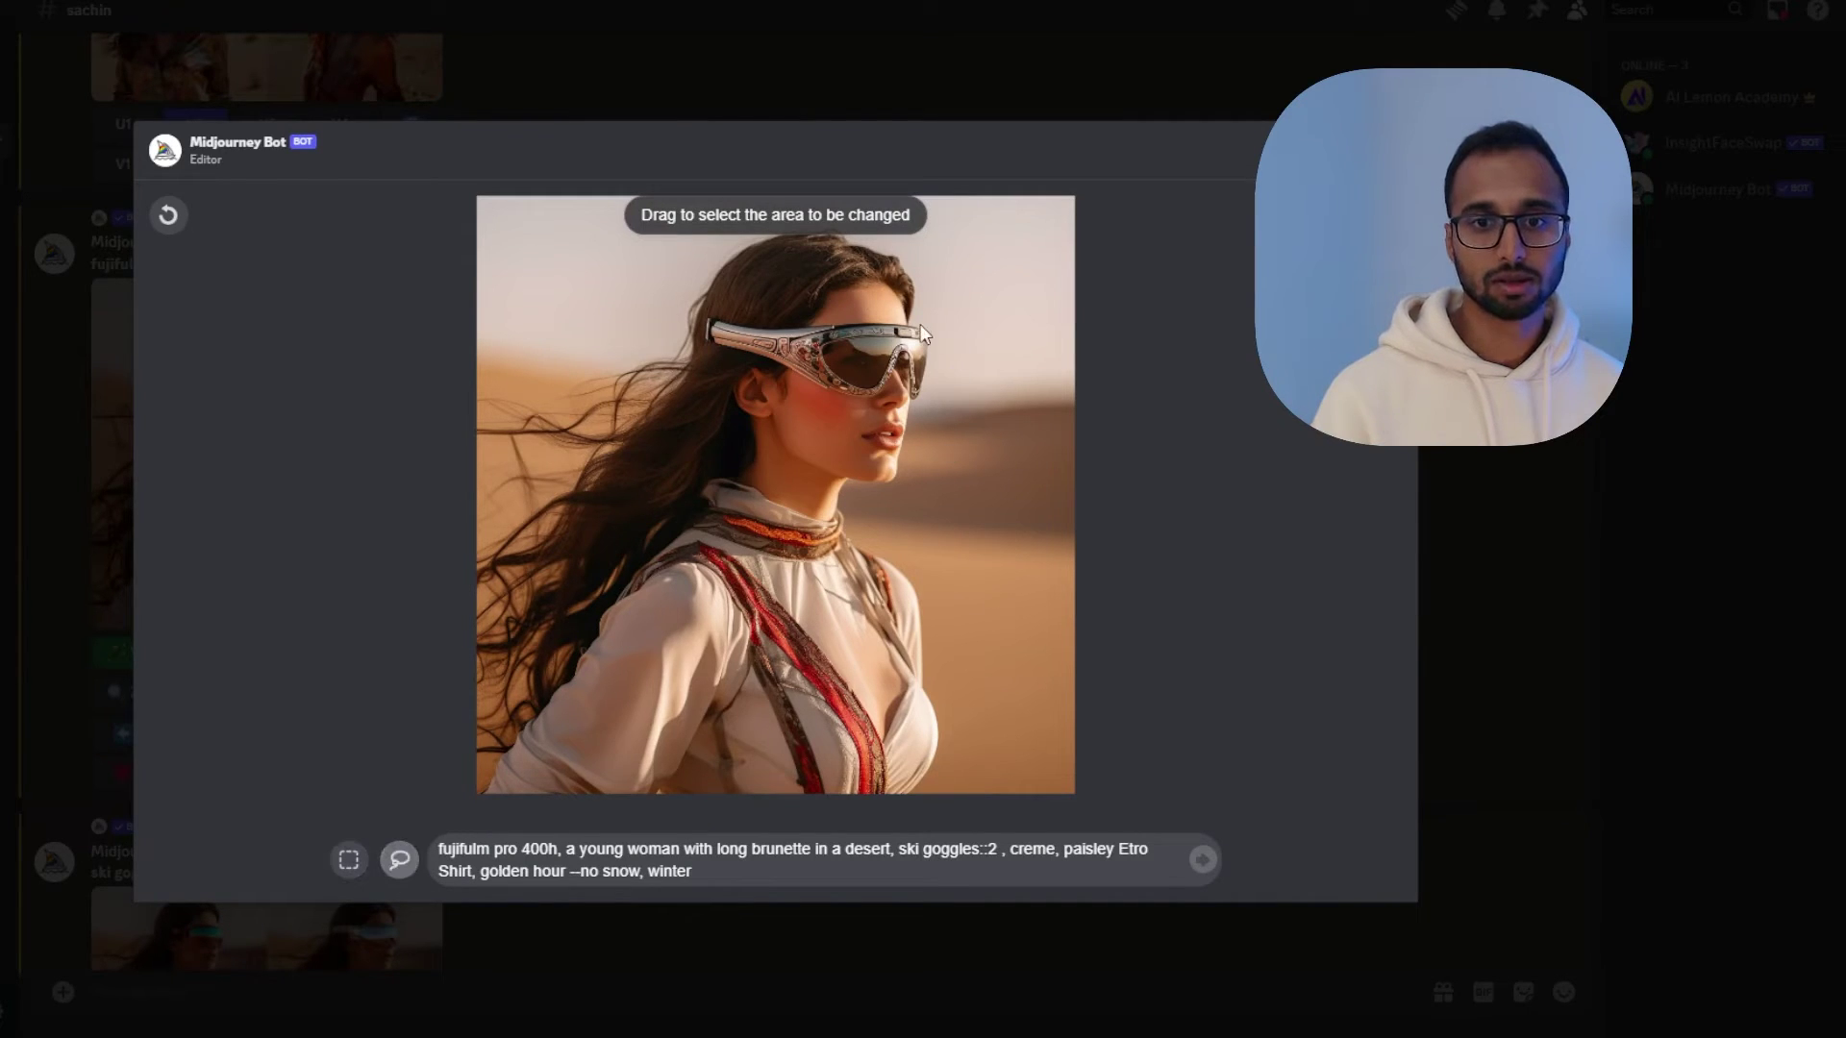
drag(920, 326, 919, 325)
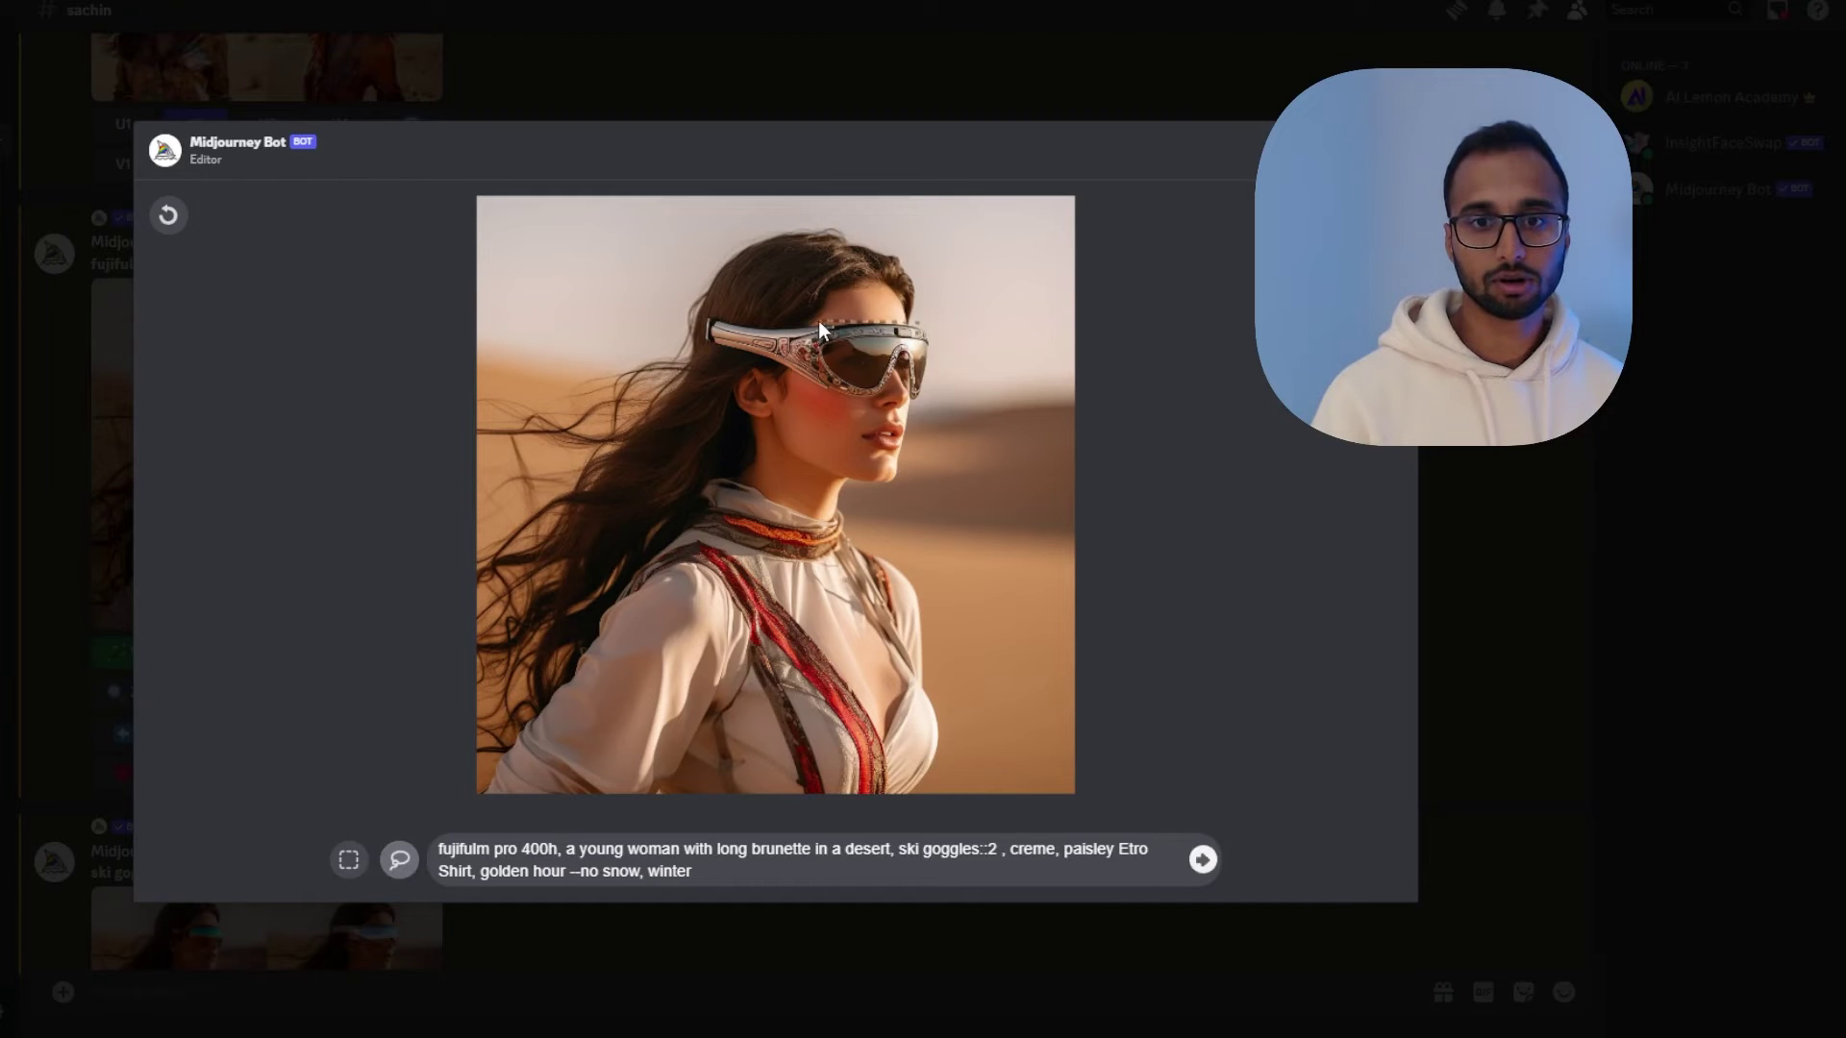
mouse_move(715, 318)
mouse_down()
mouse_move(696, 331)
mouse_move(771, 374)
mouse_up()
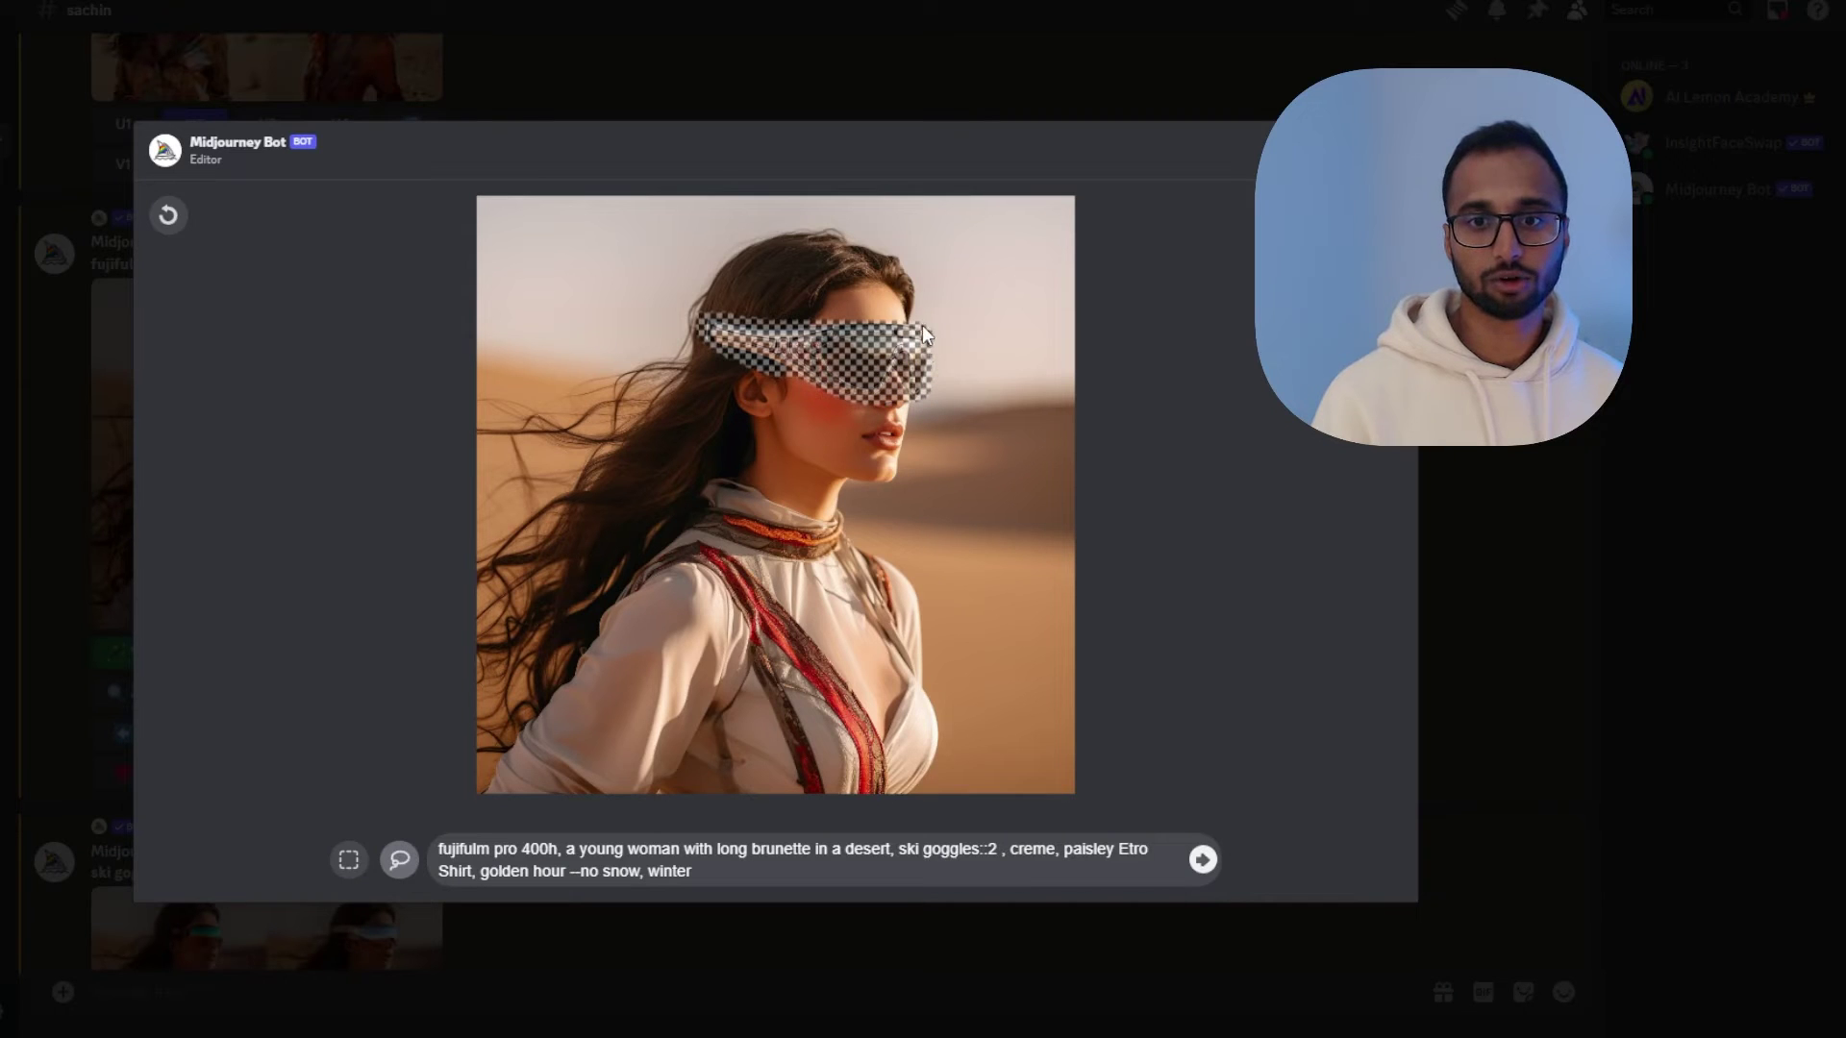
drag(919, 320, 919, 321)
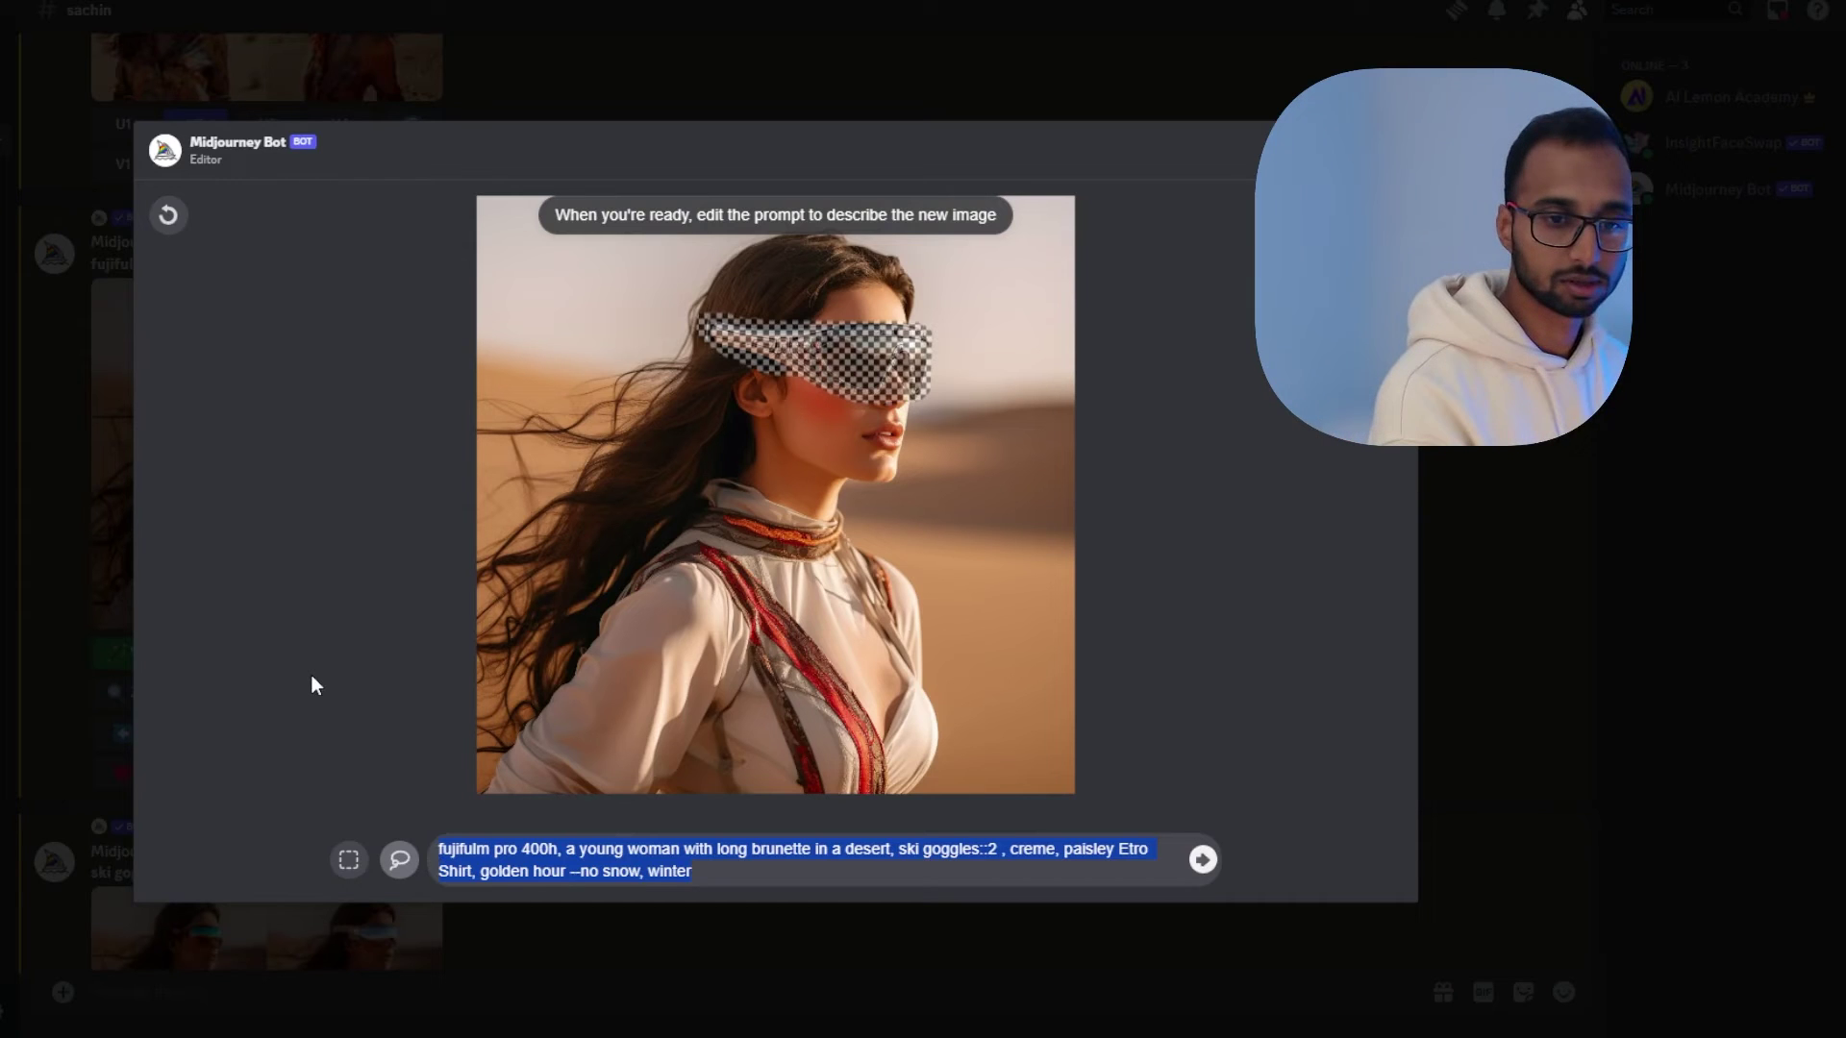
key(BackSpace)
text(Ski)
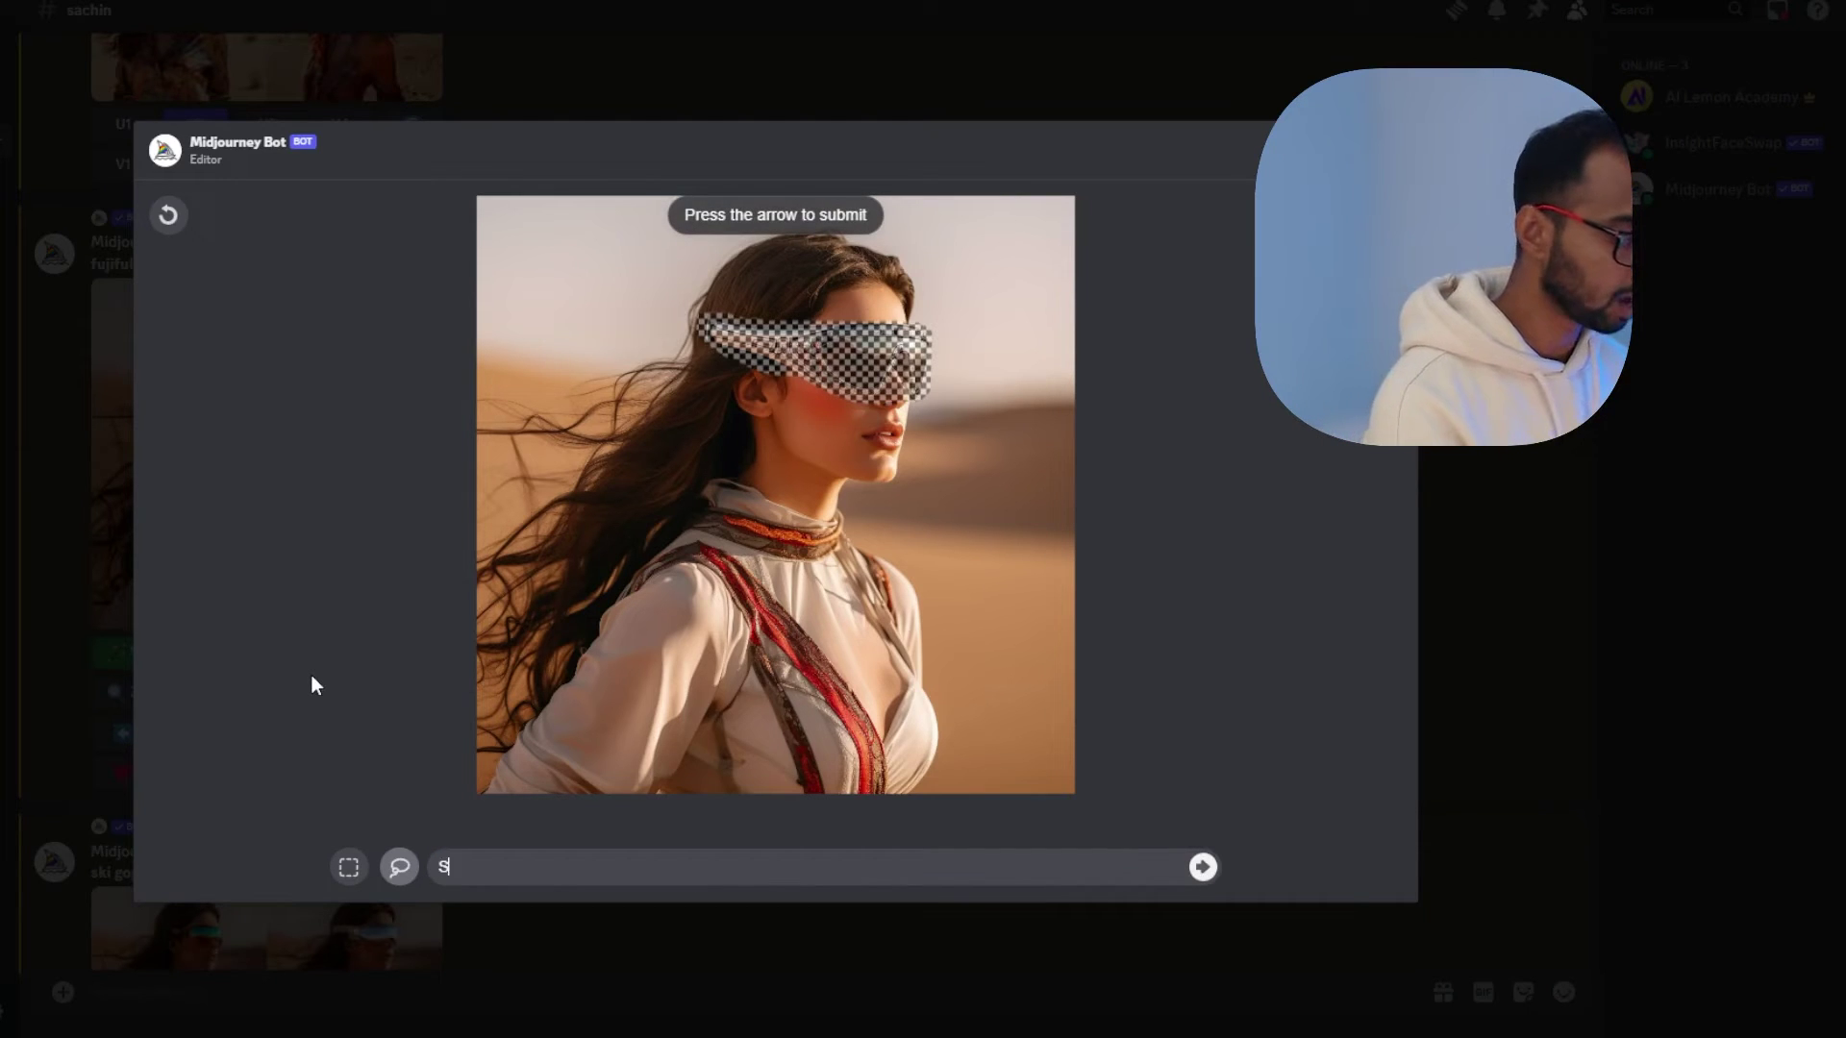
text( googles)
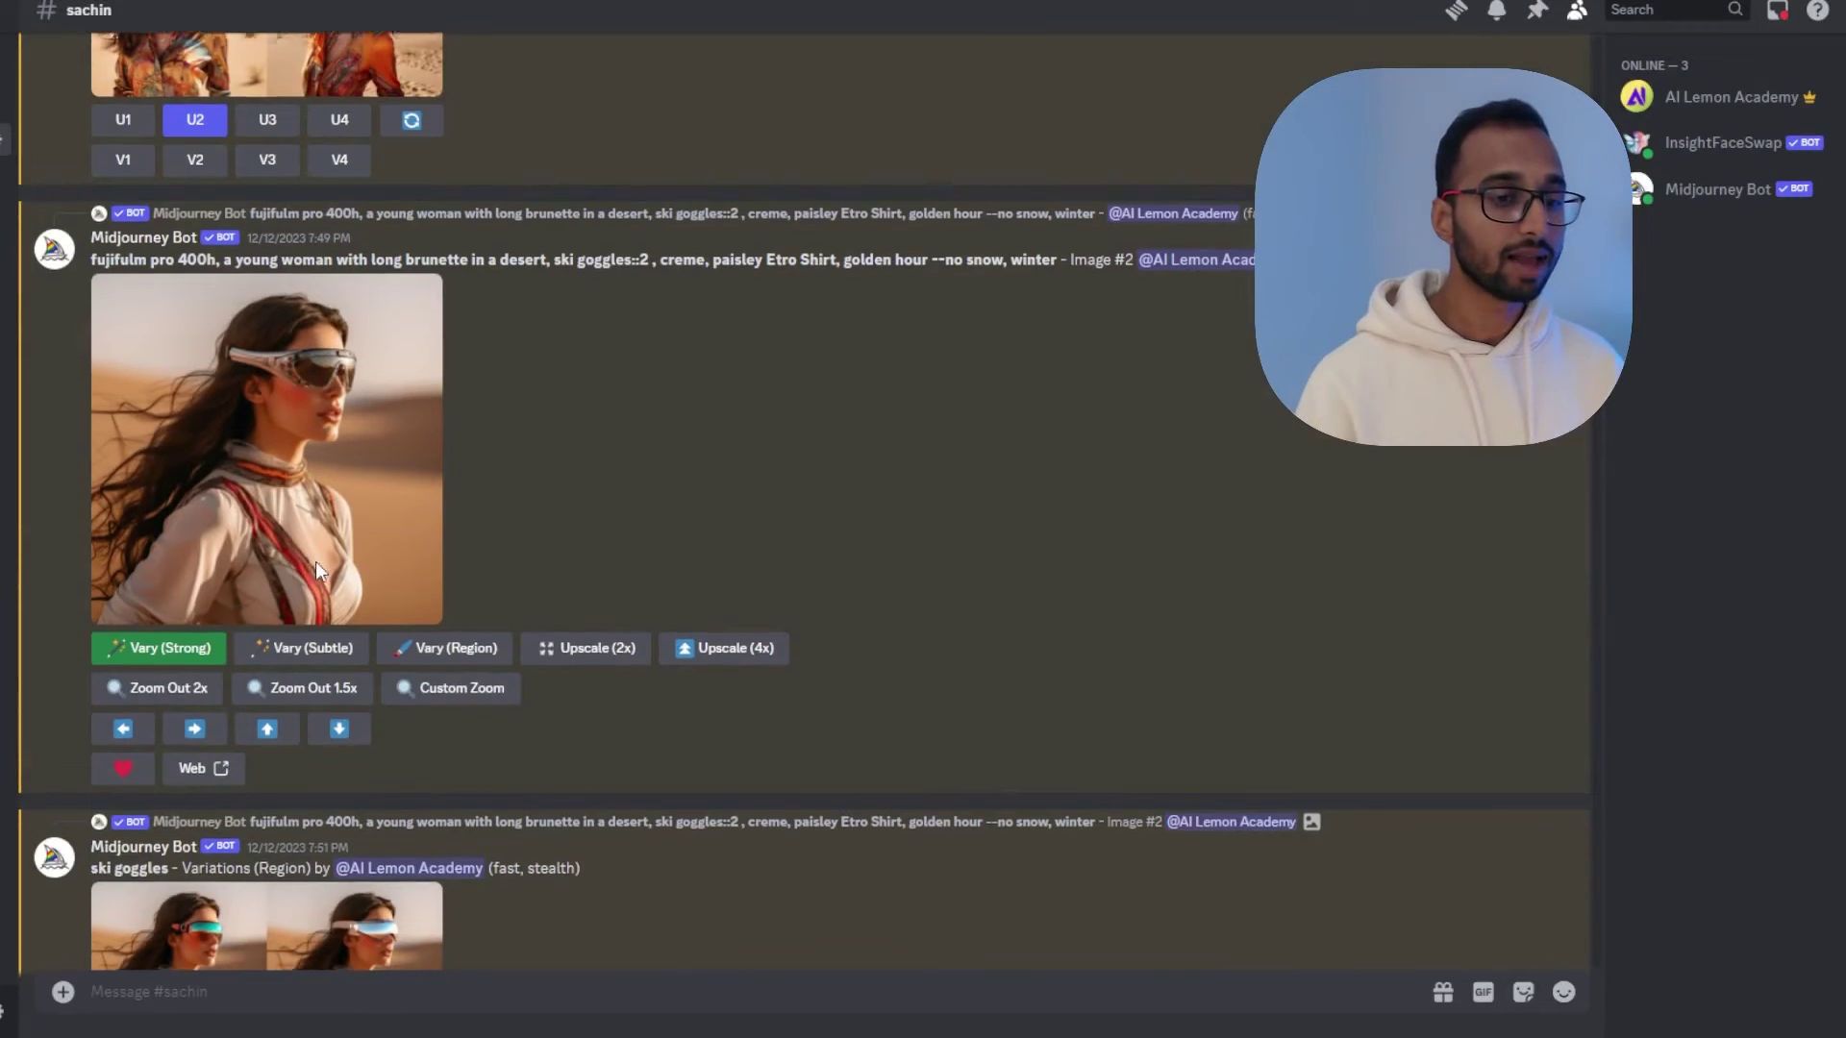
Step: Compare the new goggle styles by enlarging the ski-goggles variations grid several times
scroll(315, 562, down, 5)
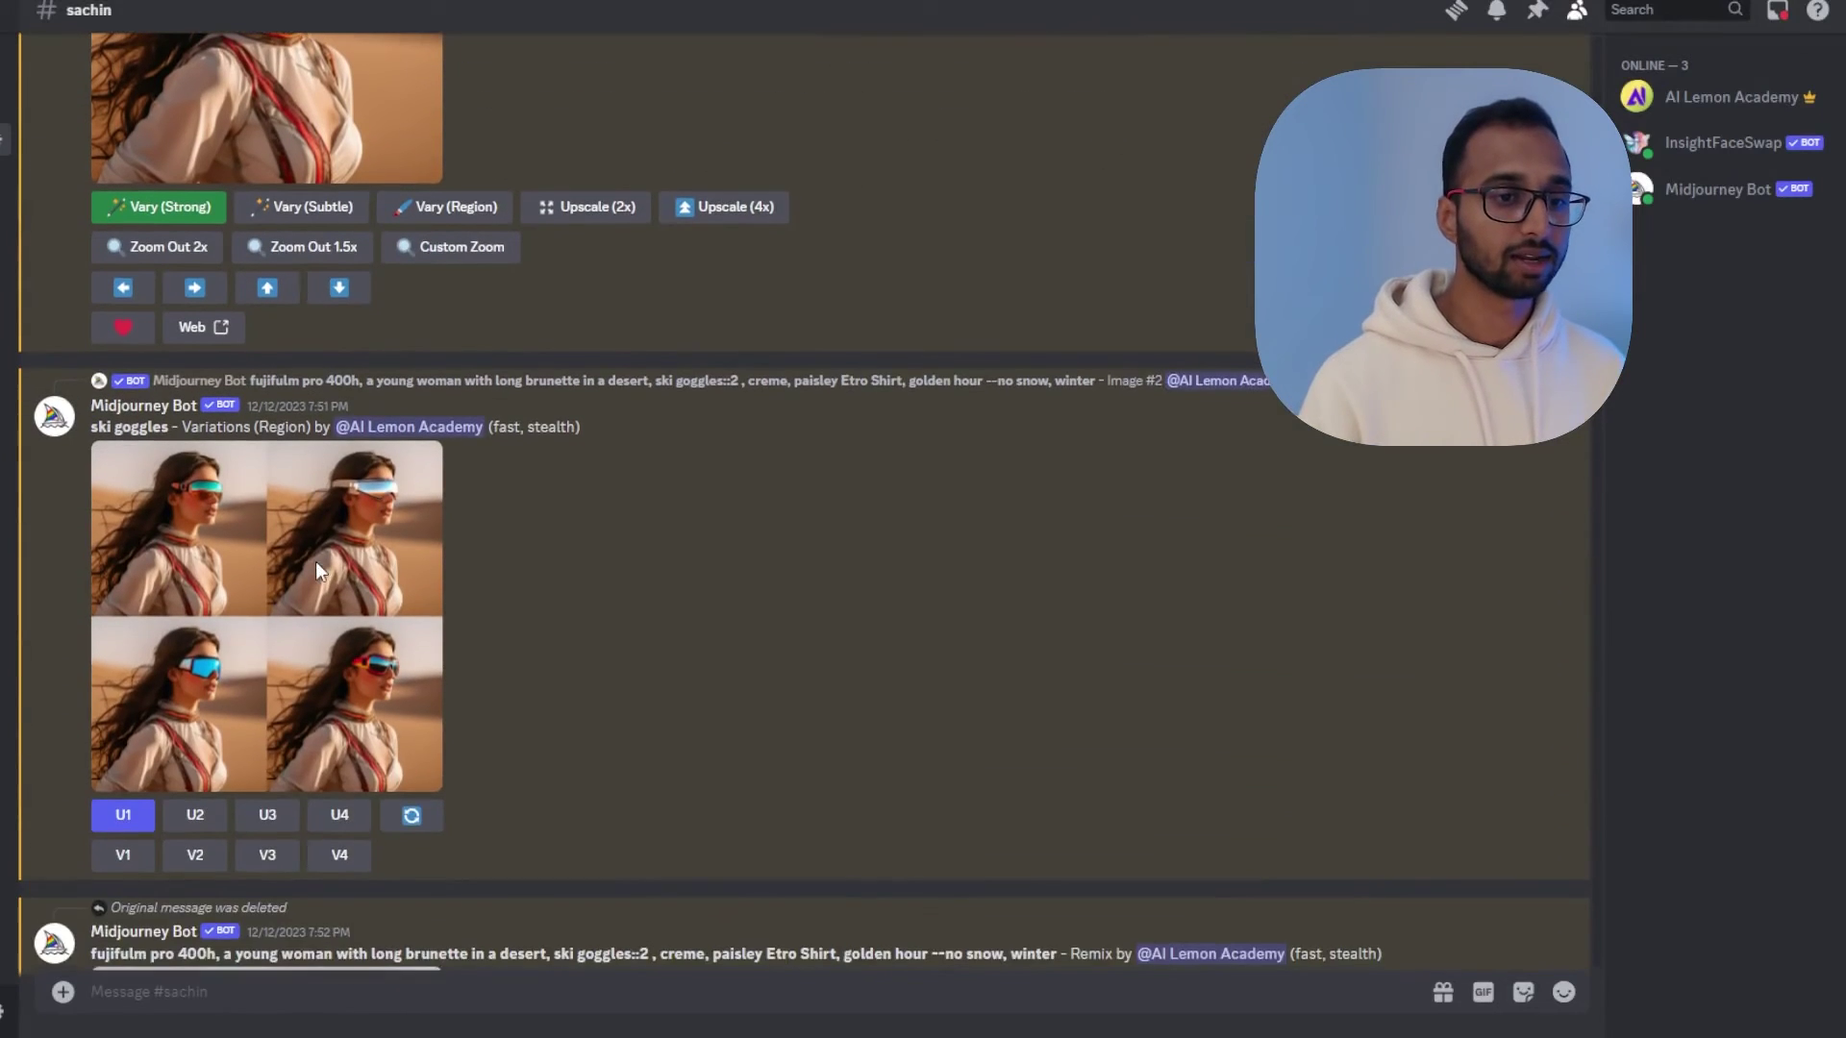
scroll(238, 560, up, 1)
click(222, 684)
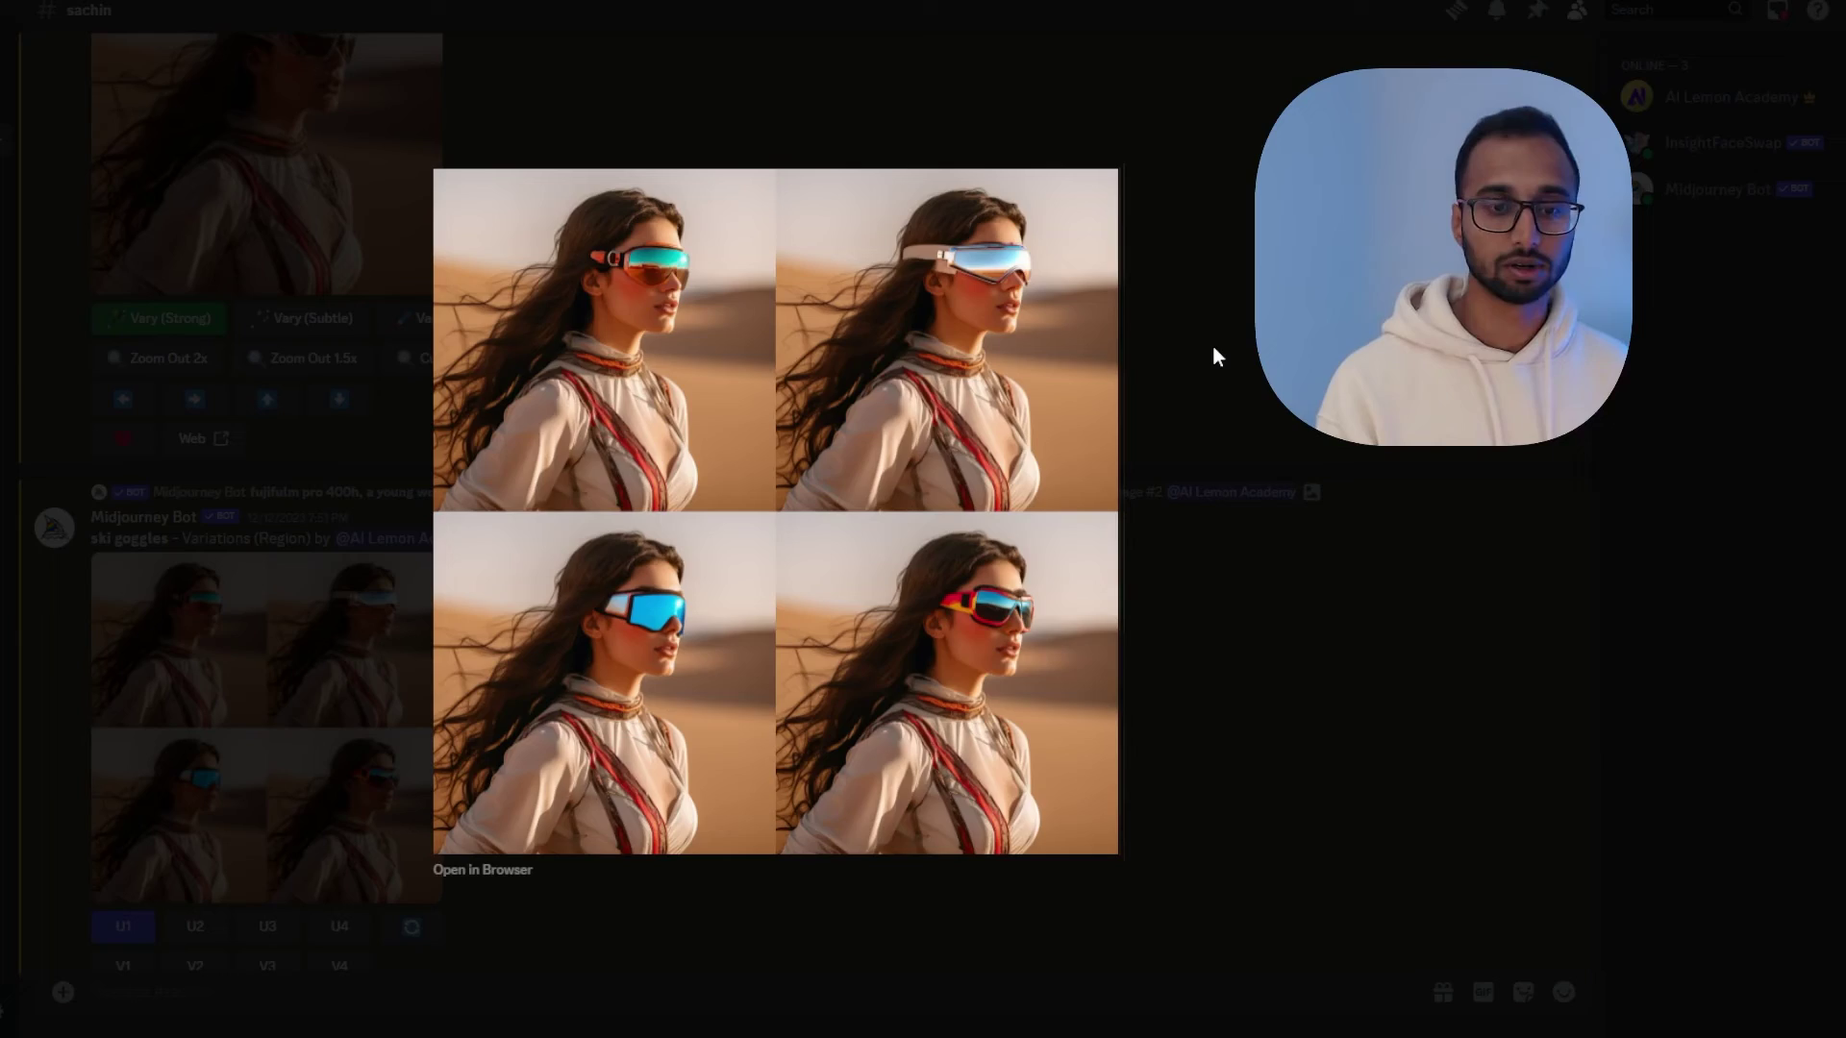
click(1213, 344)
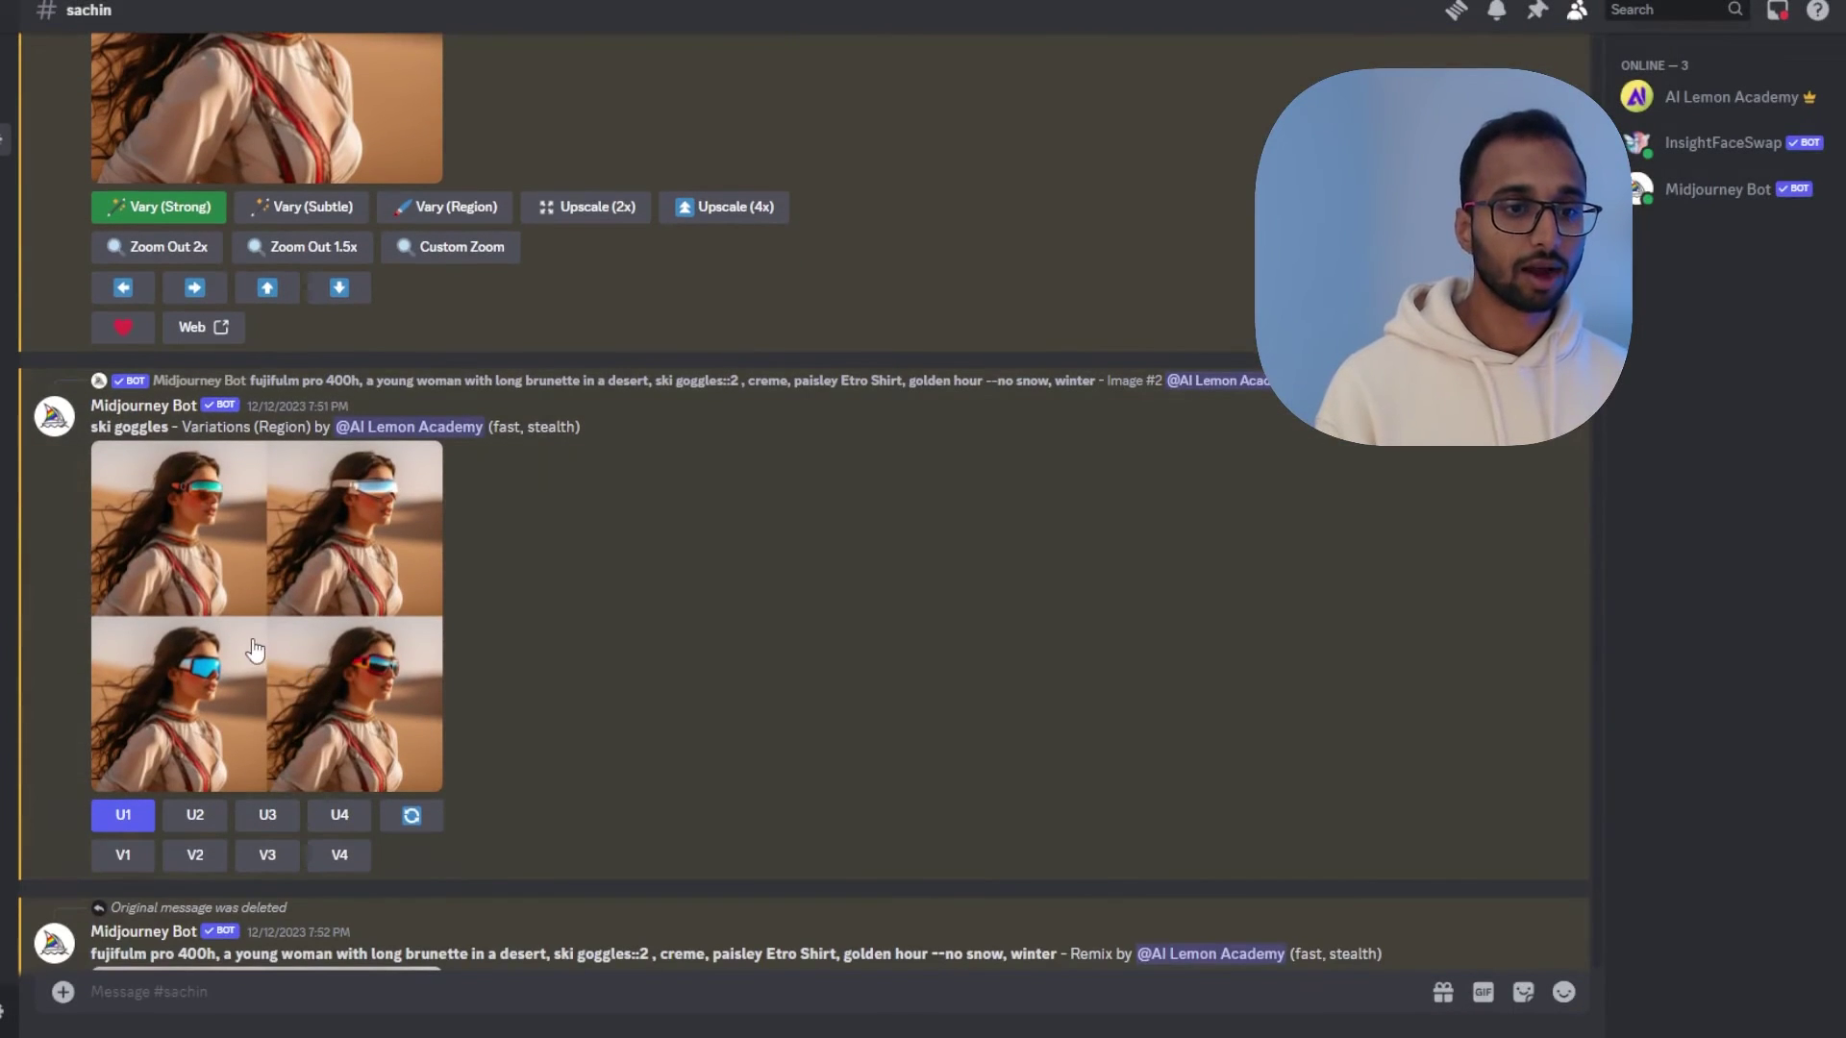
click(255, 652)
click(1264, 552)
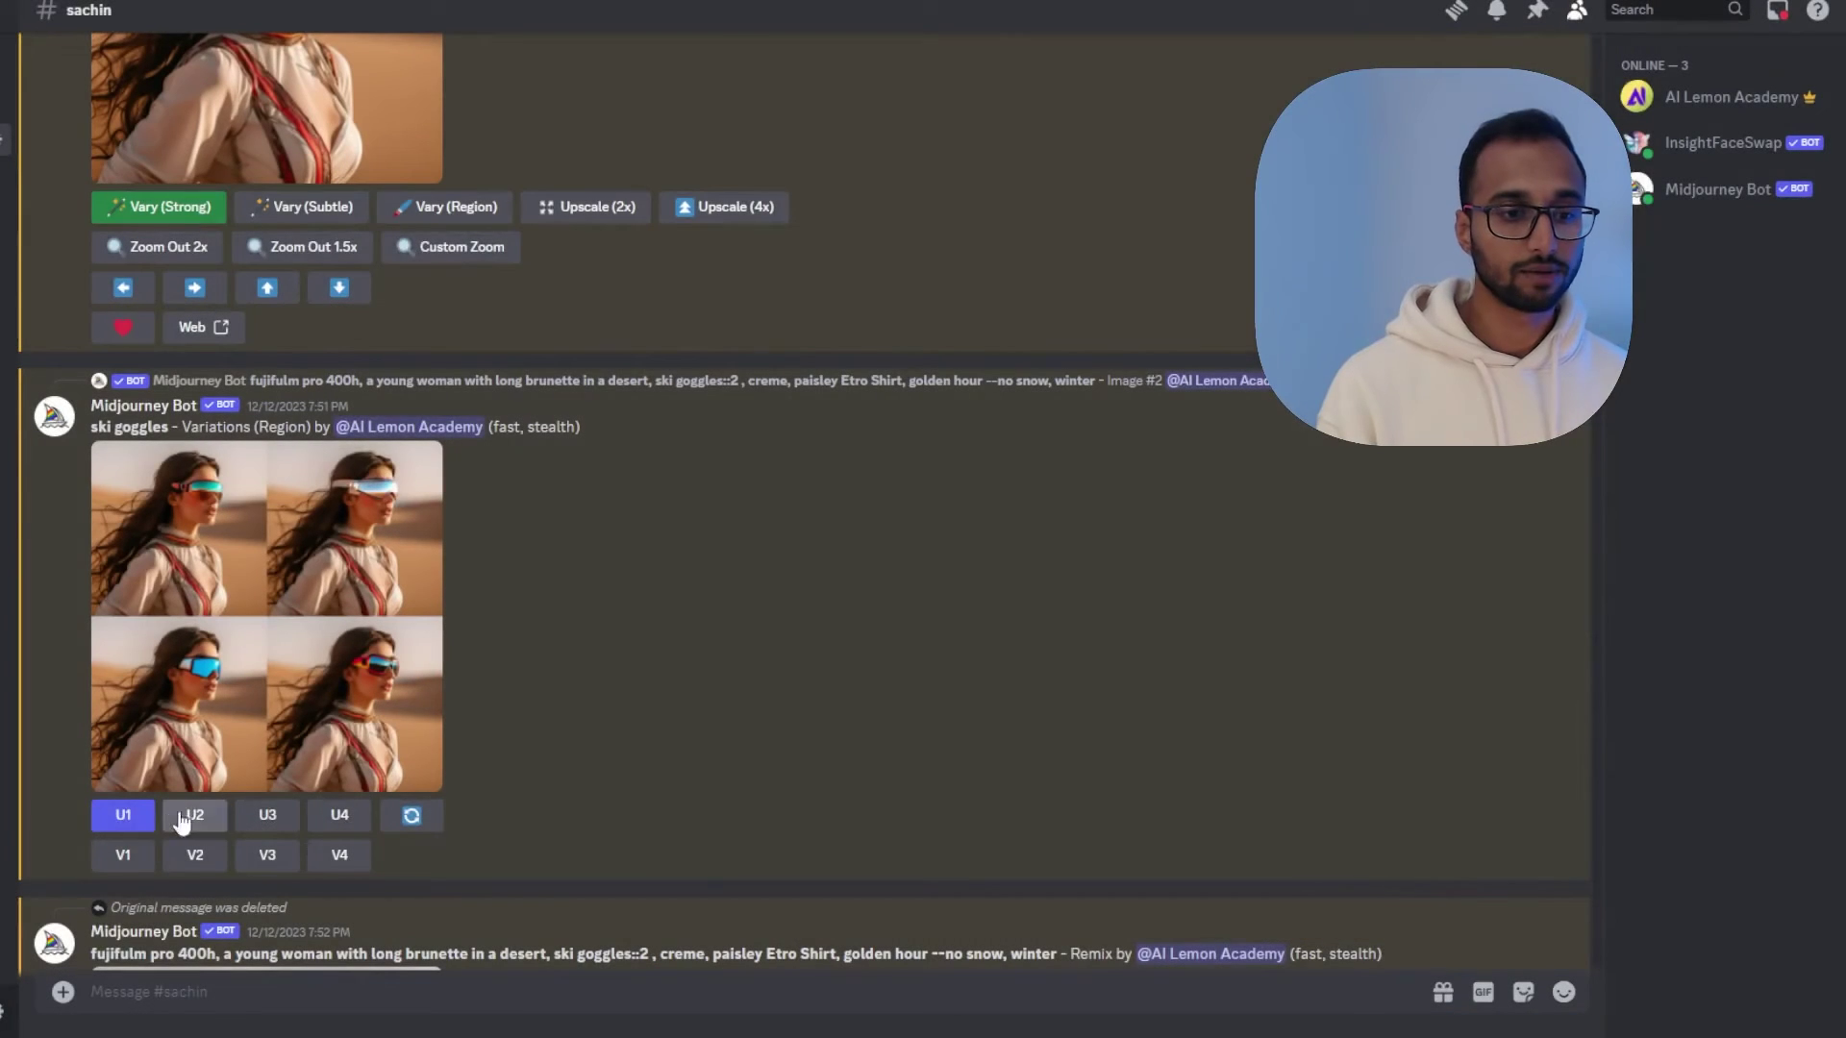
scroll(183, 706, down, 3)
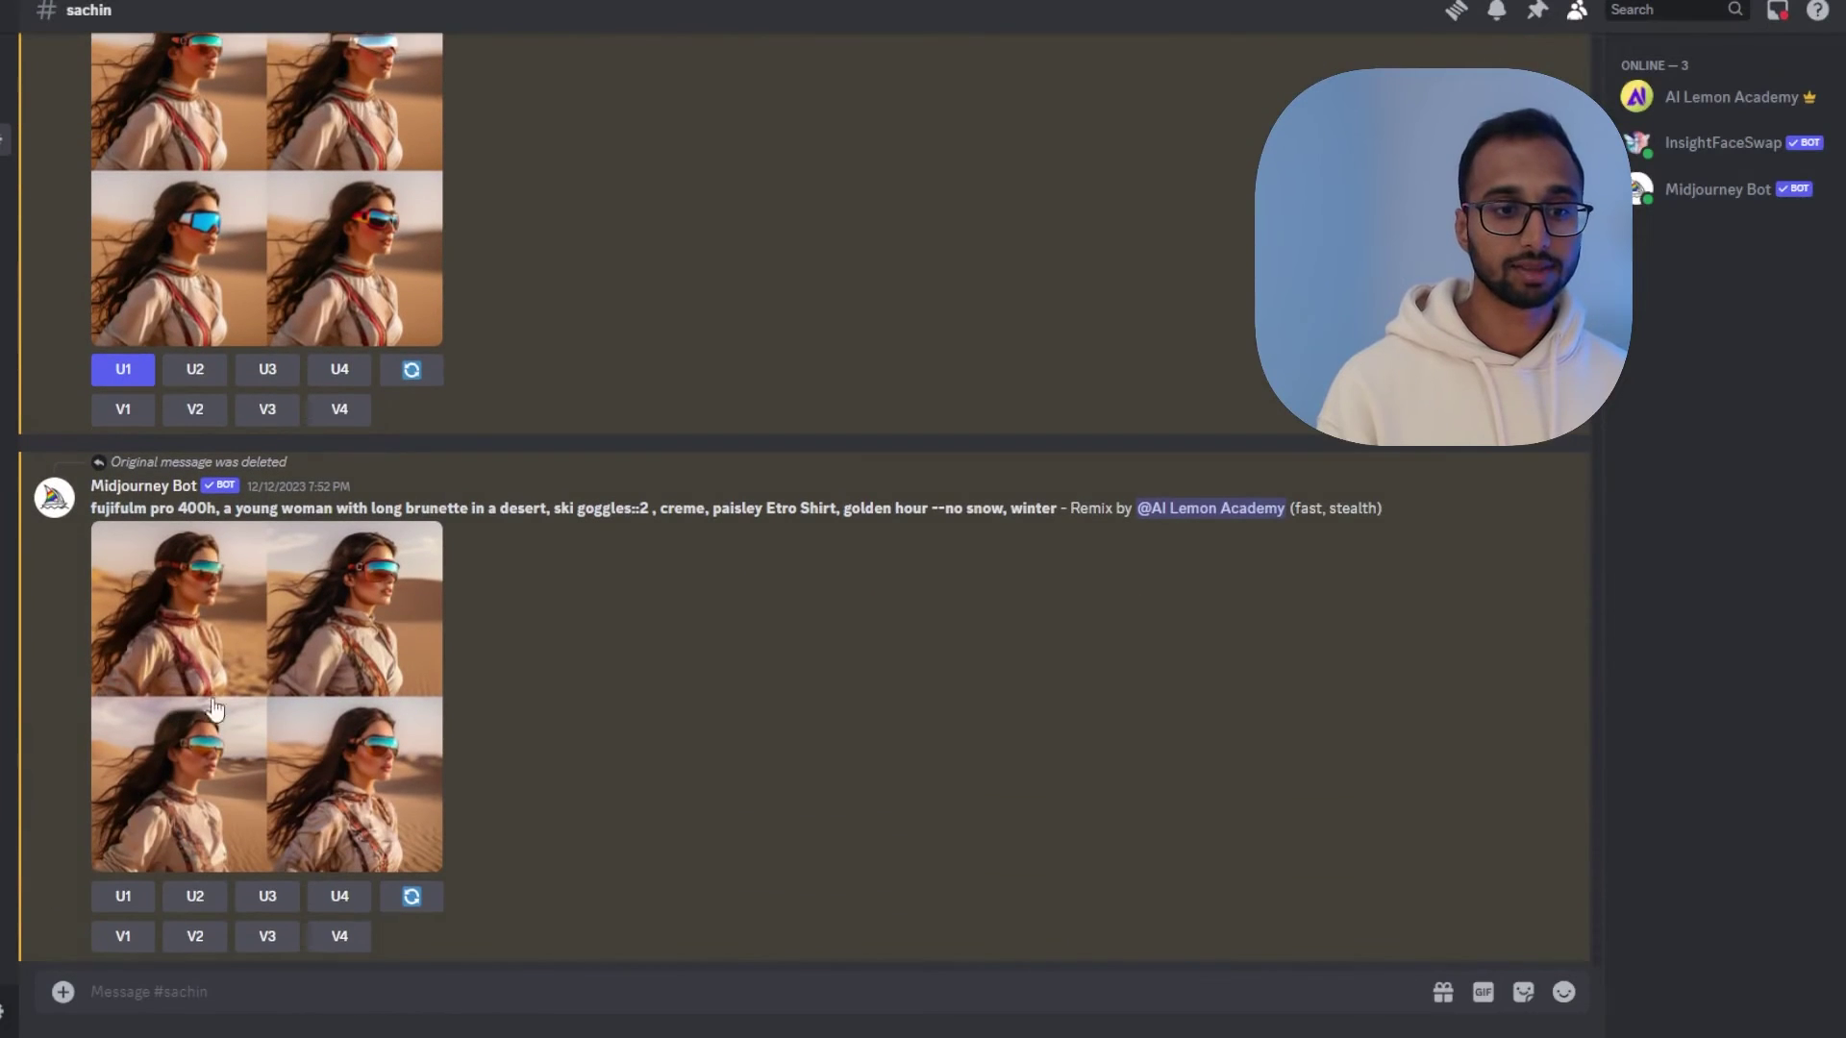
click(242, 689)
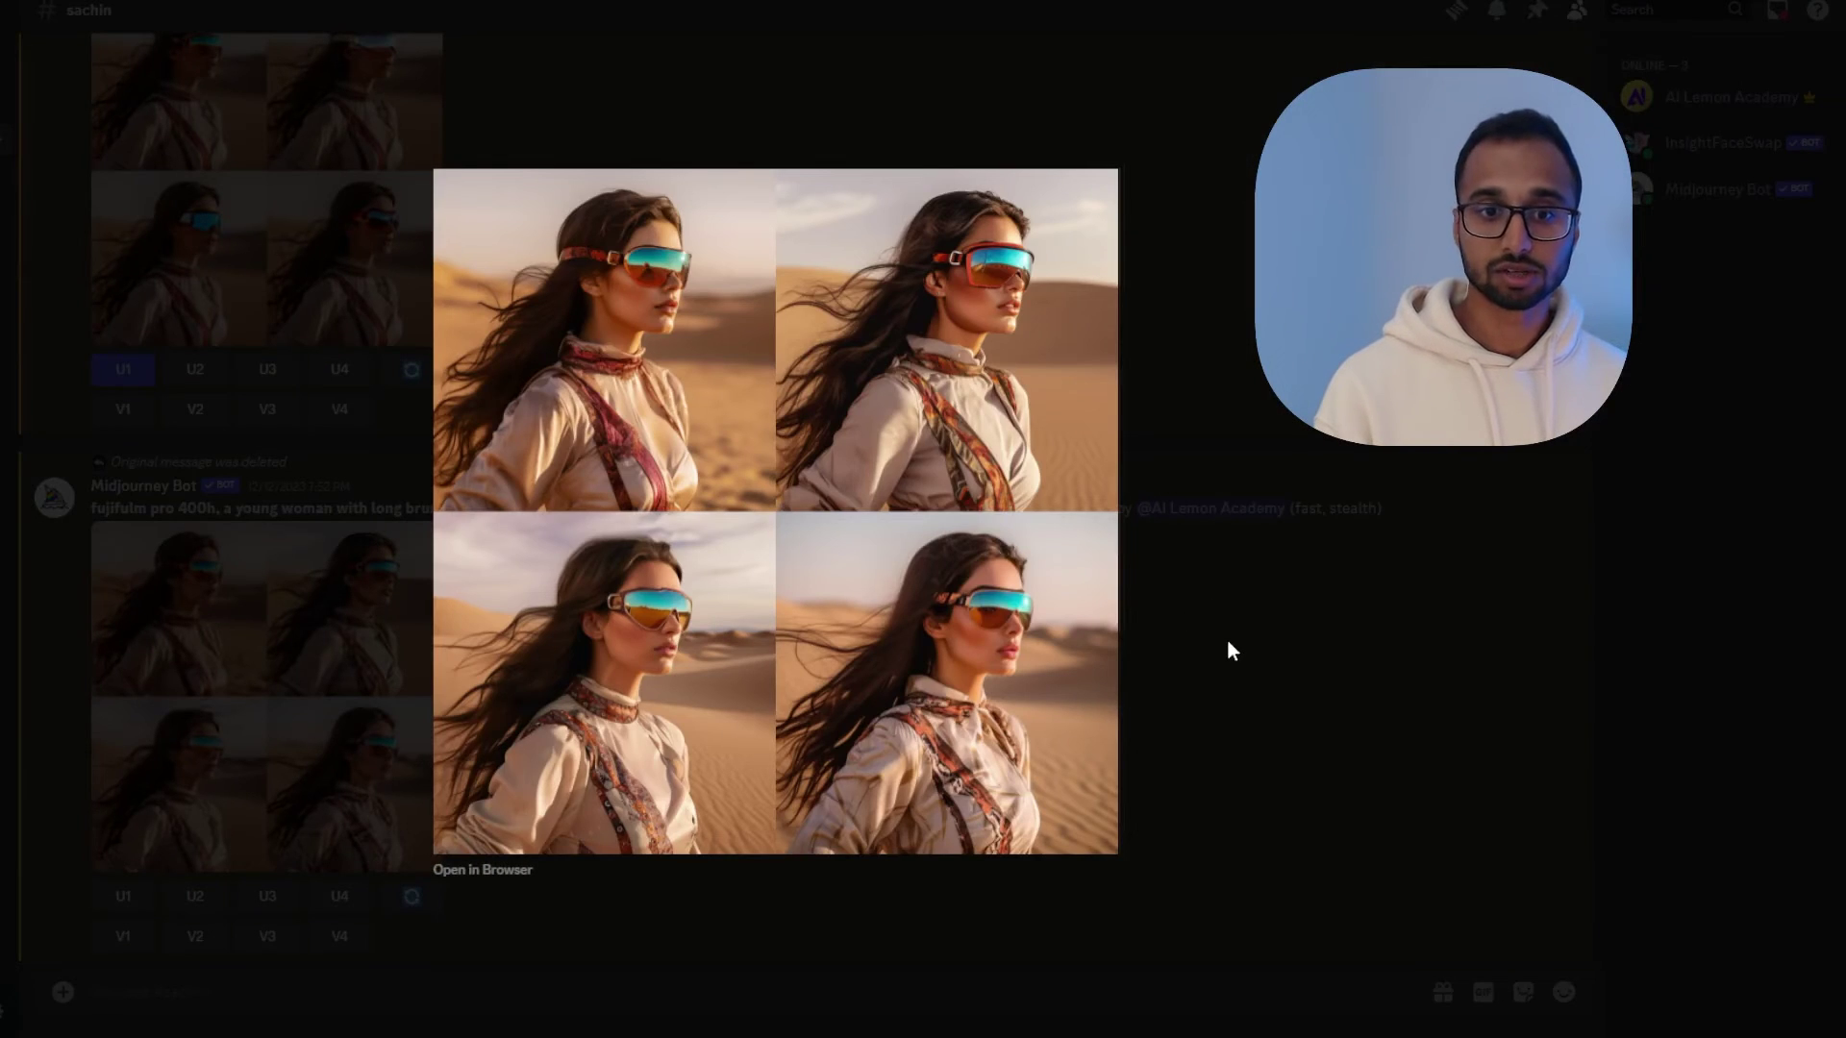
click(1215, 646)
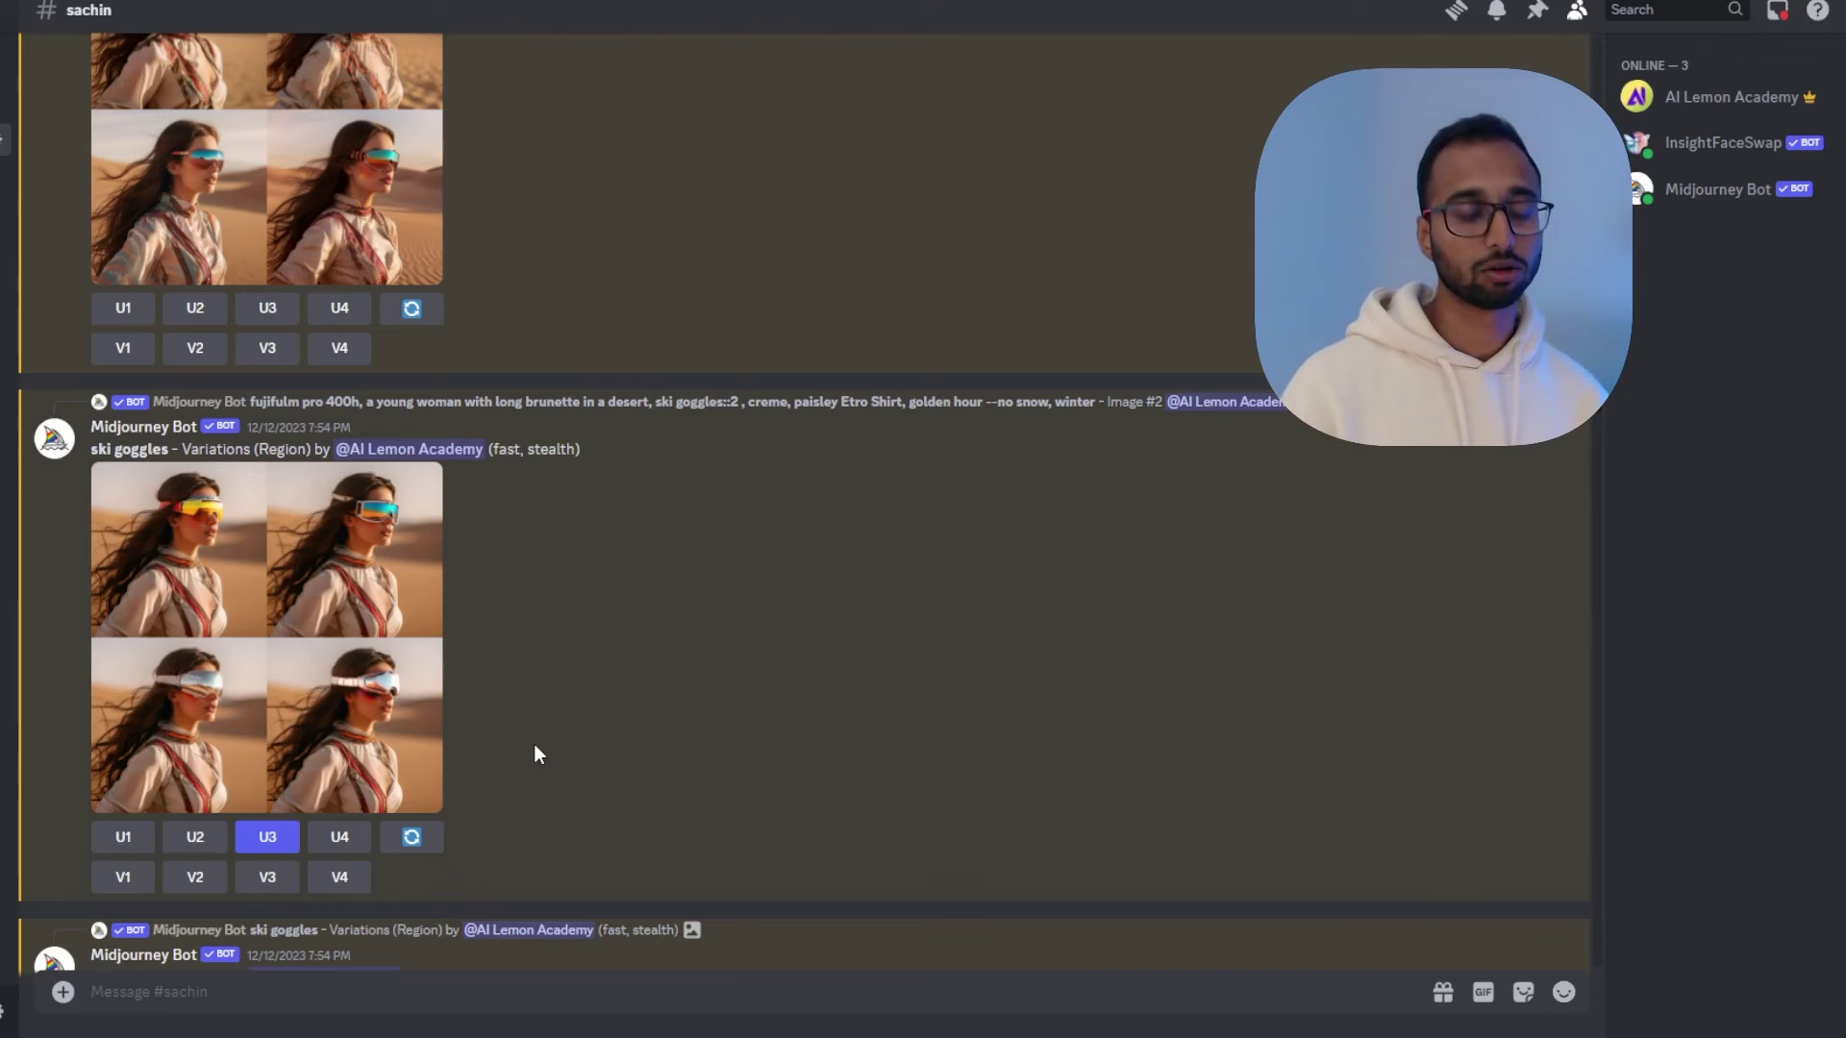
Step: Inspect the upscaled mirrored-visor goggles Image #3 at full size, twice
scroll(554, 693, down, 5)
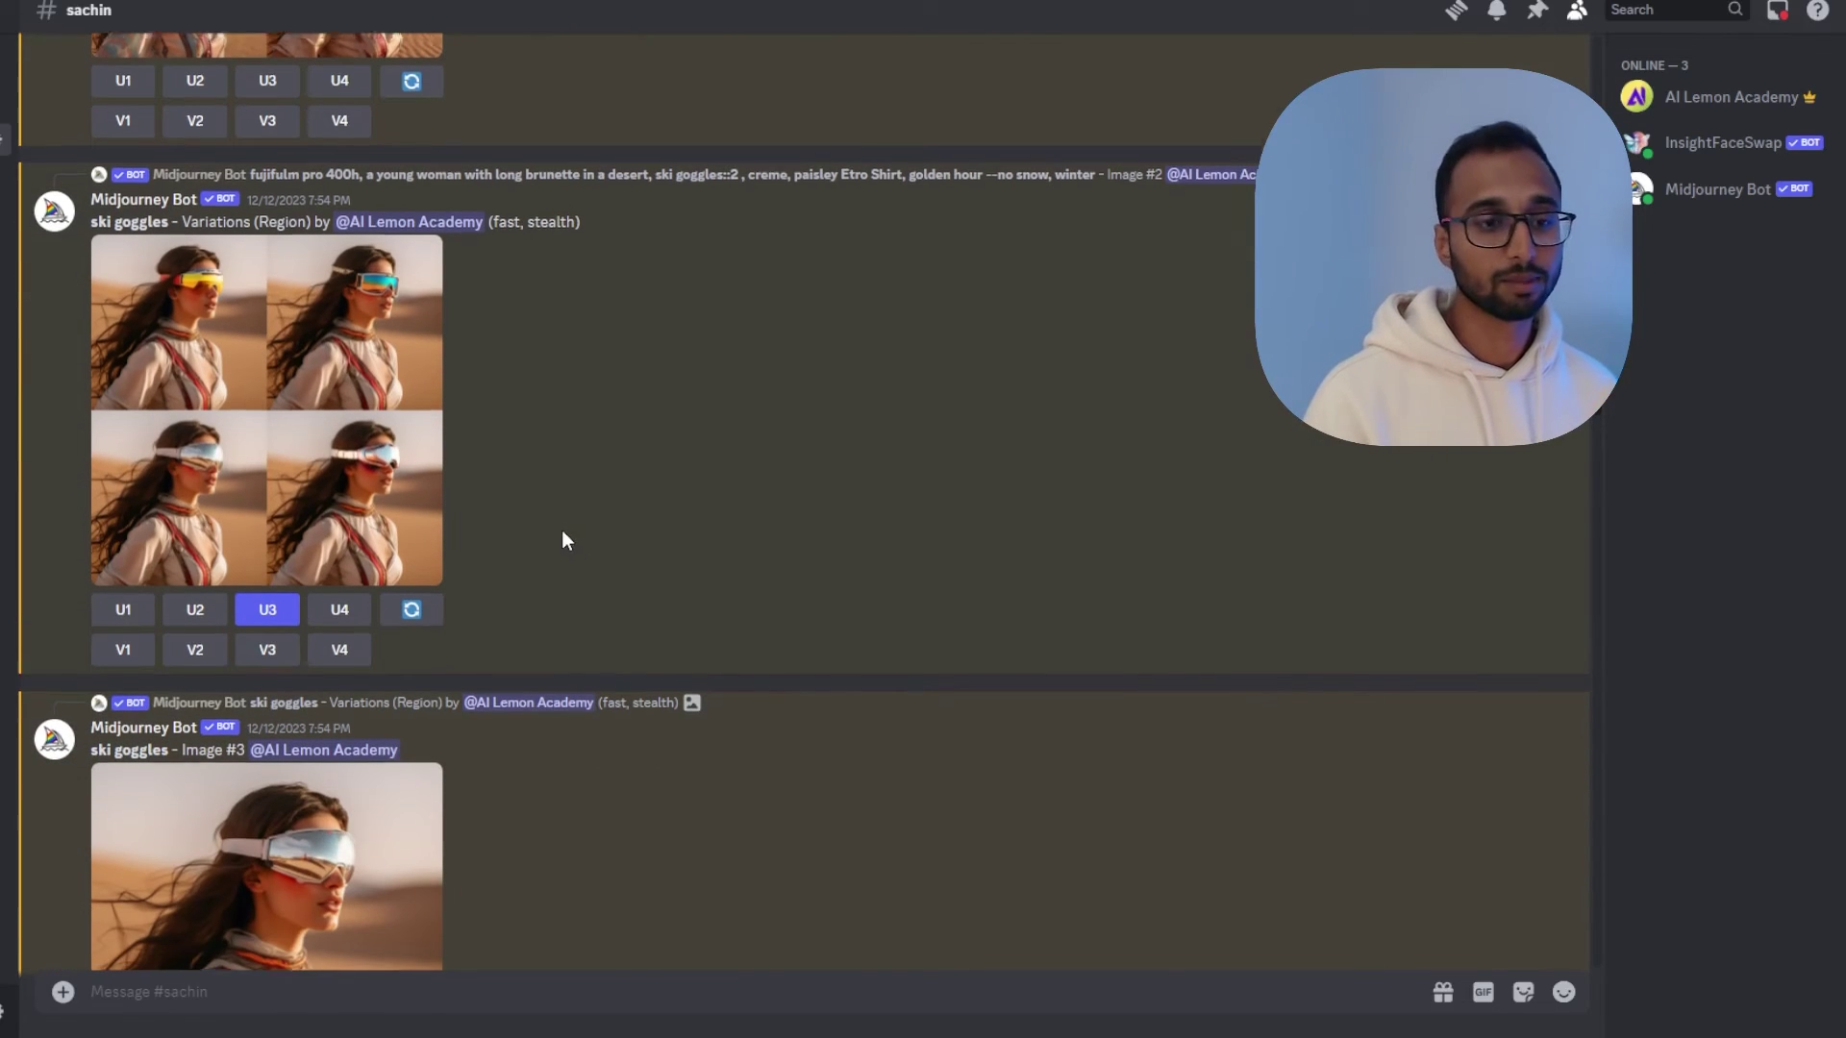
scroll(561, 536, down, 3)
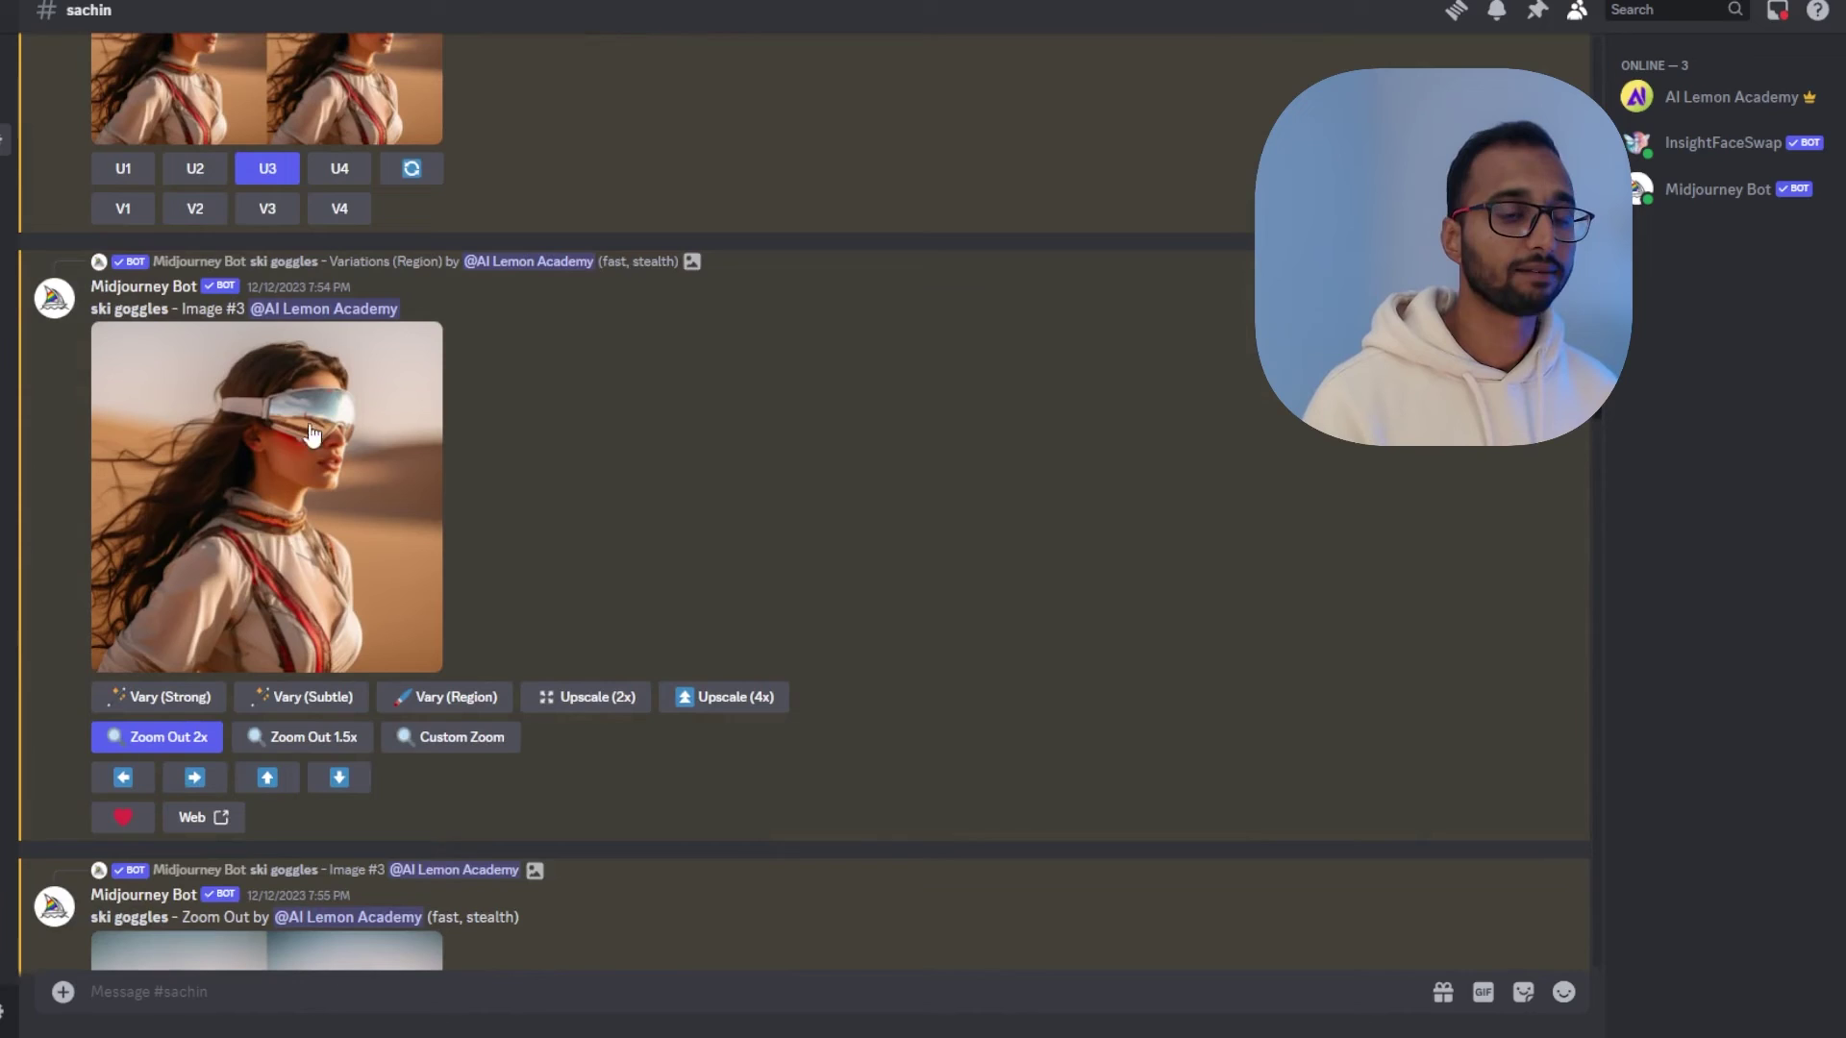
click(328, 465)
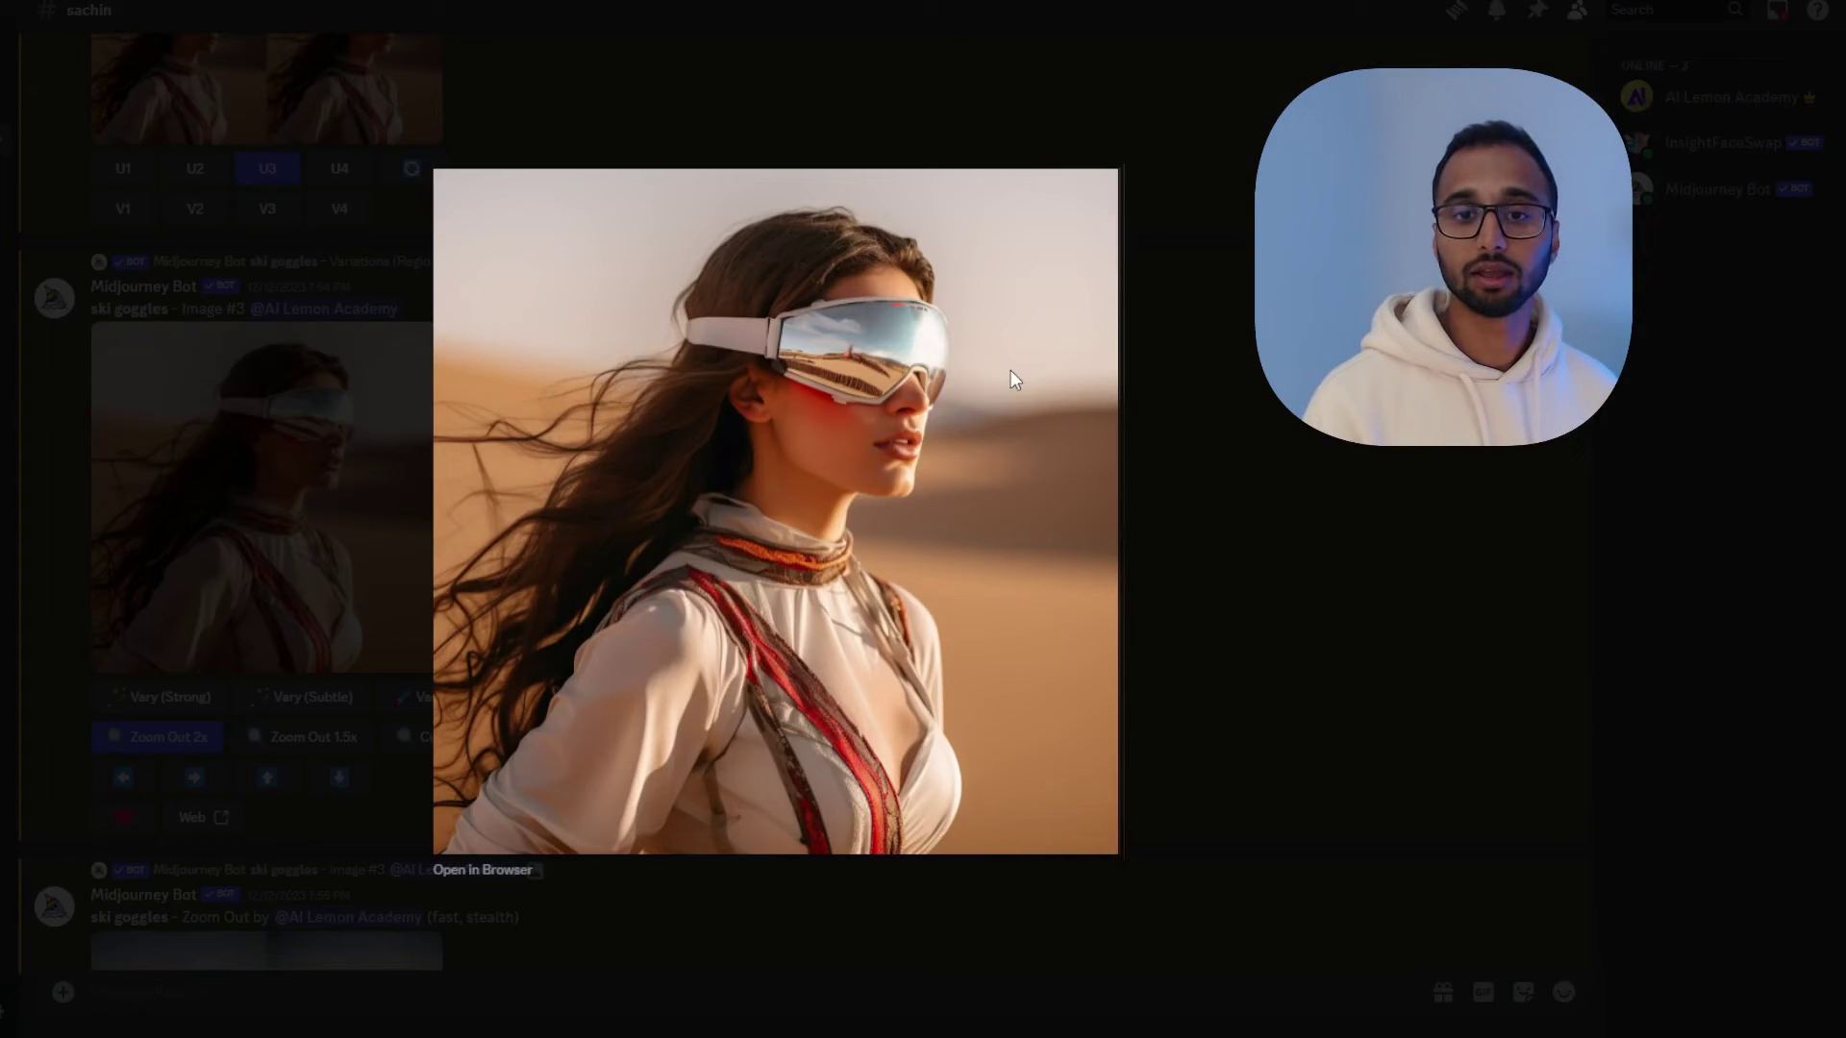
click(1314, 481)
scroll(673, 561, down, 3)
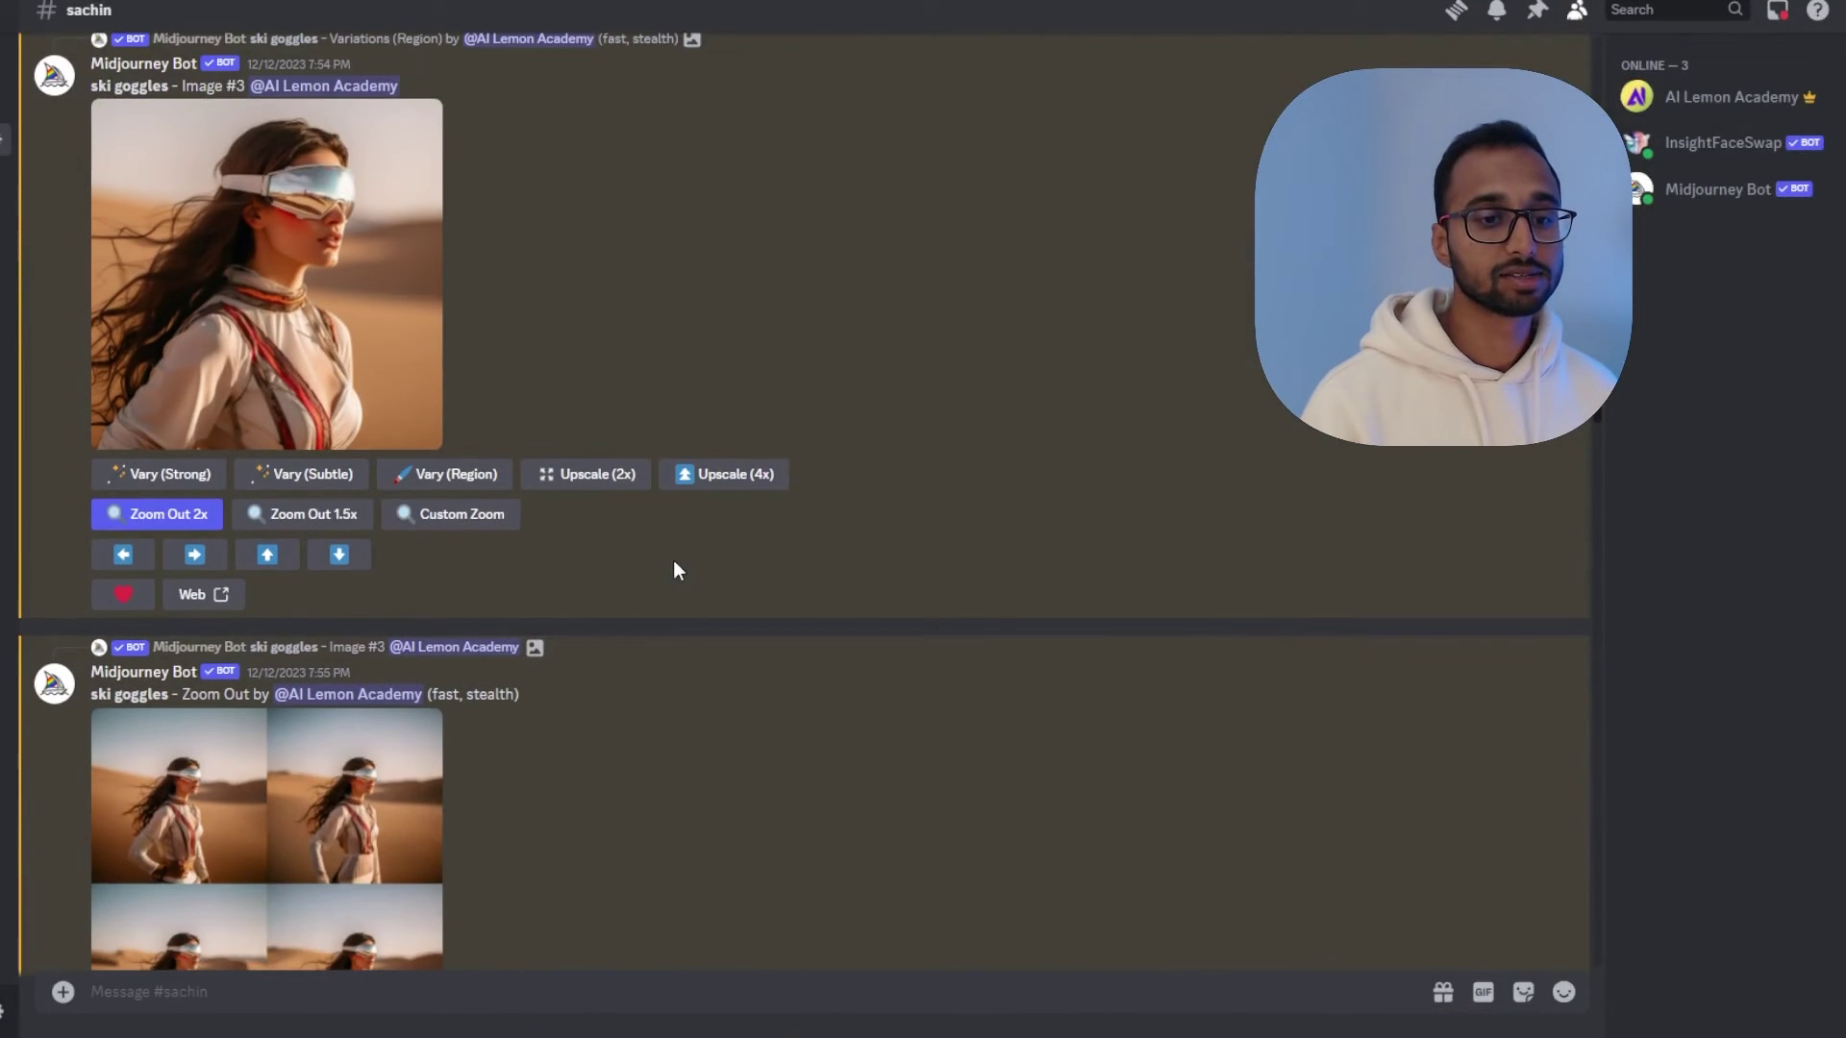
click(248, 298)
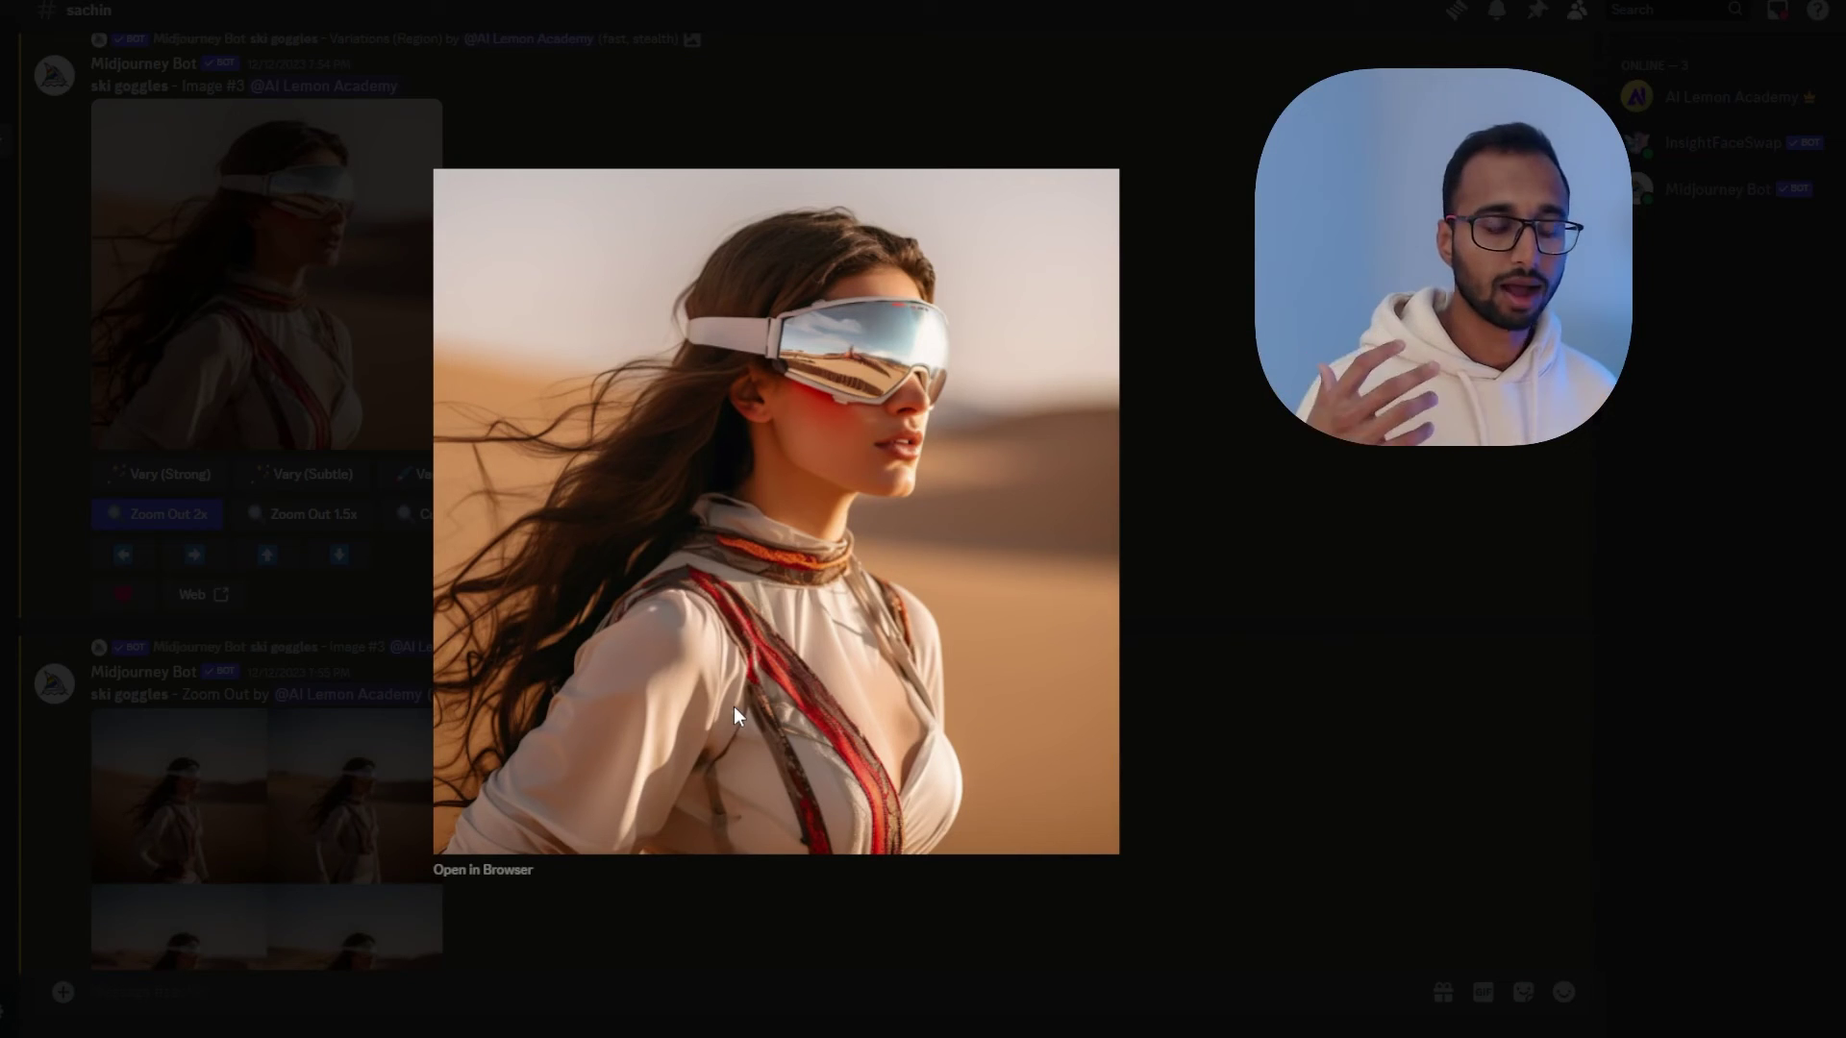
click(412, 487)
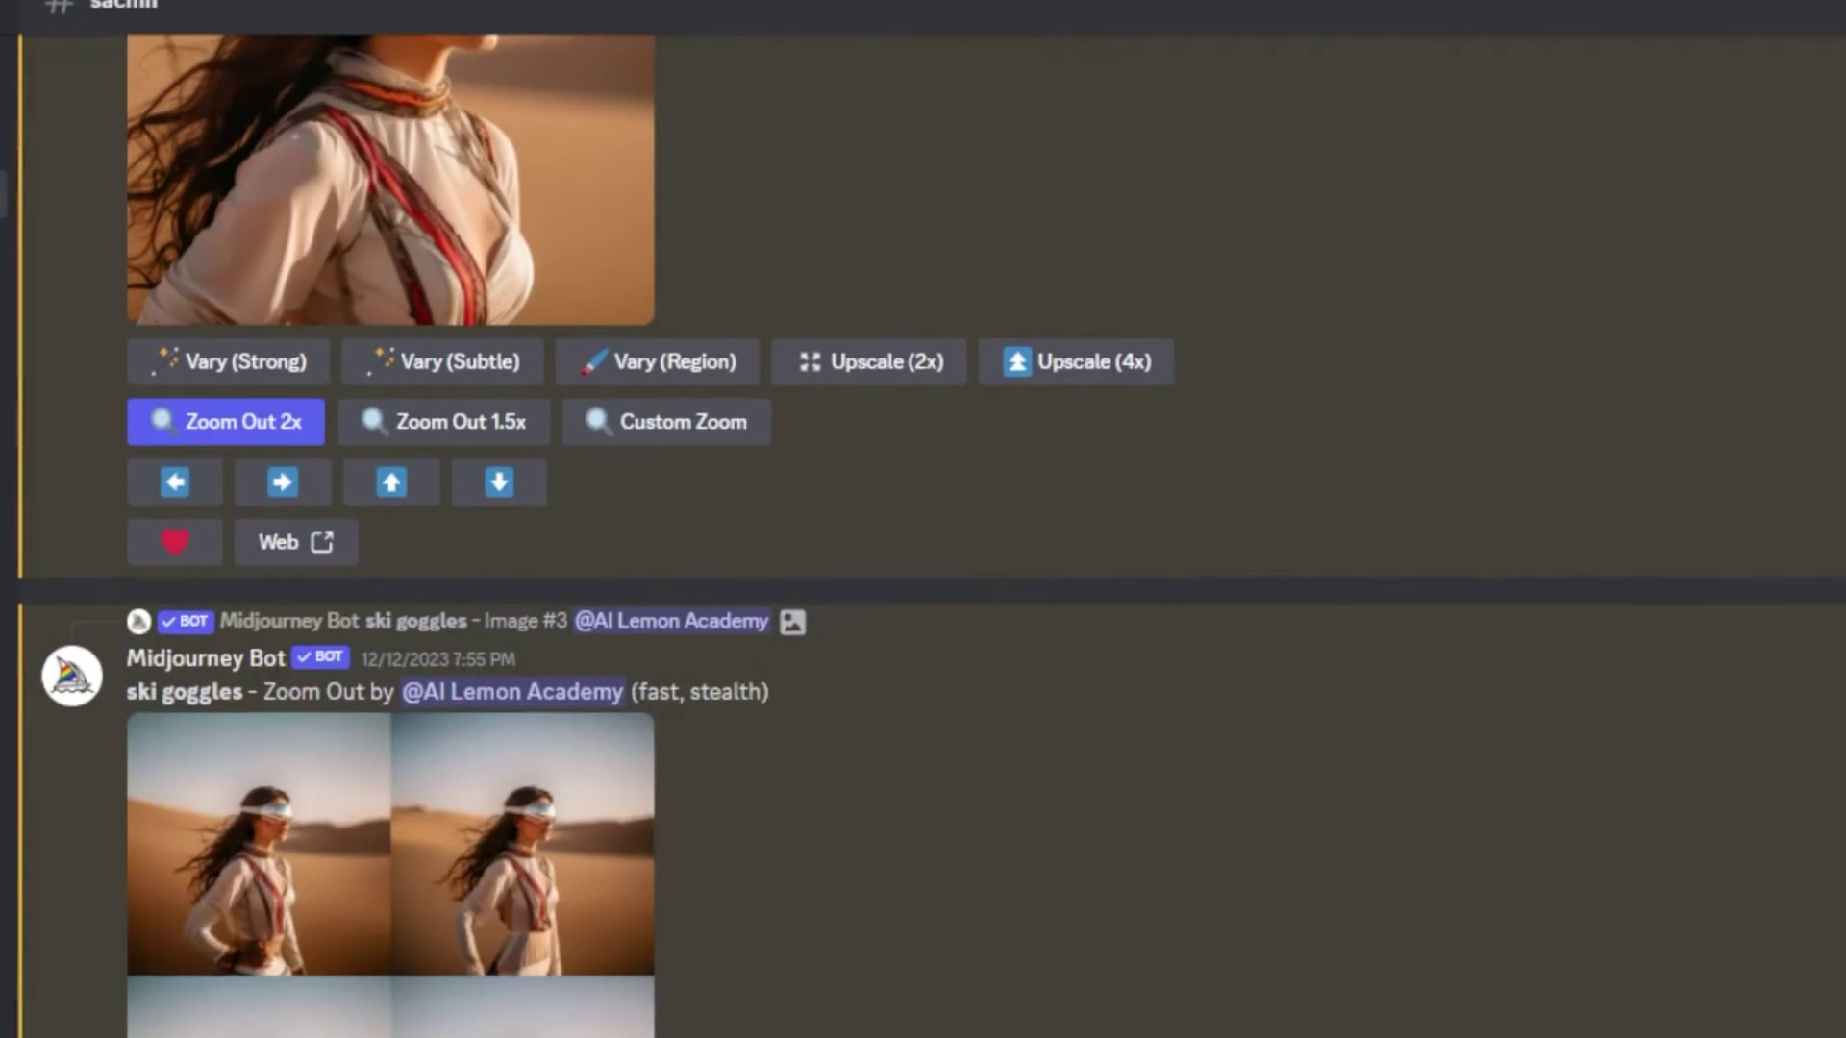
Step: Preview the Zoom Out grid showing the goggled woman full-length in the dunes
click(289, 952)
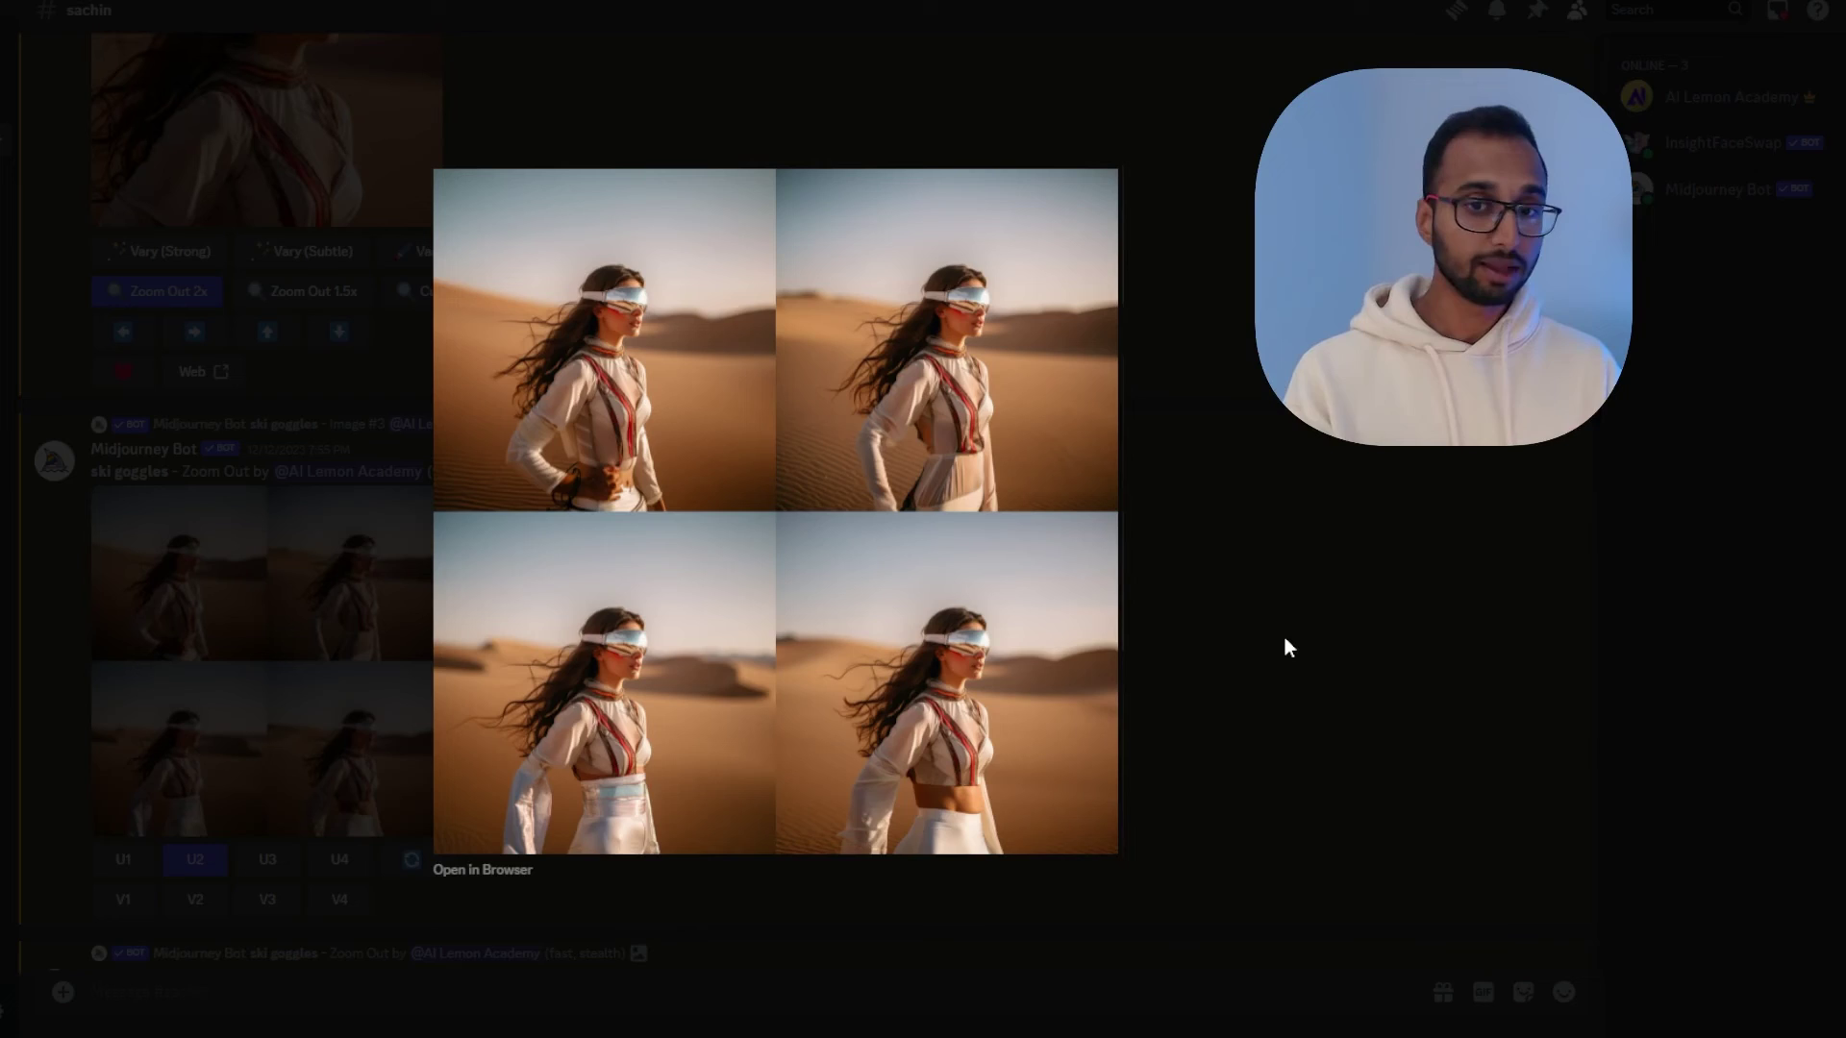
click(1273, 647)
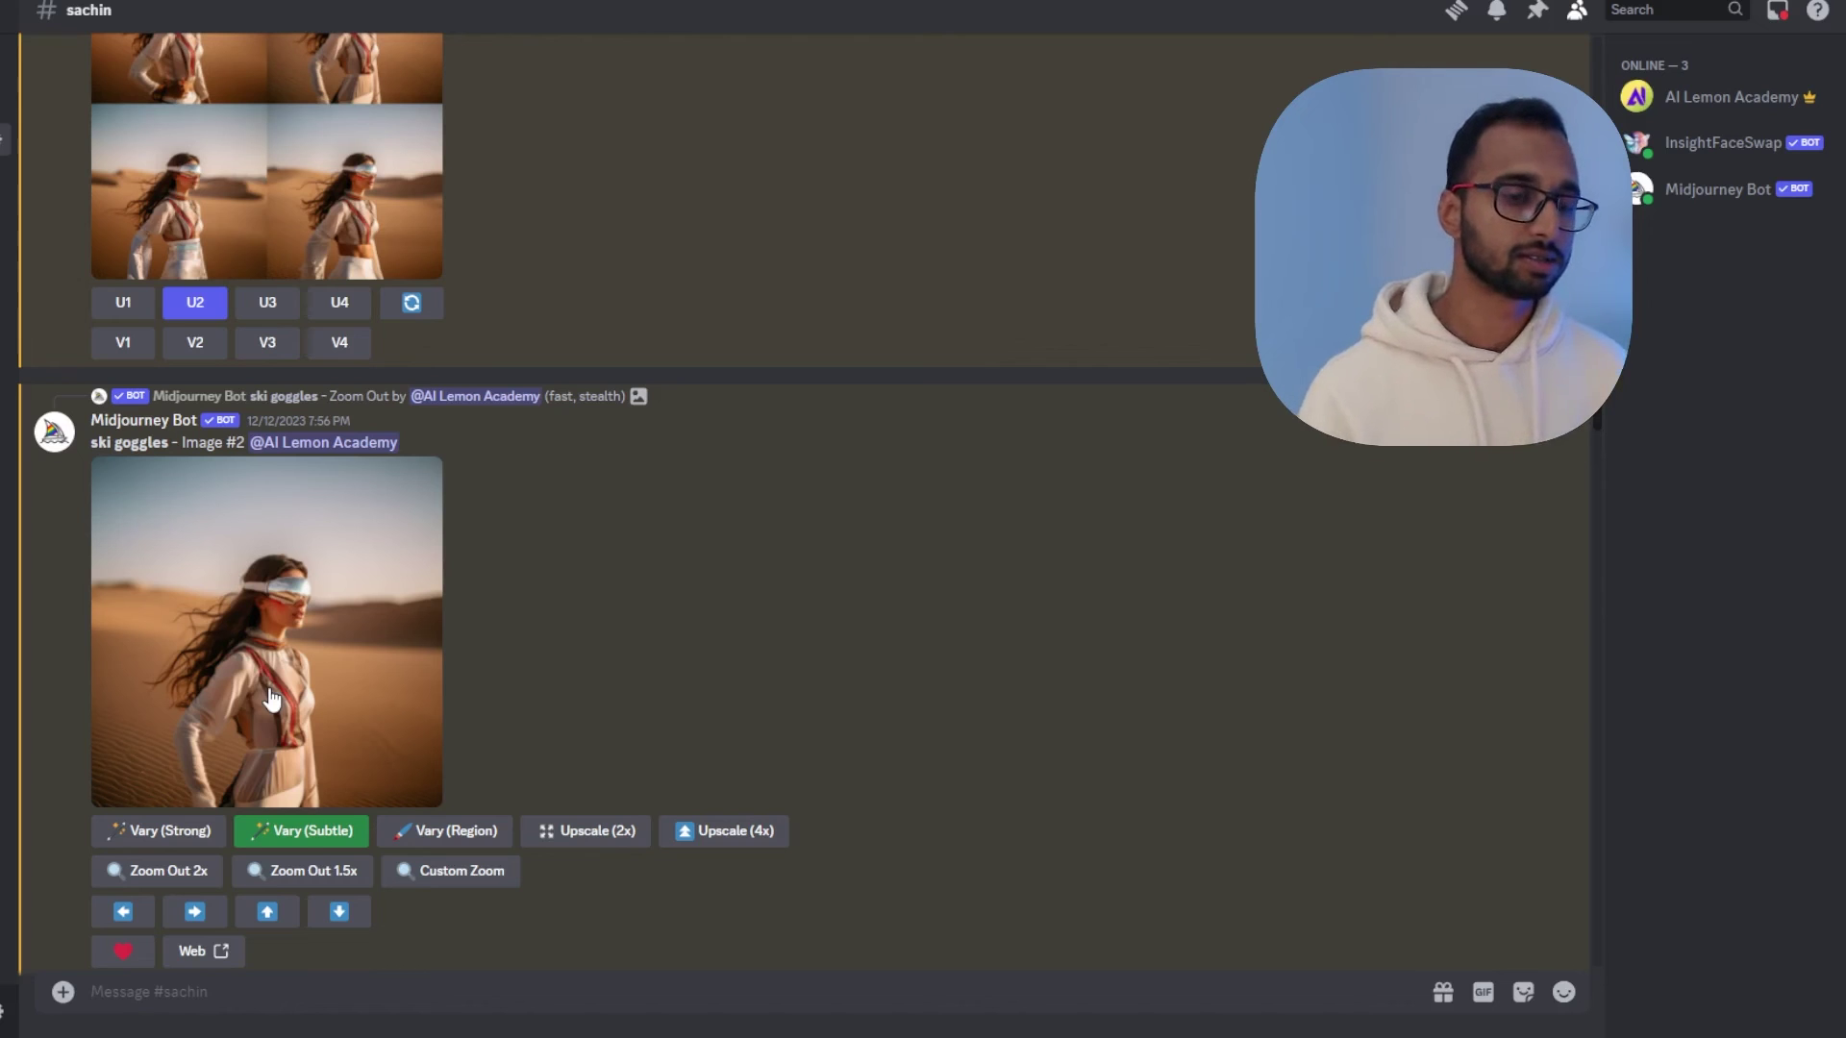
Step: Mask the sky above her head and paste the prompt 'pink lightly embroidered cowboy hat'
click(435, 842)
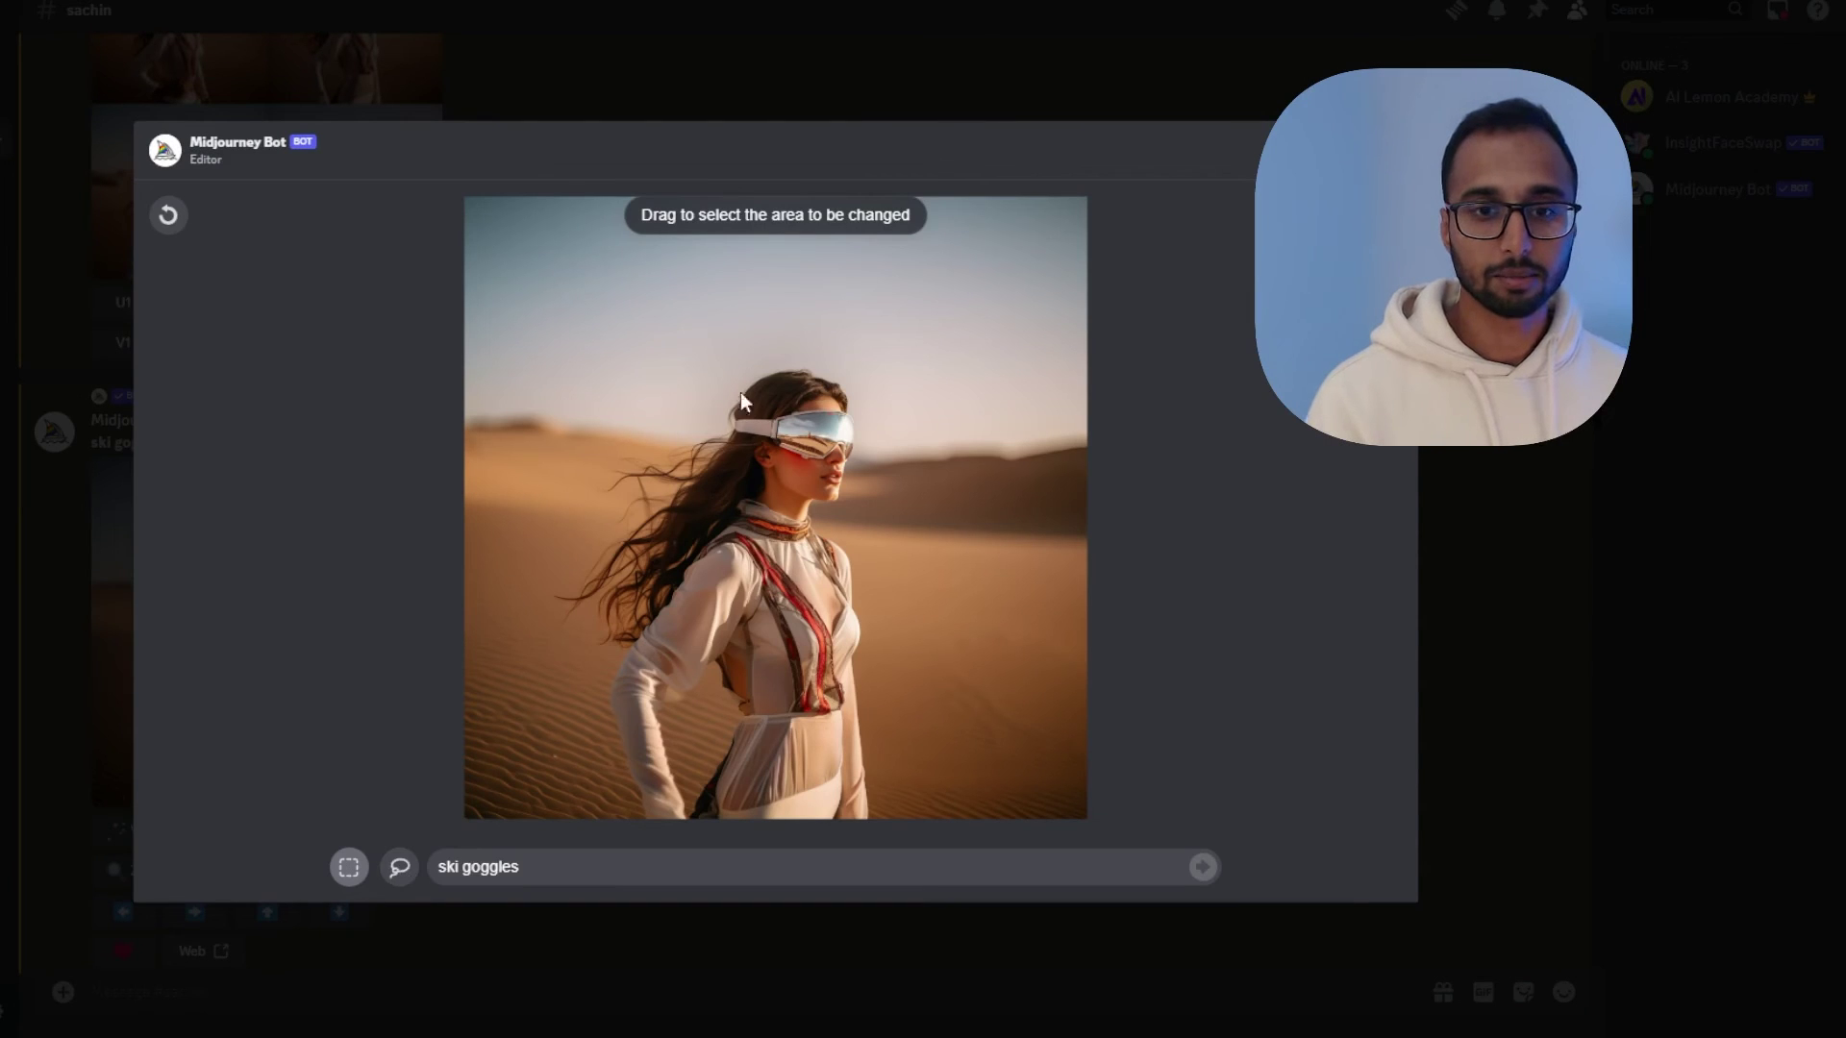
mouse_move(613, 293)
mouse_down()
mouse_move(818, 401)
mouse_move(977, 413)
mouse_up()
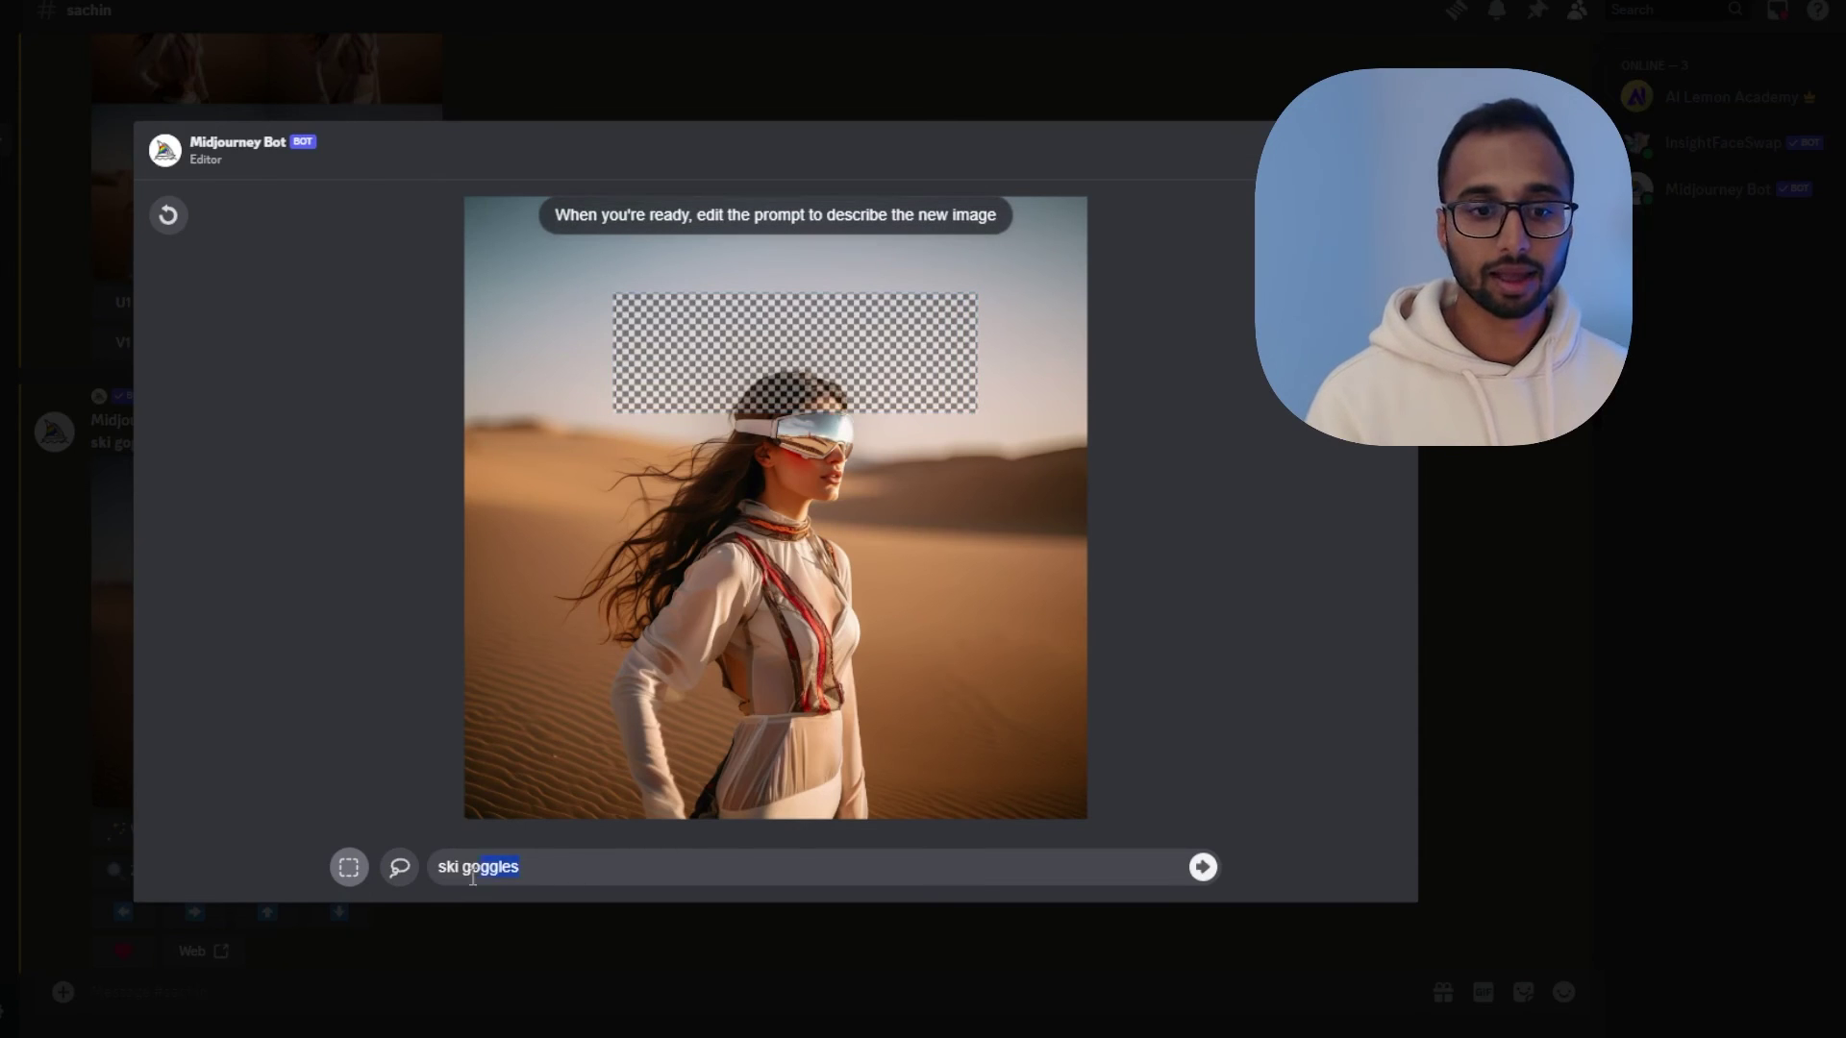
text(pink lightly embroidered cowboy hat)
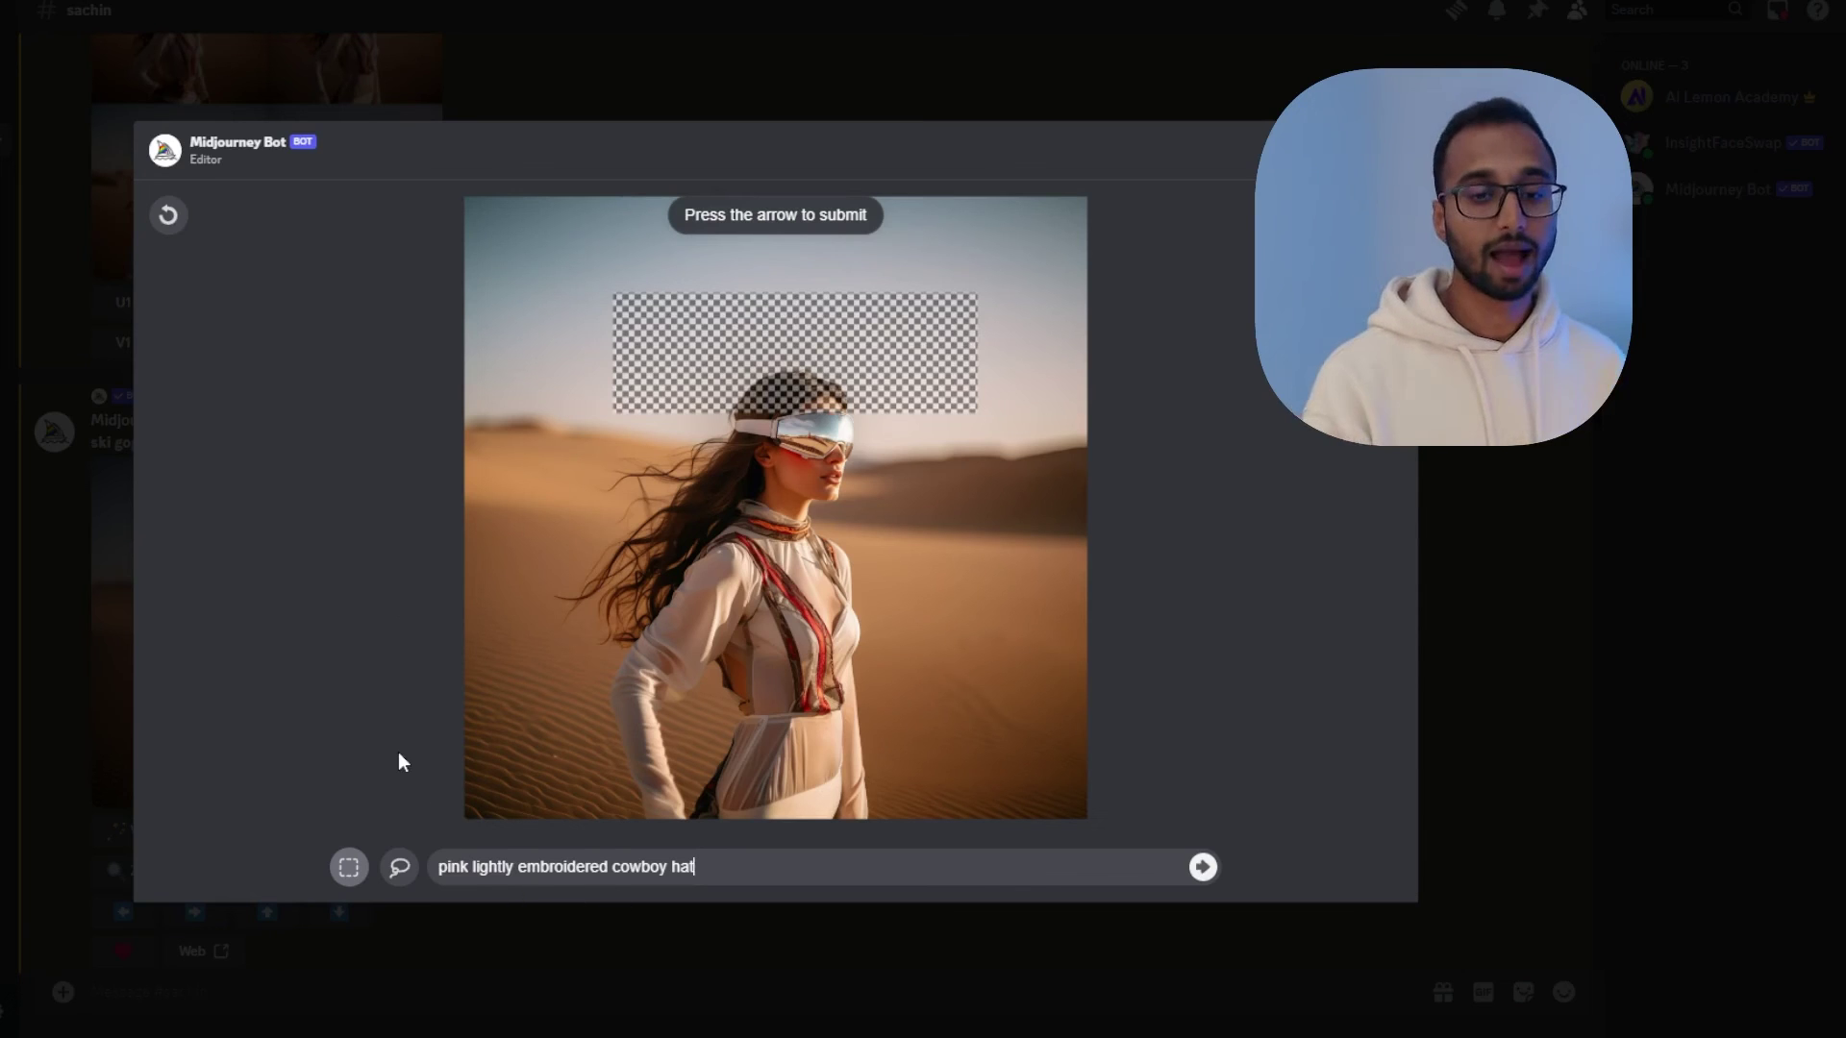
drag(438, 867, 737, 865)
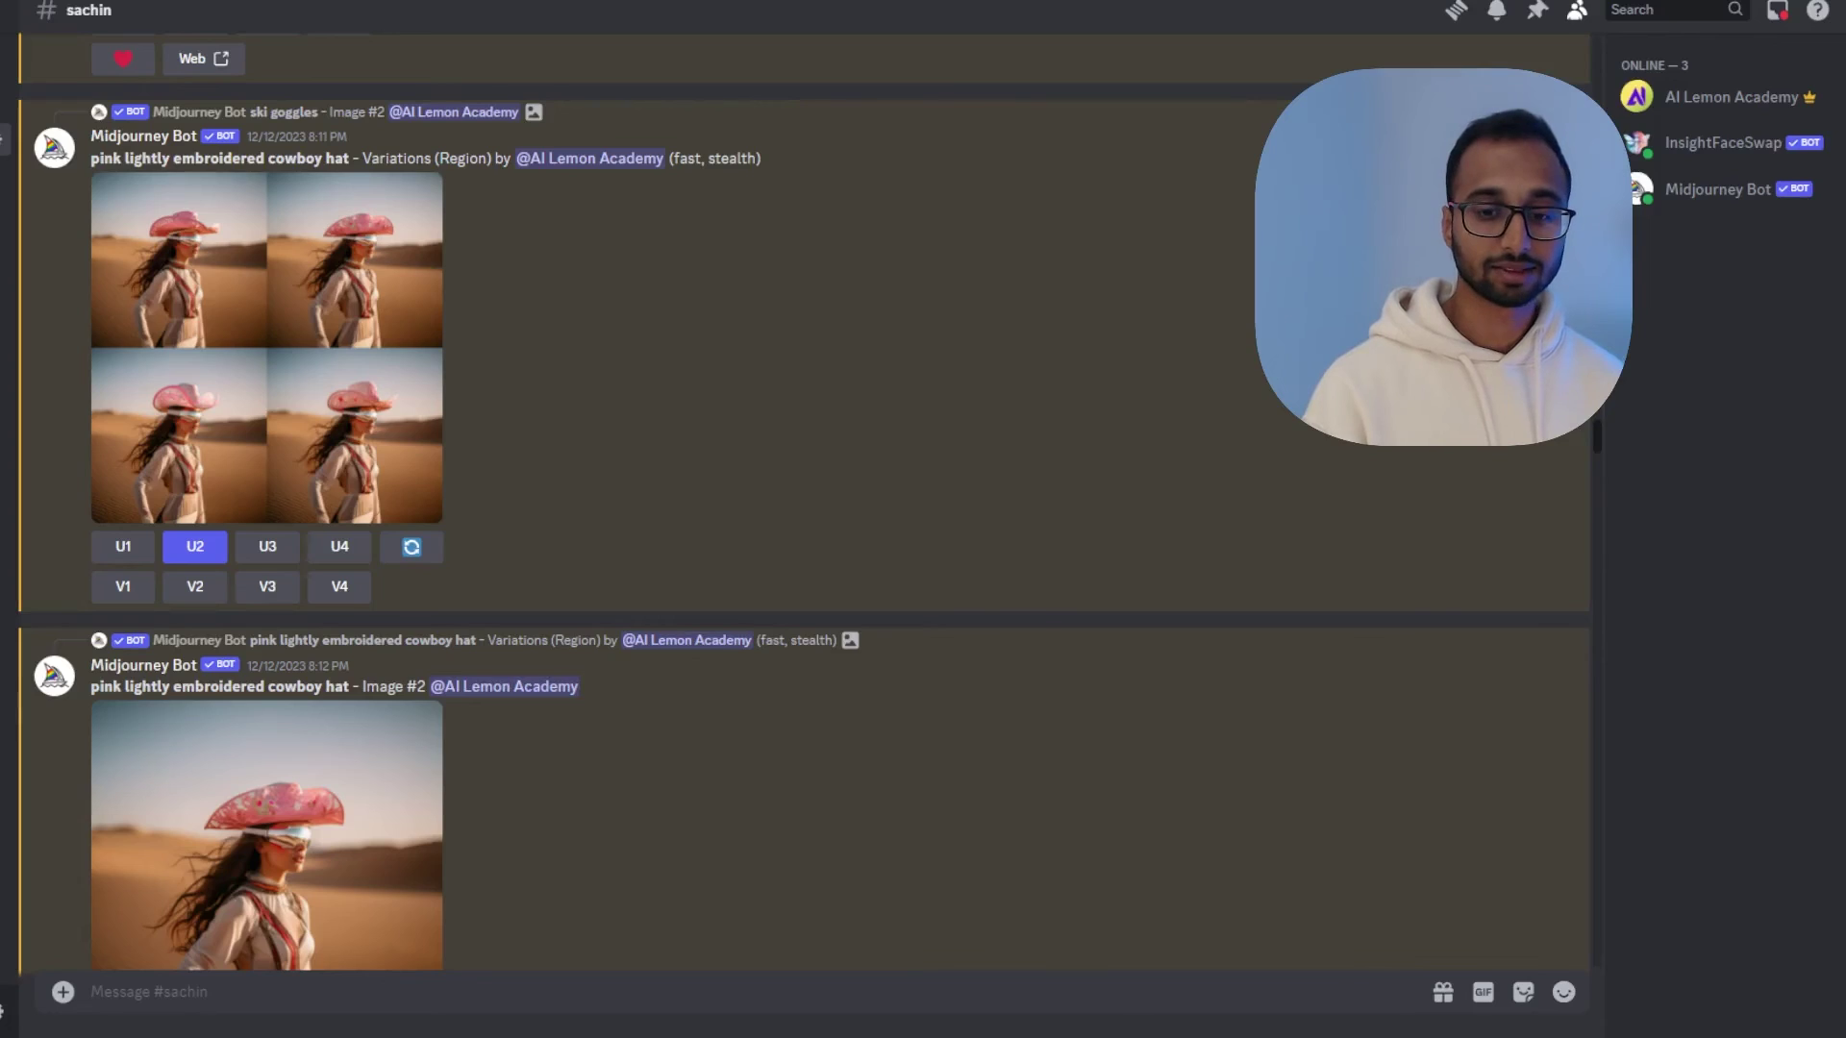
Step: Preview the four cowboy-hat variations, then view the upscaled cowboy-hat Image #2 enlarged
click(266, 348)
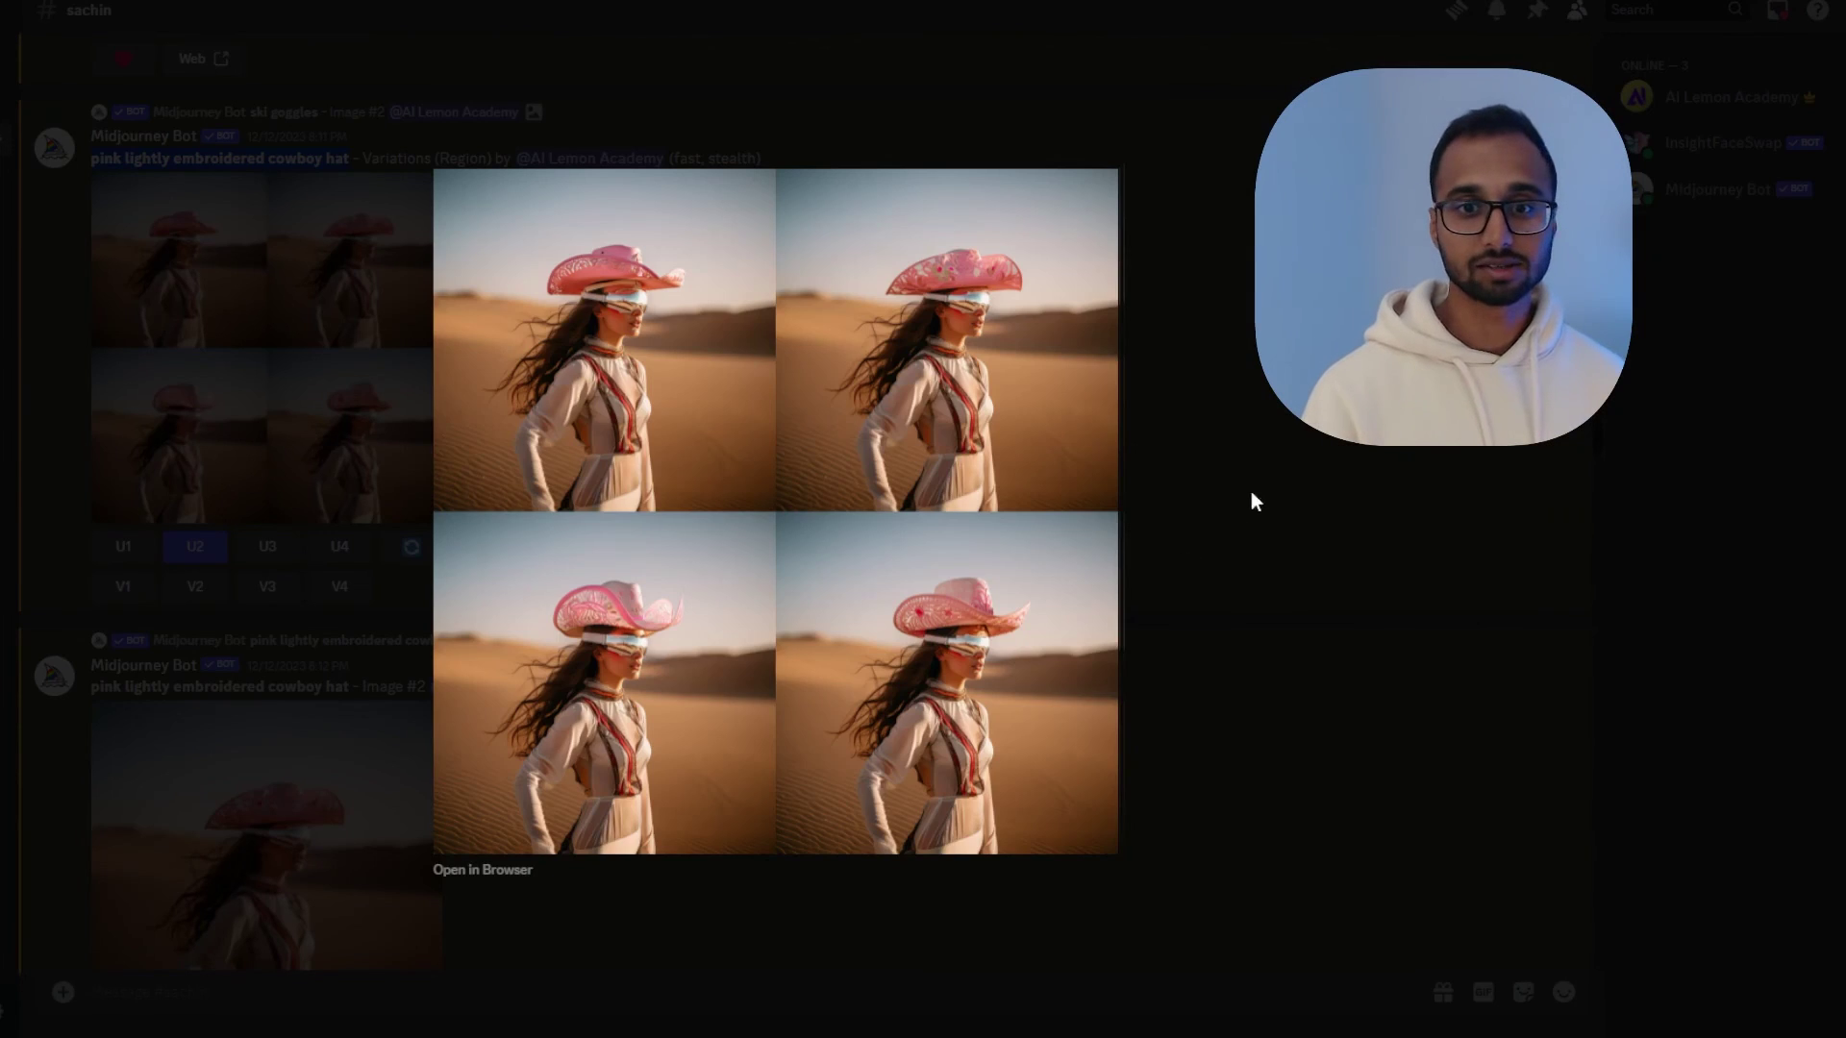
click(1288, 457)
scroll(290, 452, down, 5)
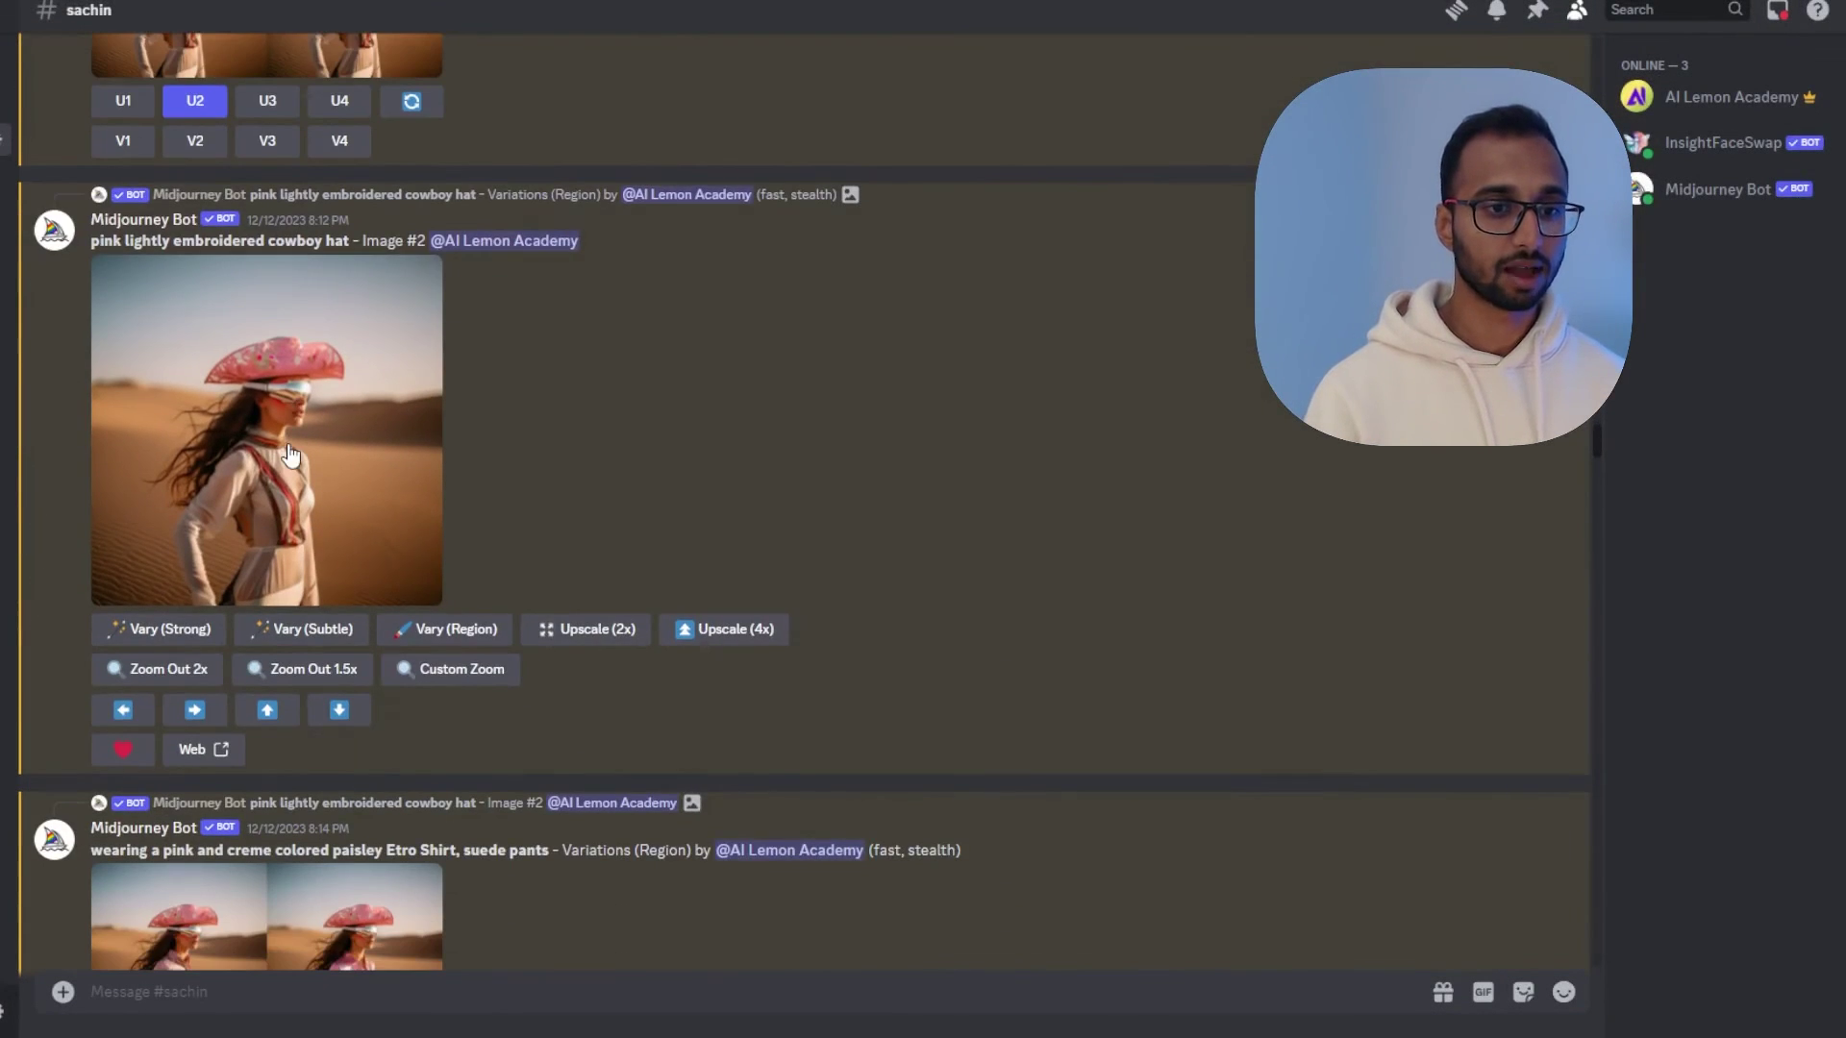
scroll(281, 450, up, 1)
click(282, 528)
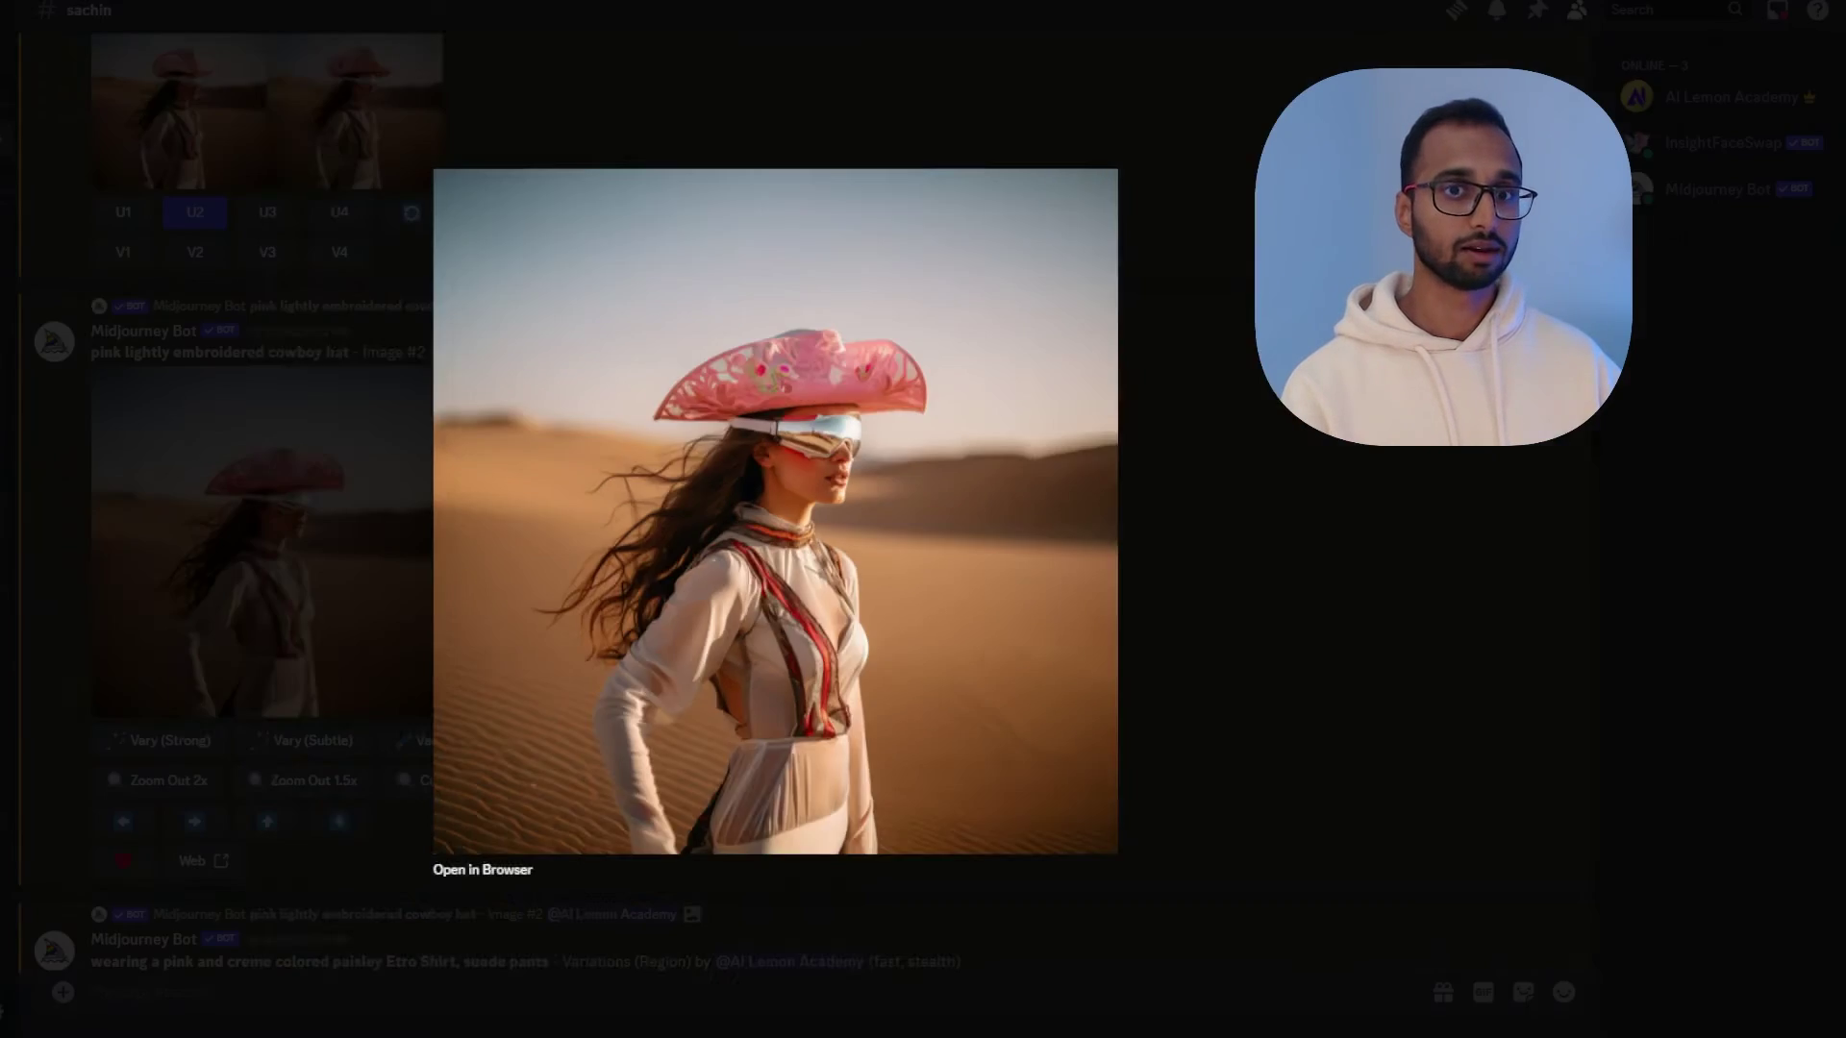
key(Escape)
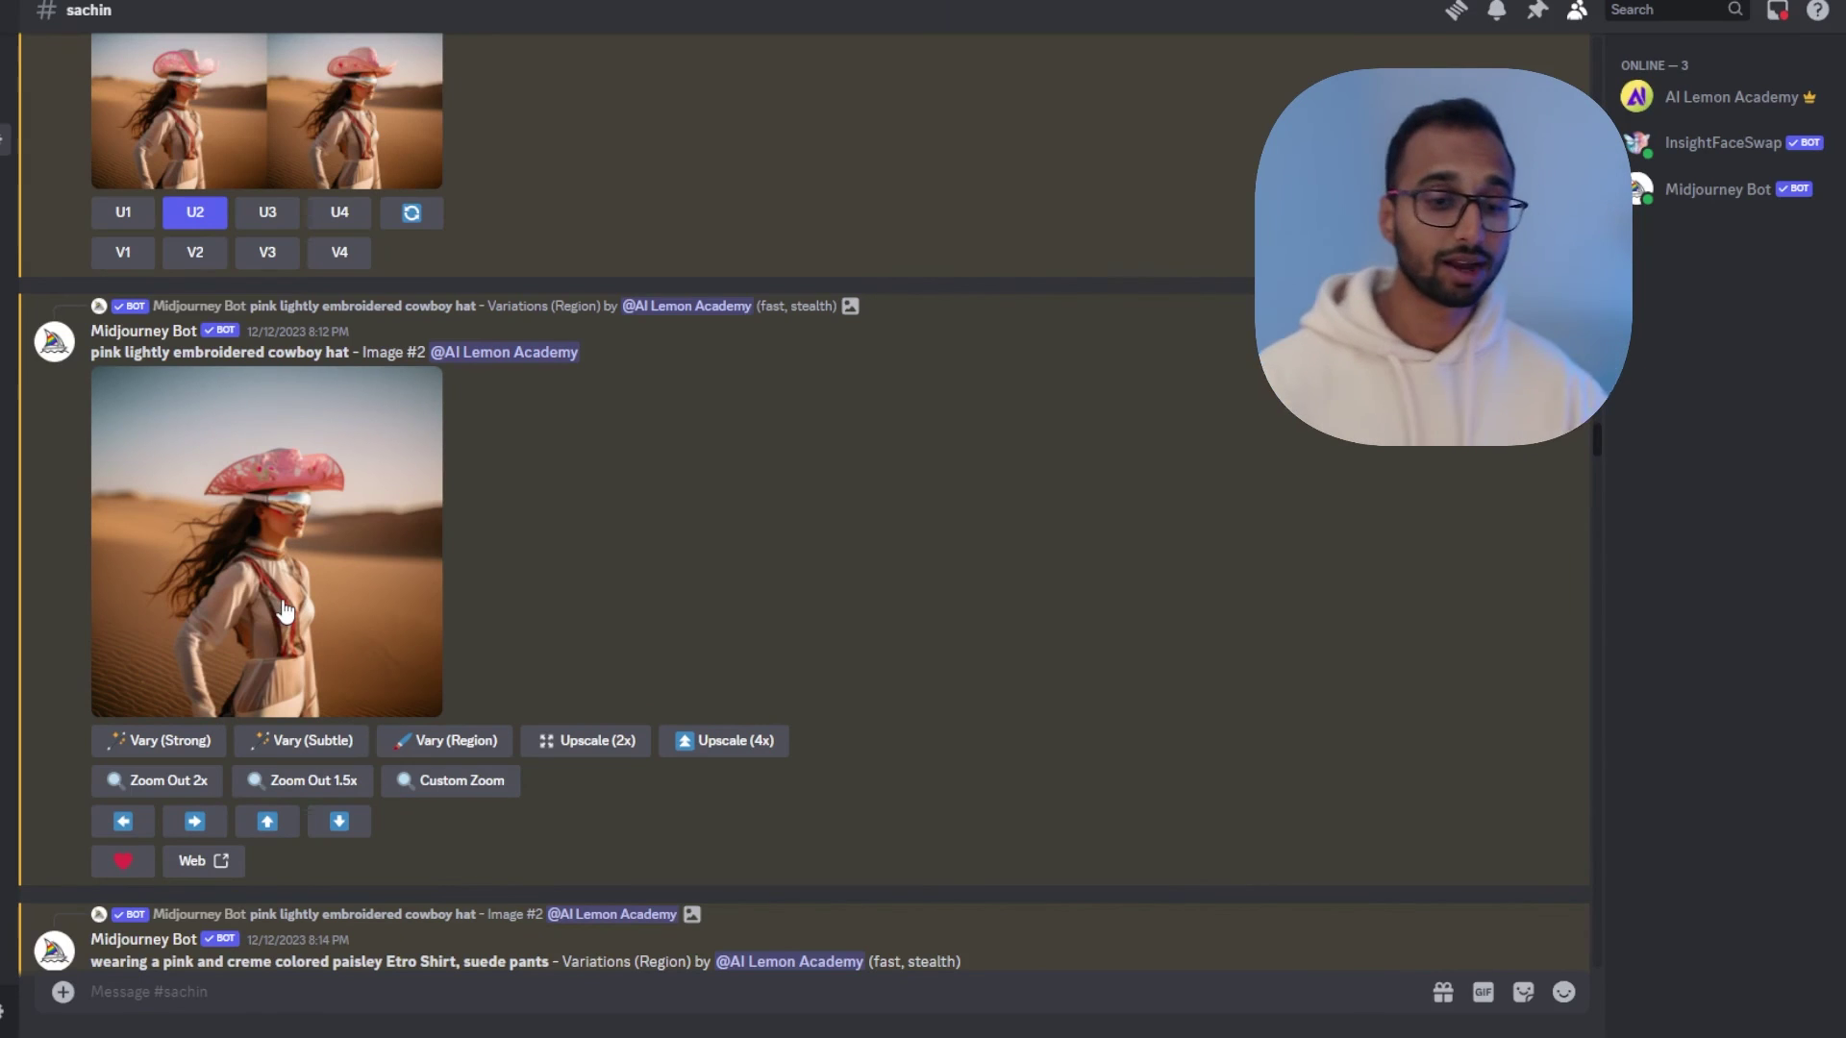
Step: Mask the woman's clothing in Vary (Region) and select the old hat prompt for replacement
click(443, 756)
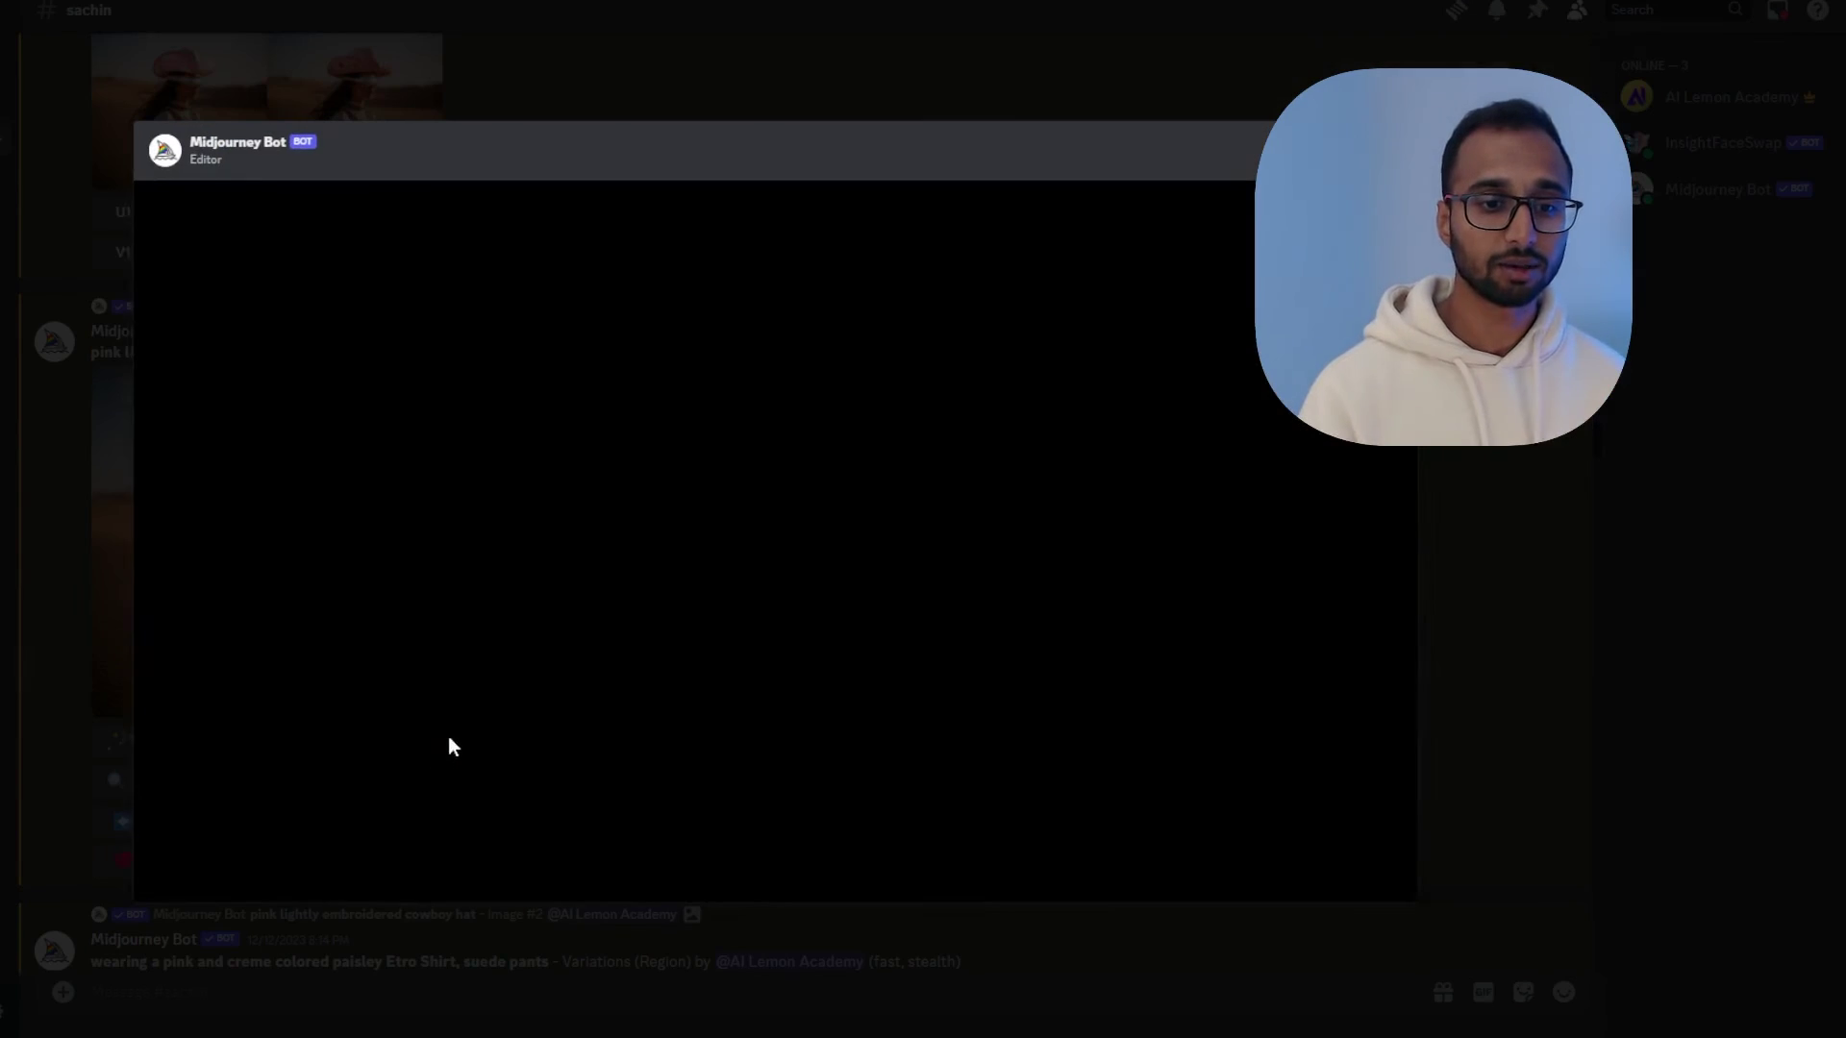
mouse_move(740, 509)
mouse_down()
mouse_move(656, 810)
mouse_move(882, 838)
mouse_move(869, 663)
mouse_up()
drag(817, 528, 769, 519)
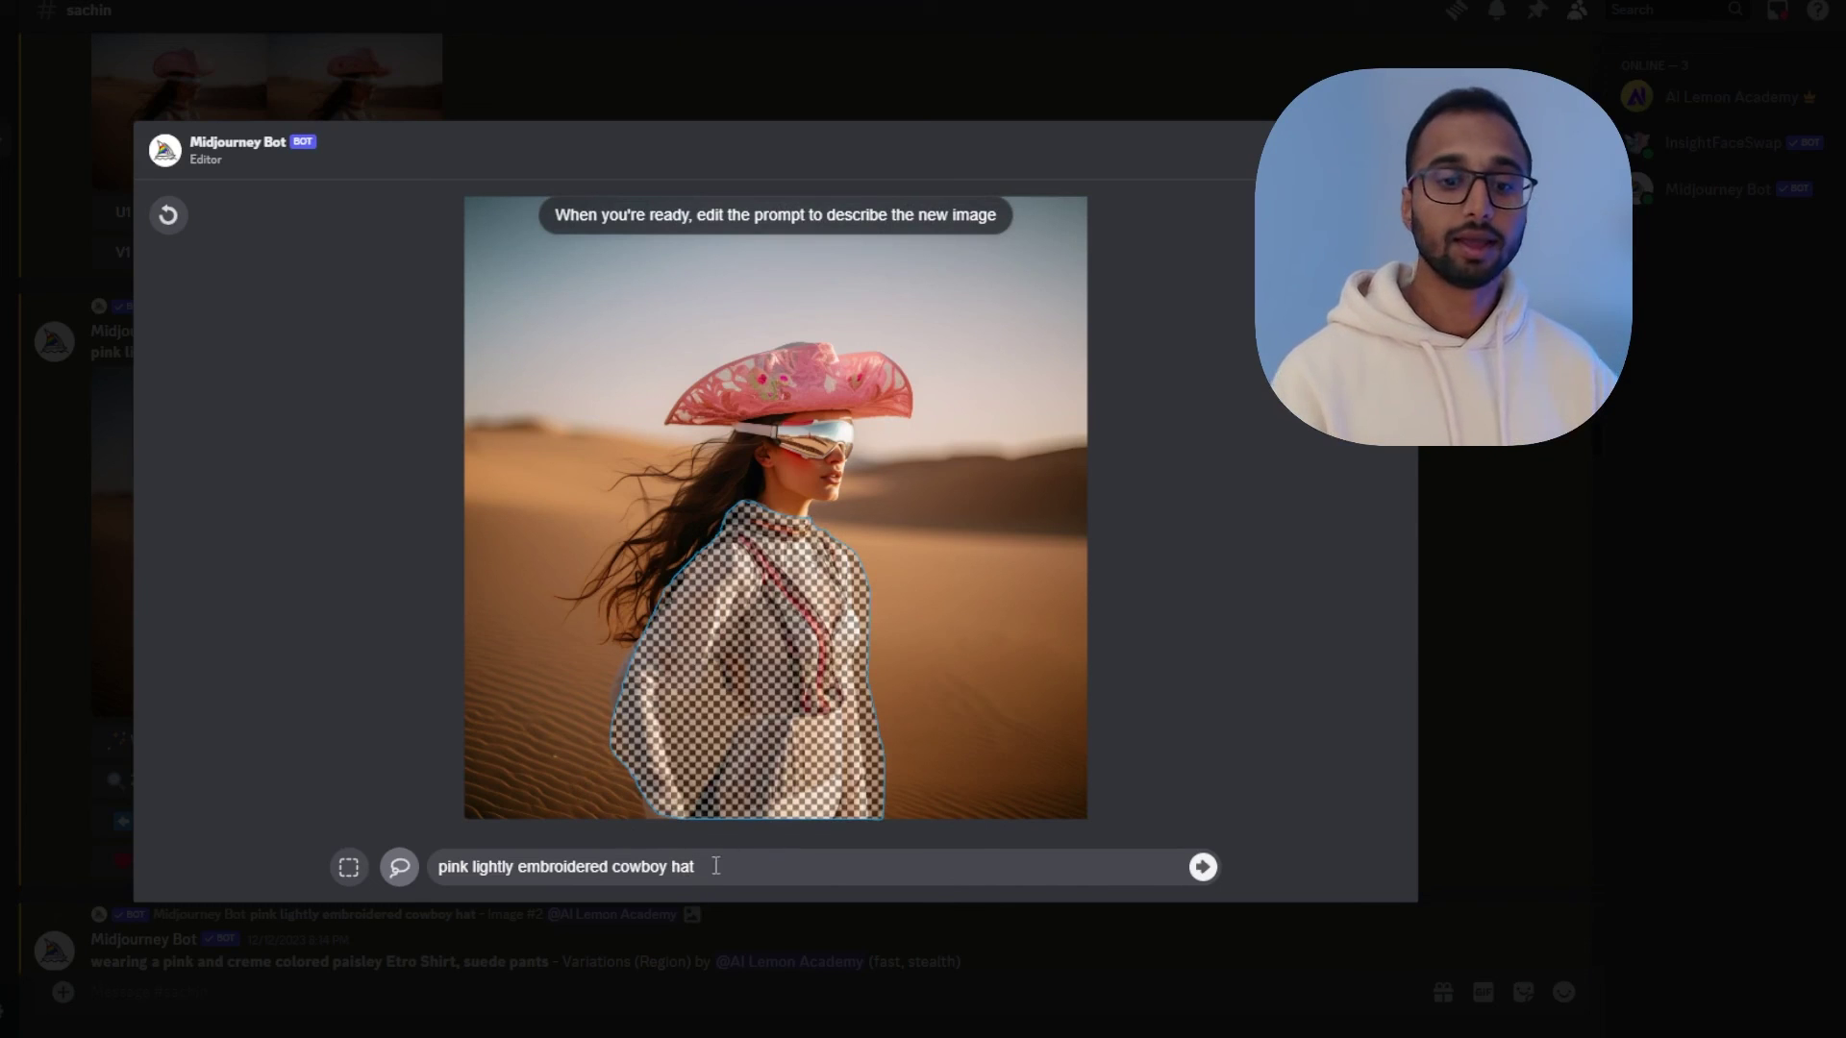
drag(715, 866, 460, 860)
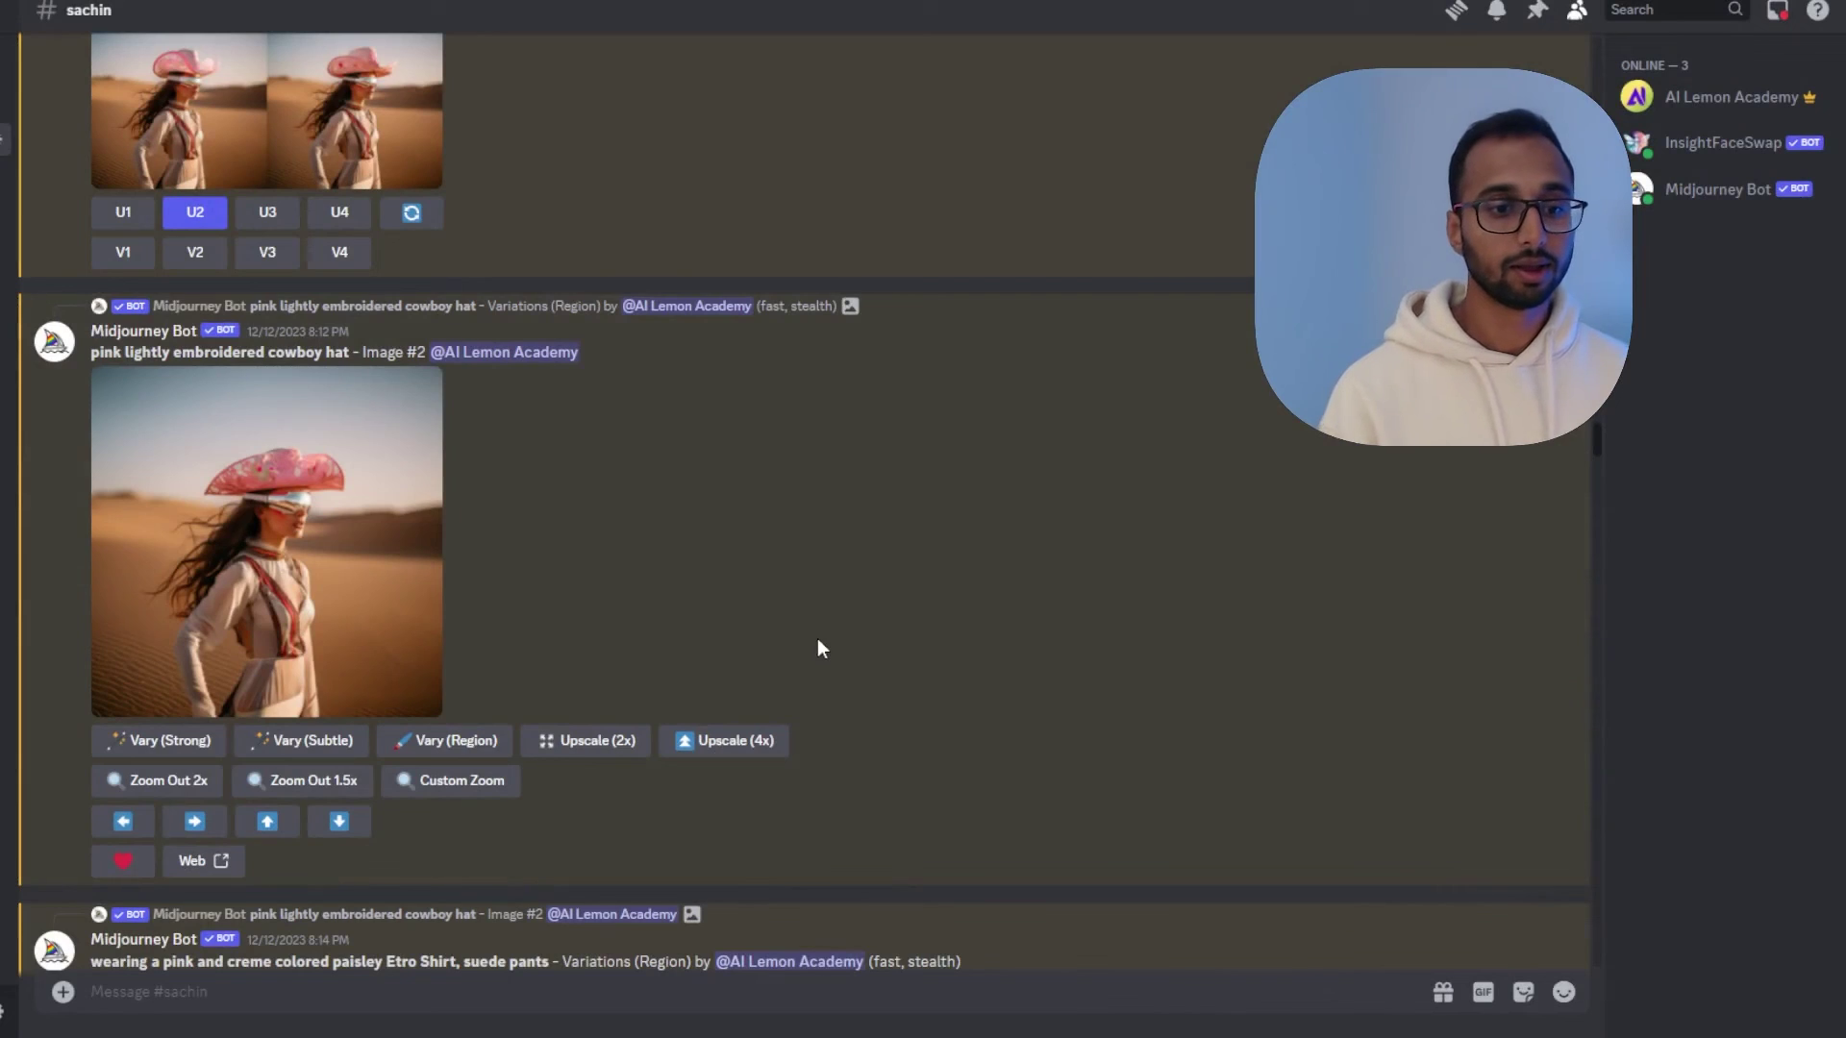
Step: Preview the pink paisley outfit grid, then view upscaled Image #2 of the woman in the pink Etro shirt
scroll(817, 644, down, 7)
click(292, 464)
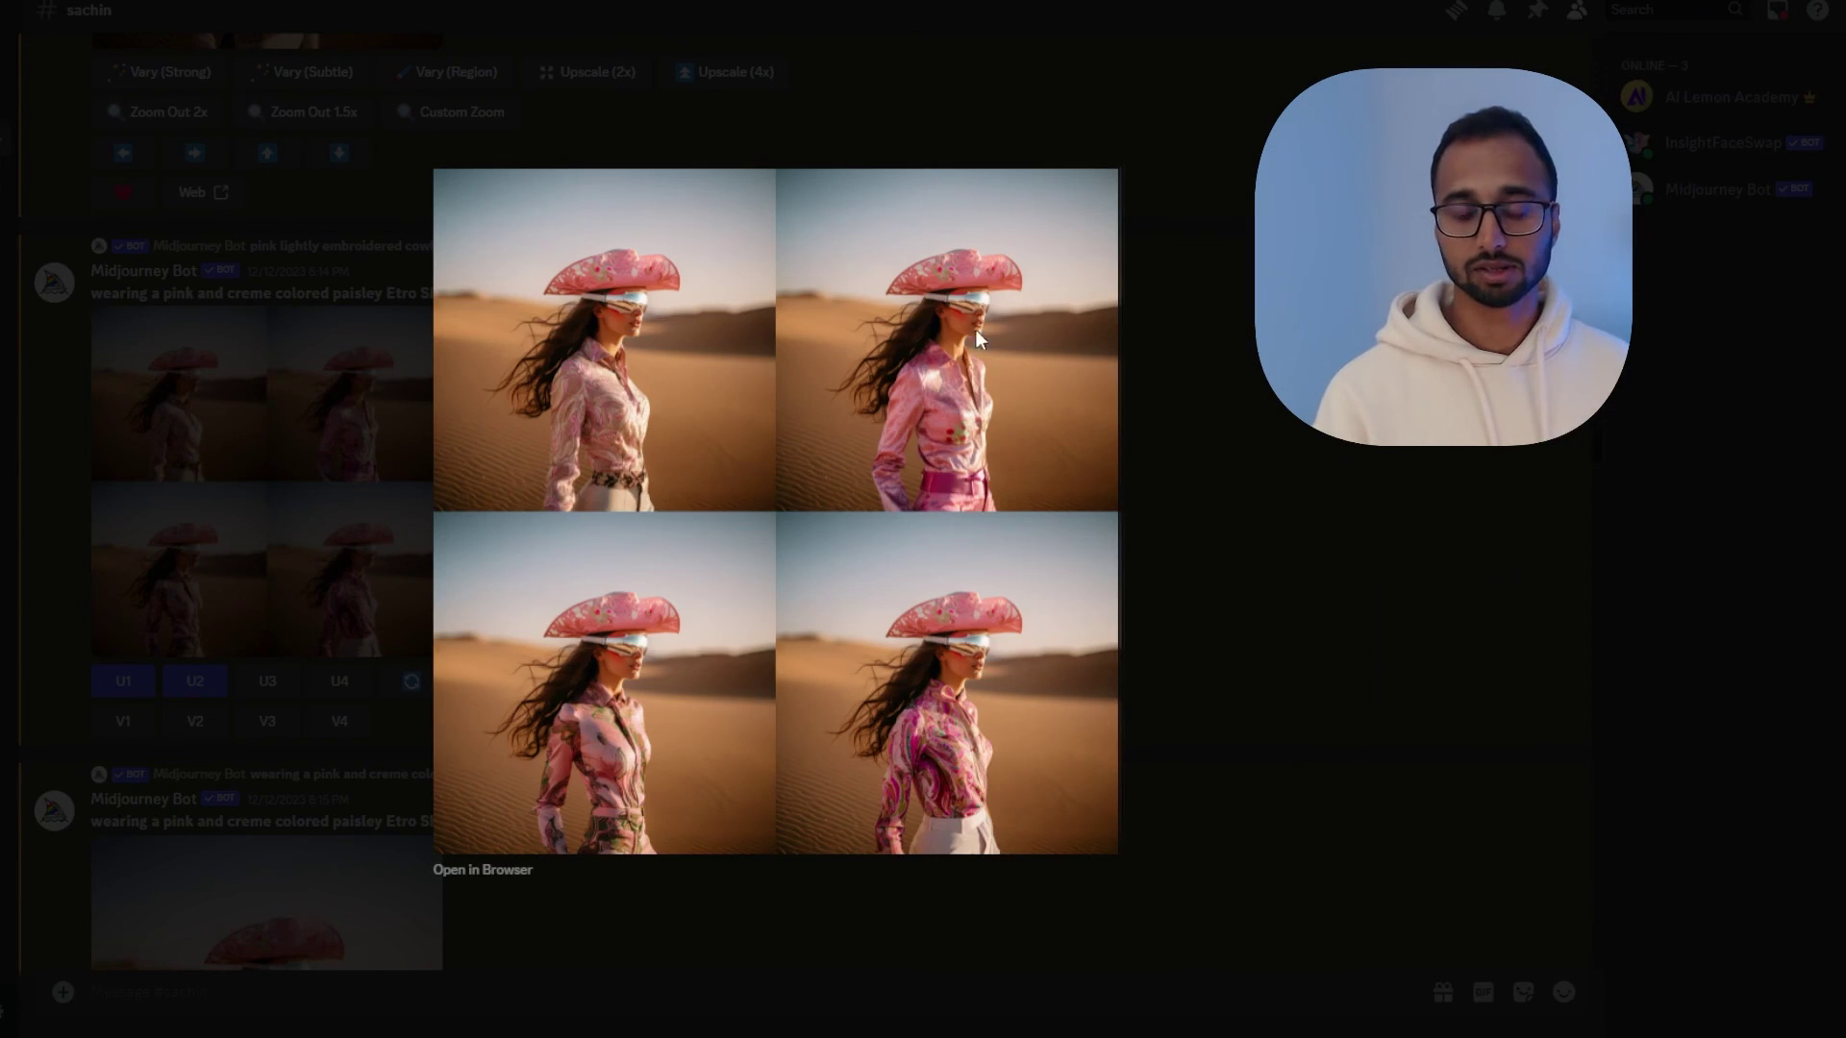
click(1188, 473)
scroll(744, 563, down, 4)
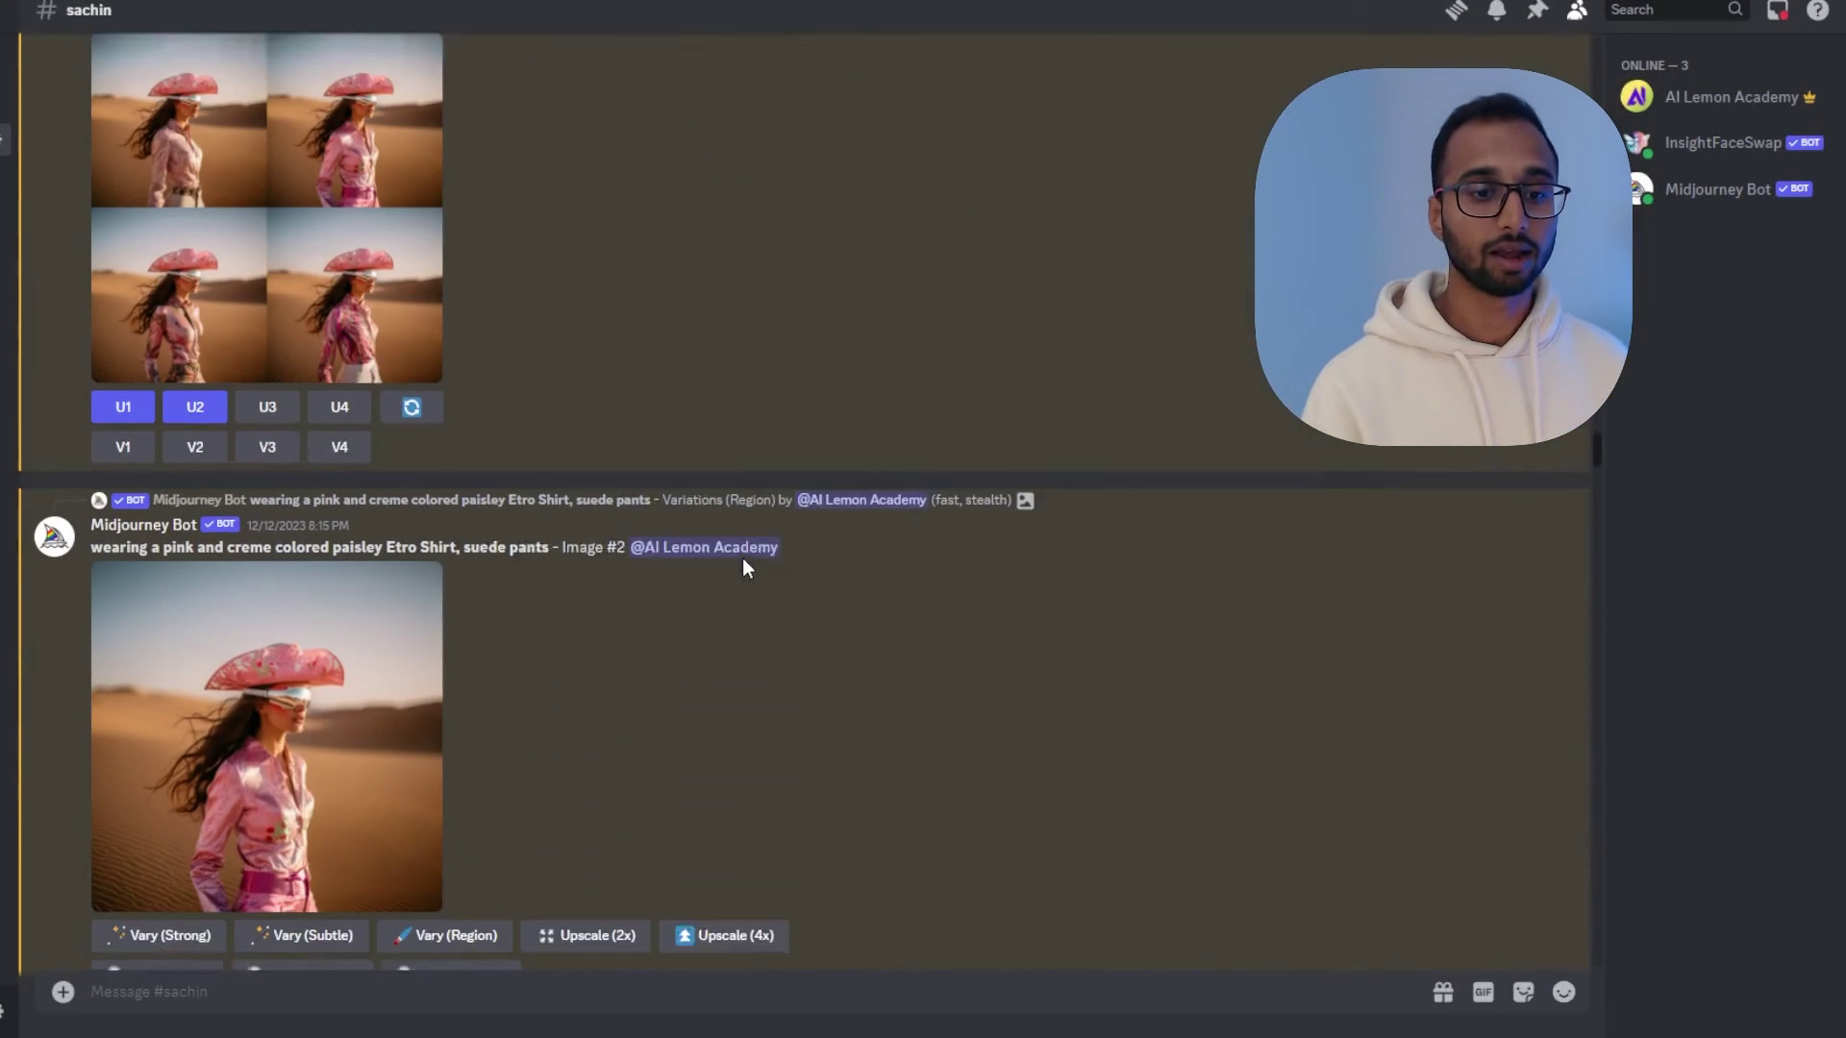
click(278, 681)
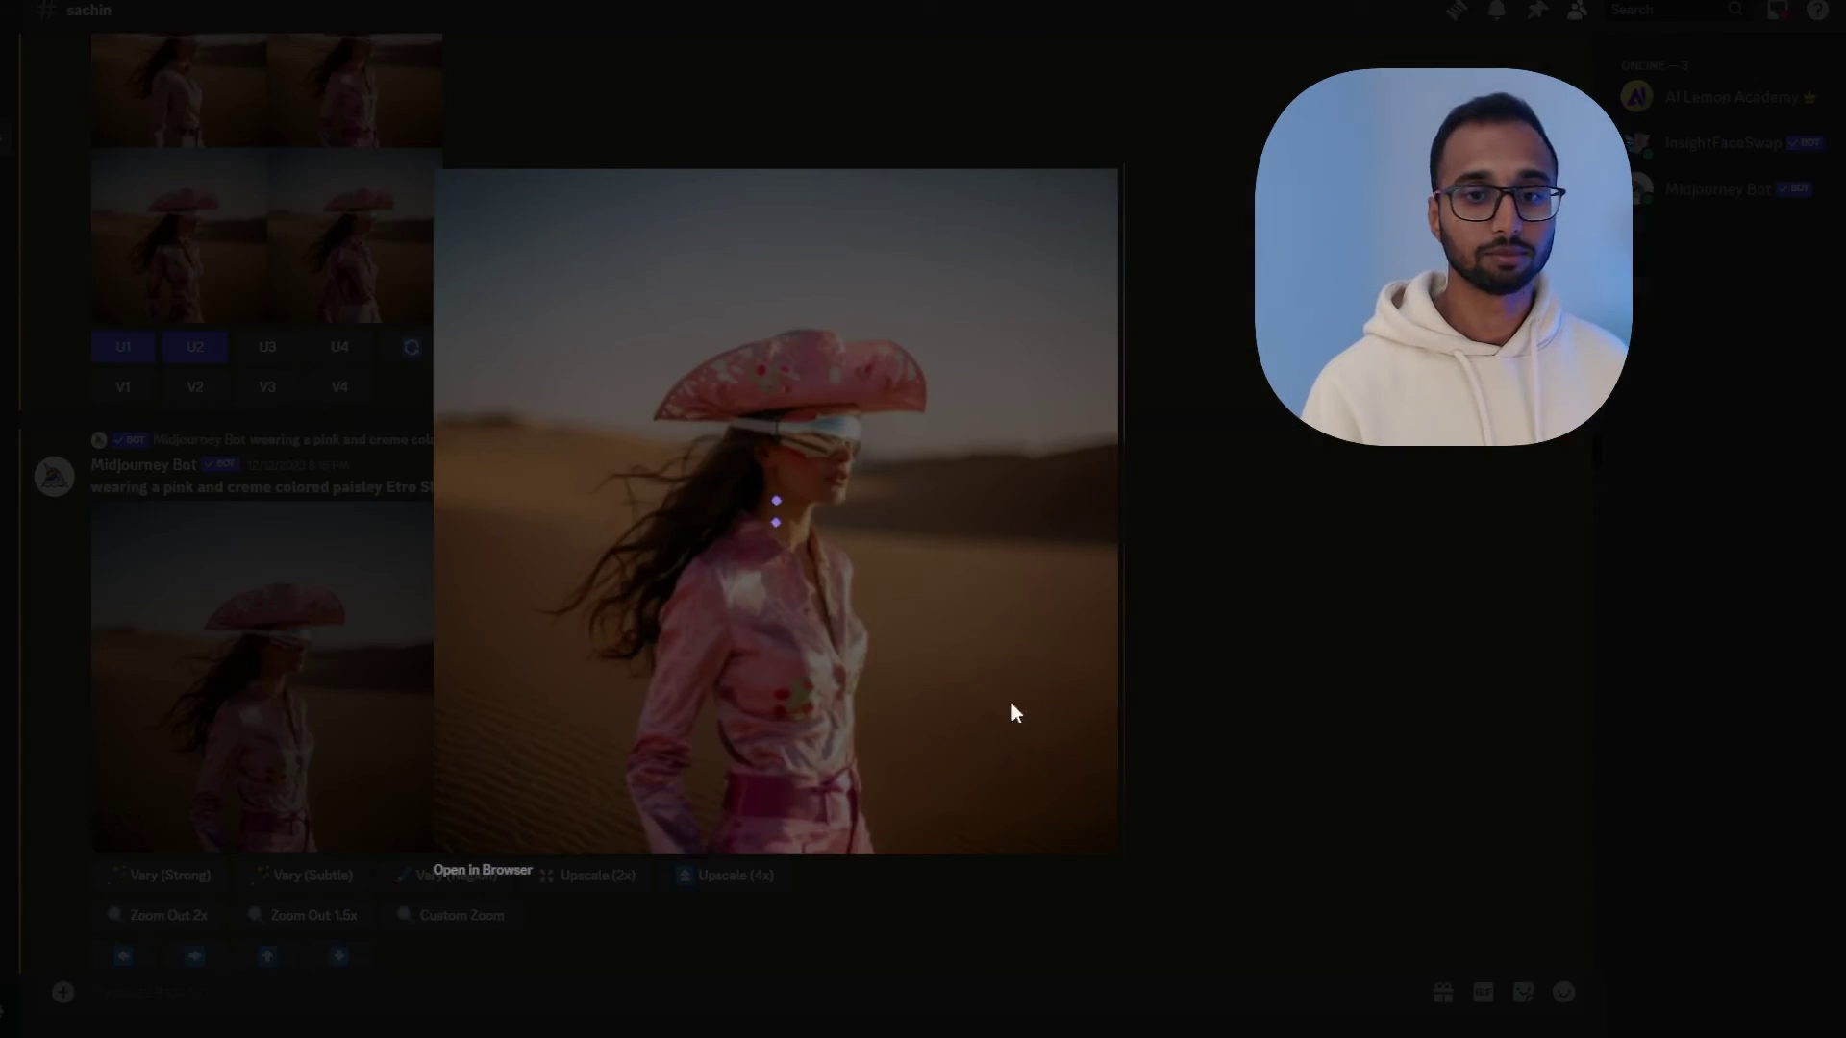